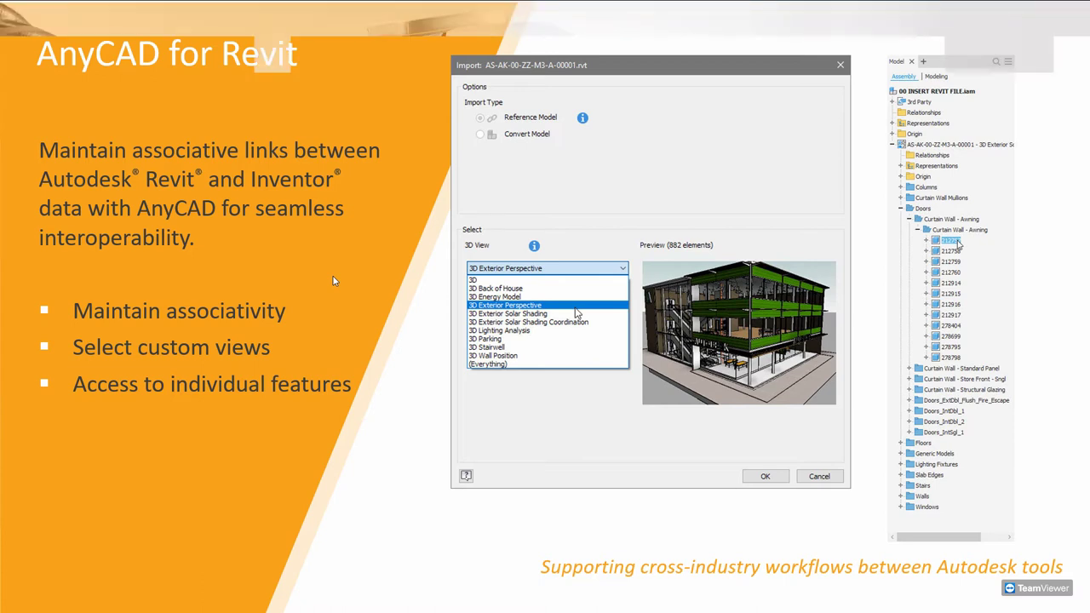
Advance the PowerPoint slideshow past the AnyCAD for Revit slide to the DEMO title slide.
click(315, 261)
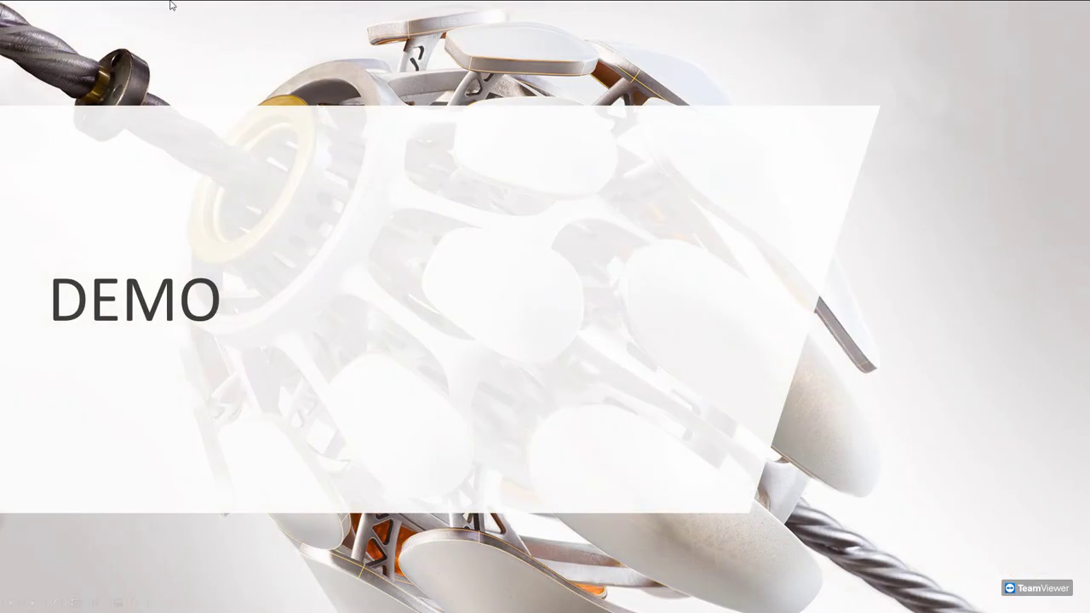
Switch to Inventor and position the Import dialog for 2019_05_18_Seaport_Civic-Center_V-2021_ARCH.rvt.
key(alt+Tab)
key(alt+Tab)
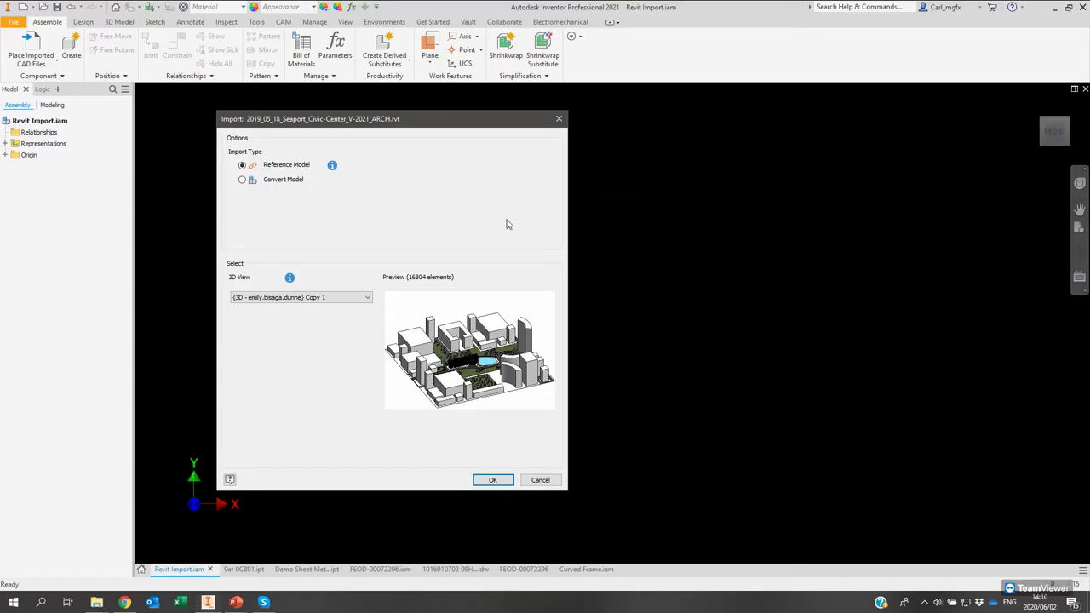
drag(550, 130, 482, 138)
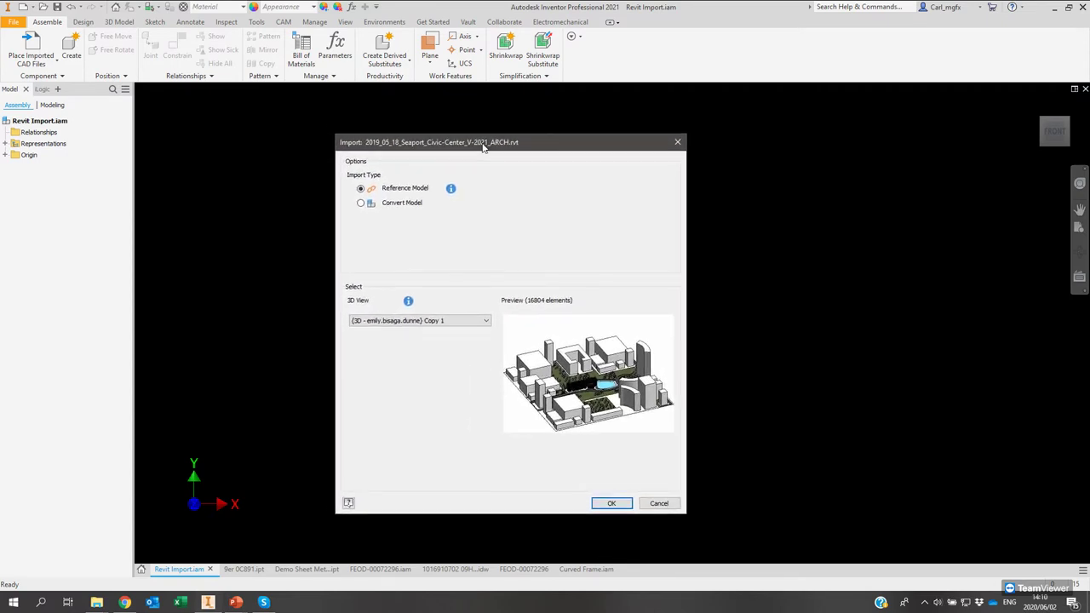
mouse_move(396, 135)
mouse_down()
mouse_move(387, 131)
mouse_move(409, 135)
mouse_up()
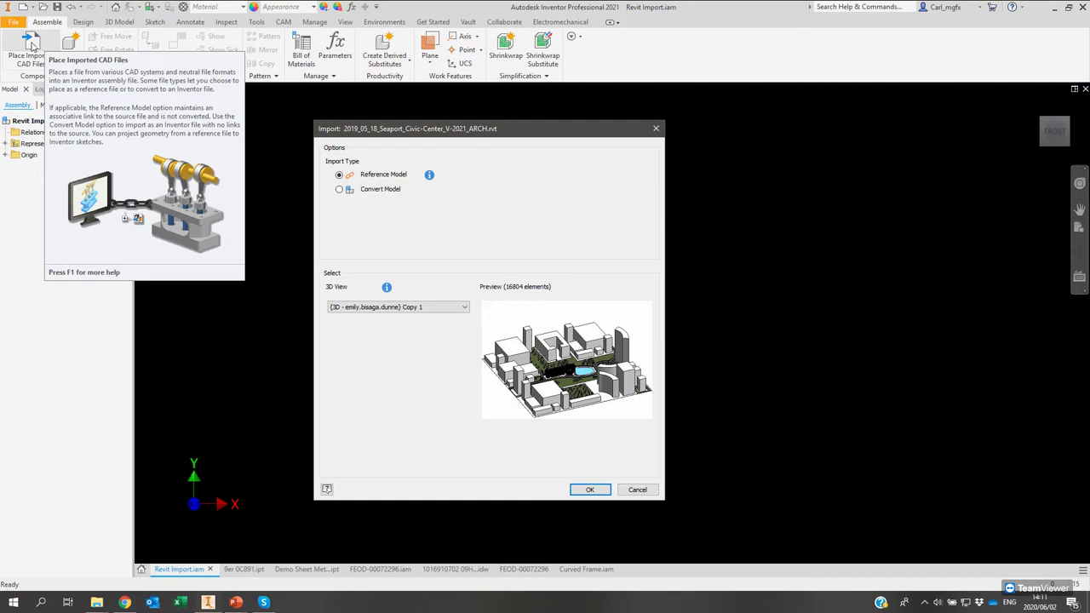
drag(398, 130, 421, 146)
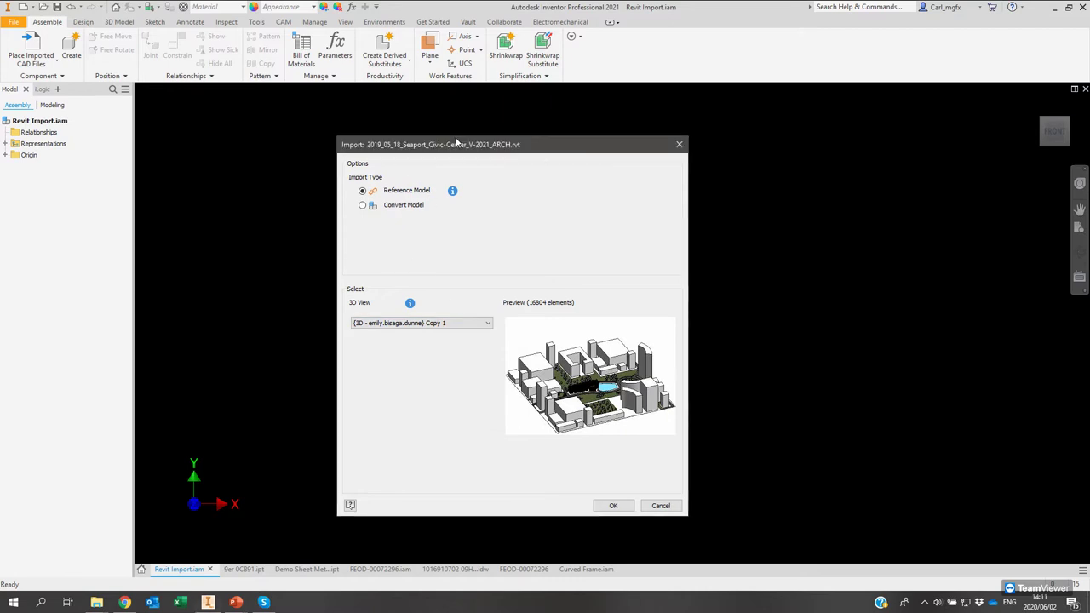
drag(433, 146, 435, 135)
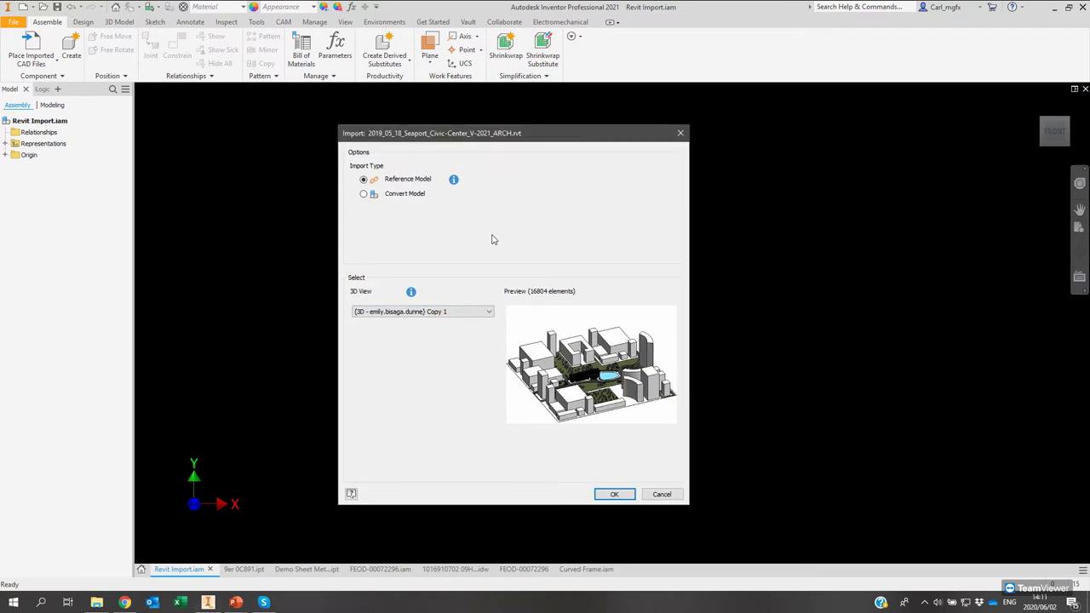
Set the import's 3D view to OwlsNest after trying 3D View 1, previewing 297 elements.
click(467, 313)
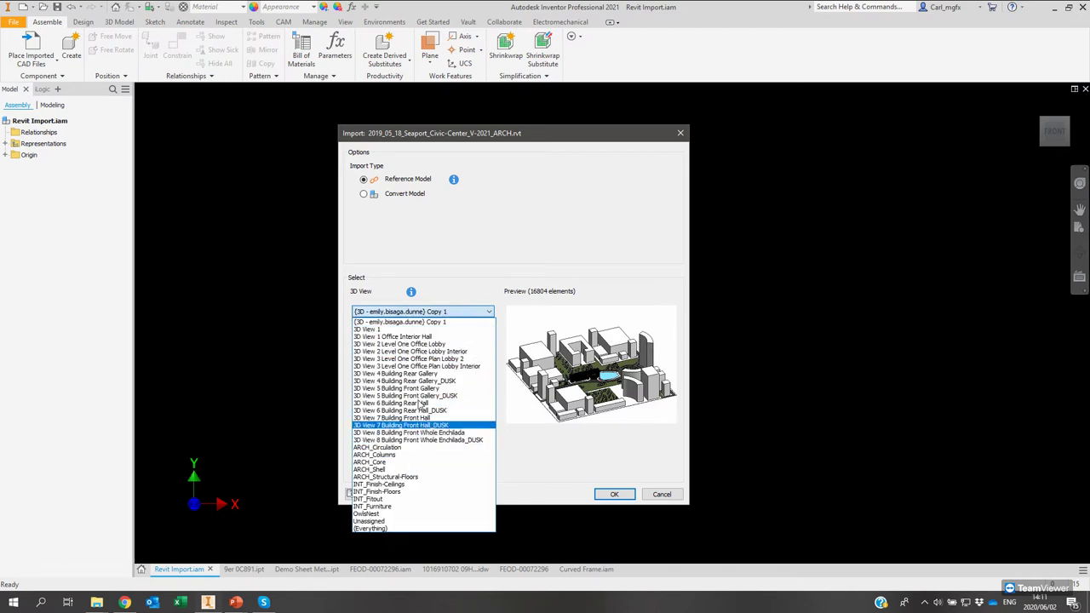
click(381, 312)
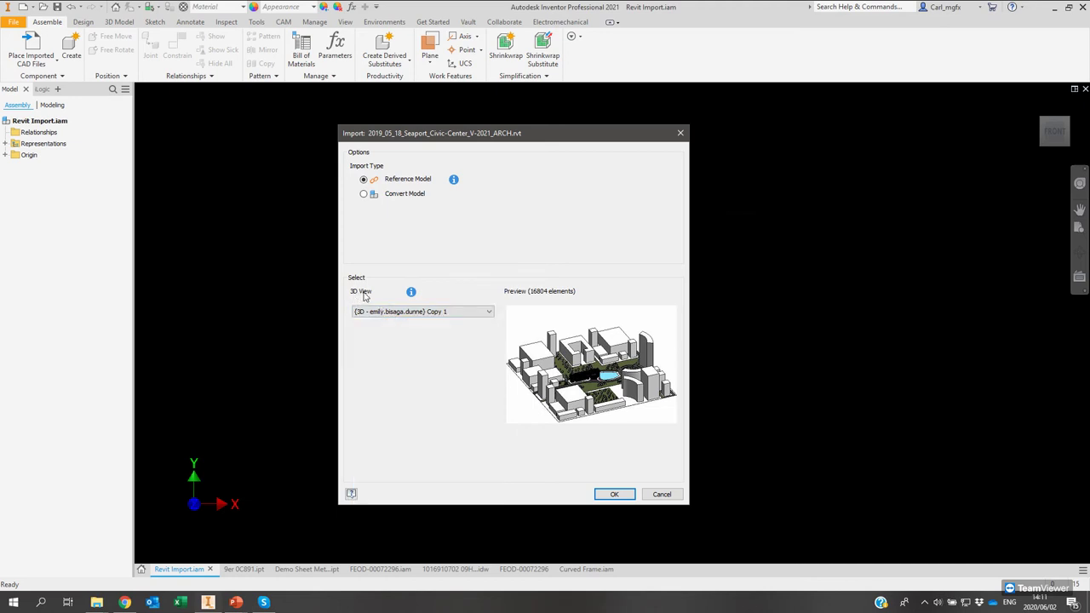
click(373, 312)
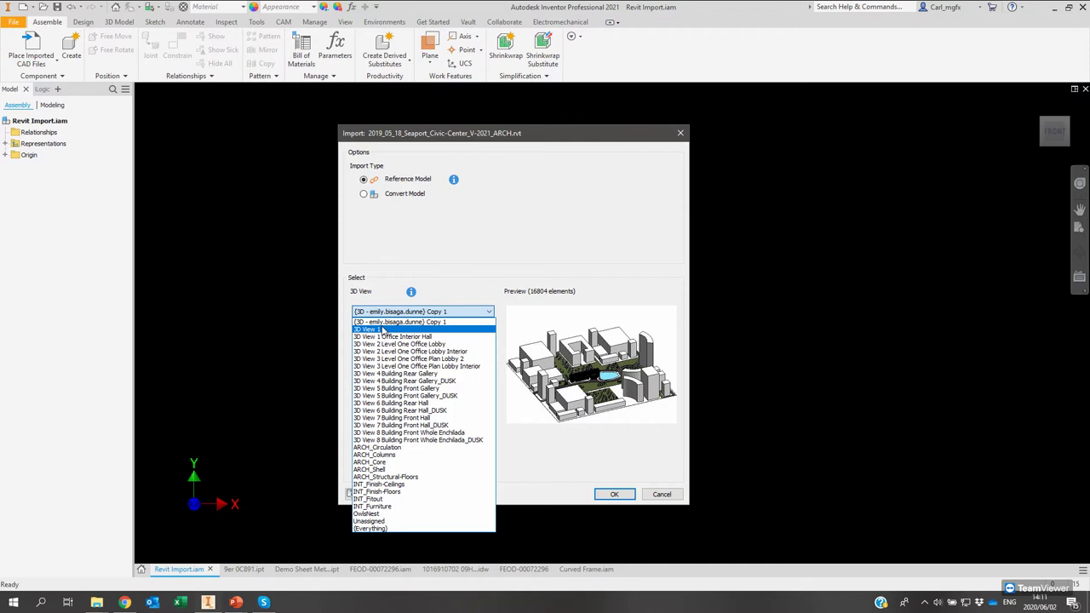
click(388, 330)
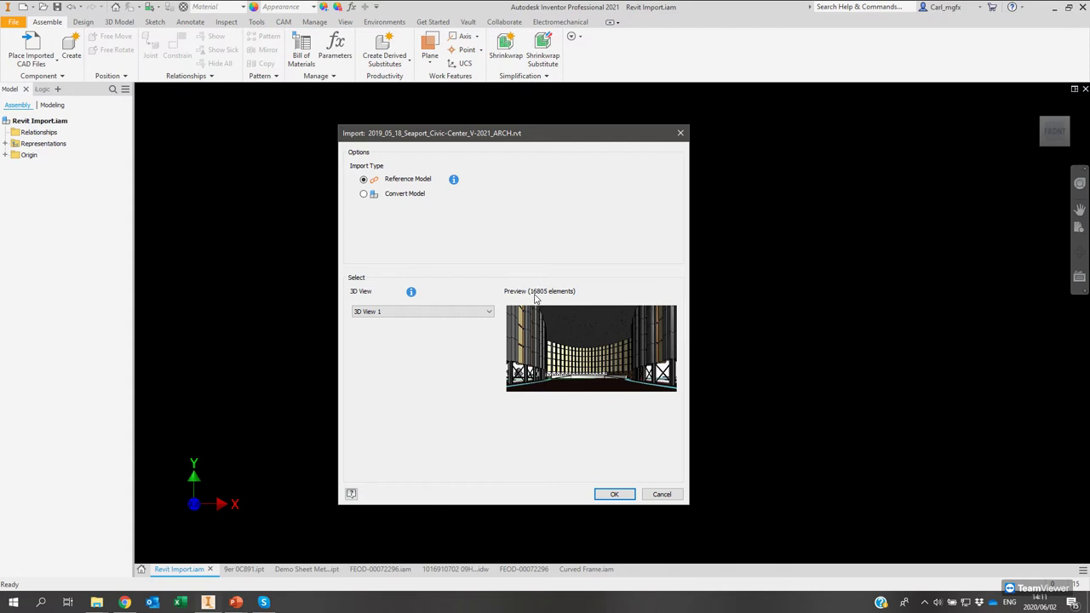
click(486, 313)
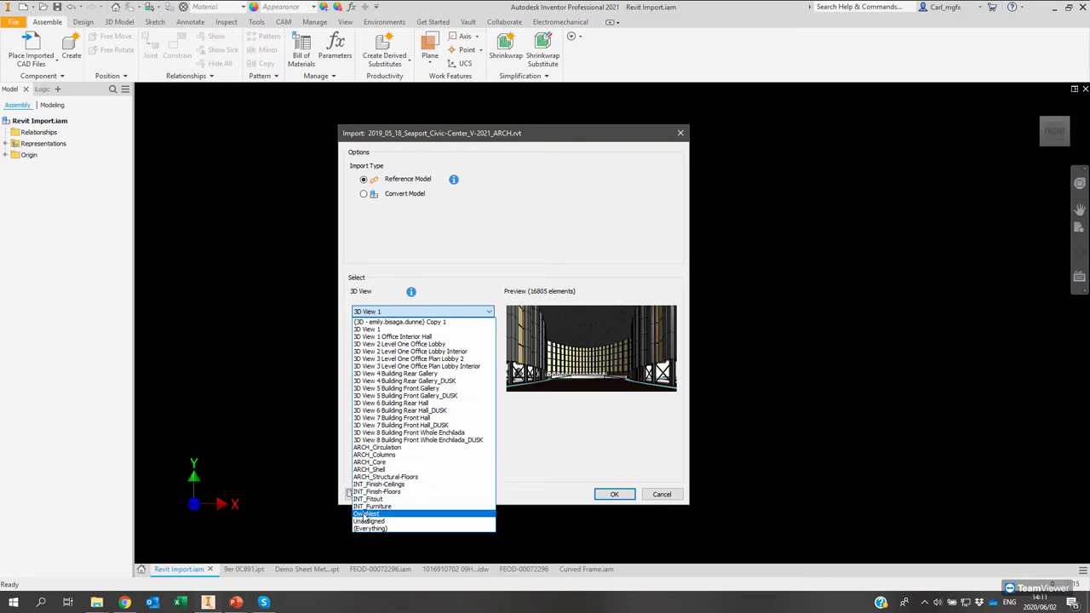
click(366, 515)
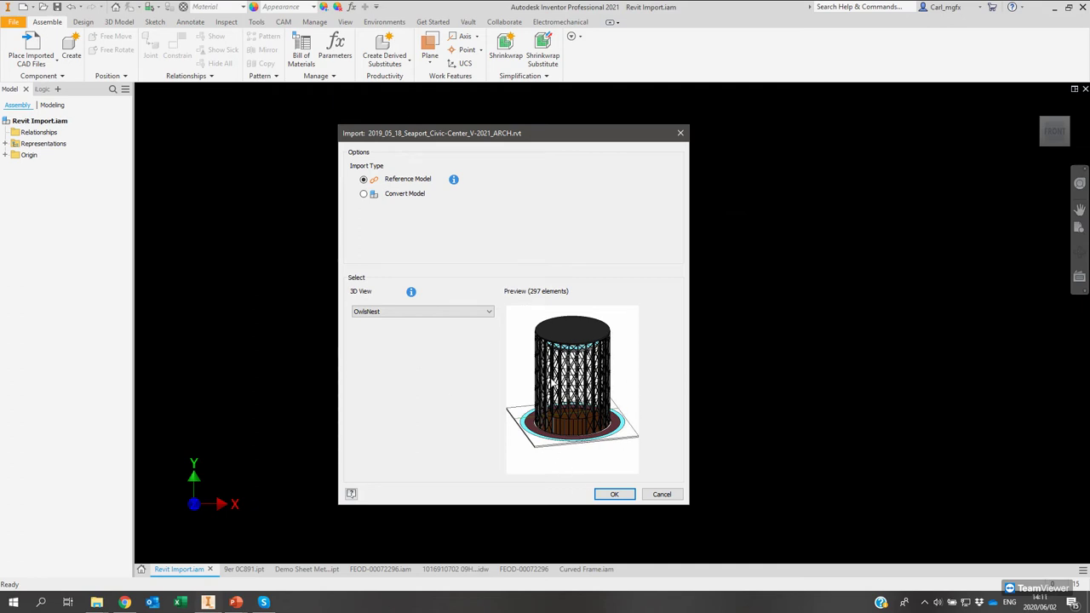
Confirm the OwlsNest import and accept the 297-element warning so translation starts.
click(626, 497)
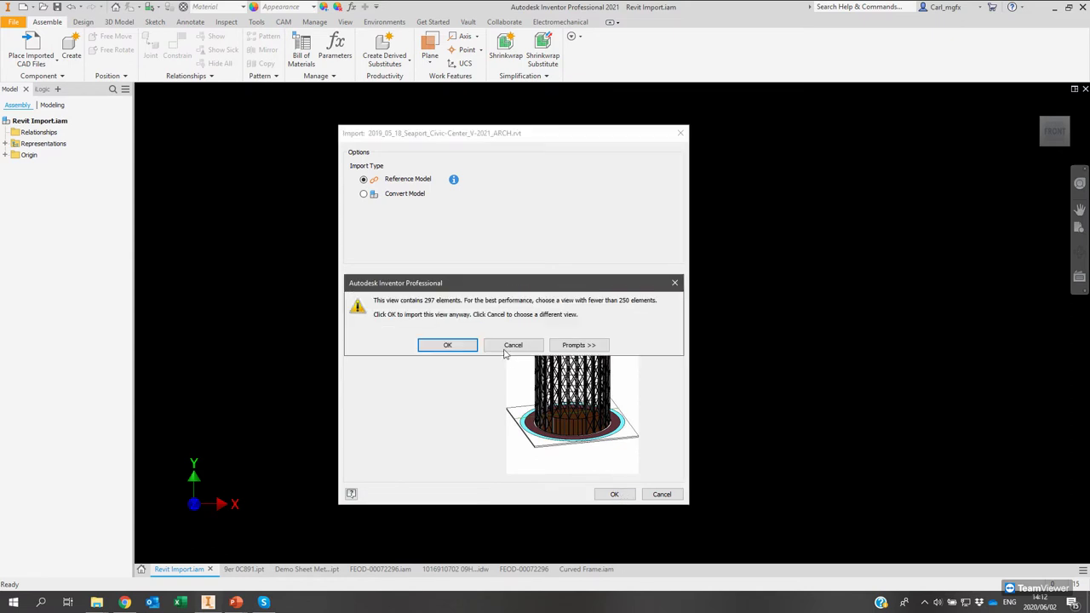
drag(459, 286, 470, 275)
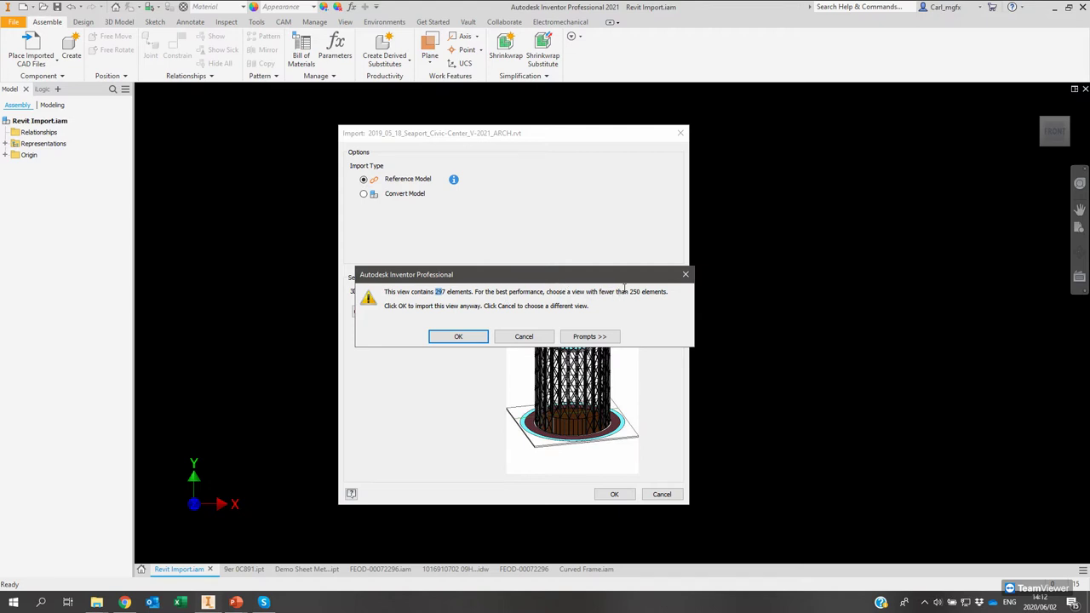
click(467, 339)
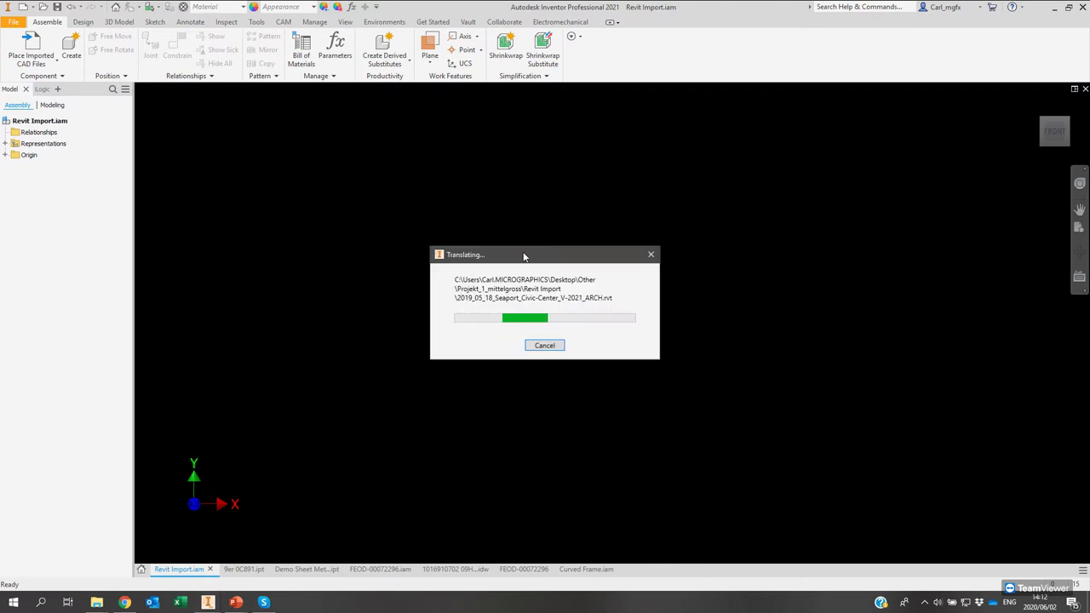
drag(523, 253, 535, 253)
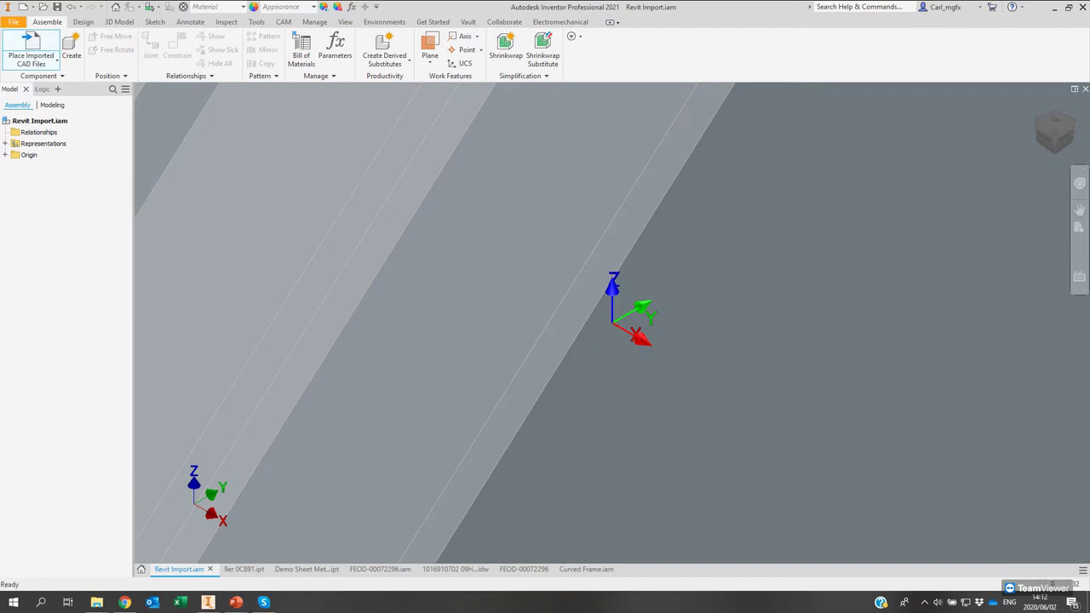
Place the imported OwlsNest lattice tower grounded at the origin.
scroll(579, 362, down, 10)
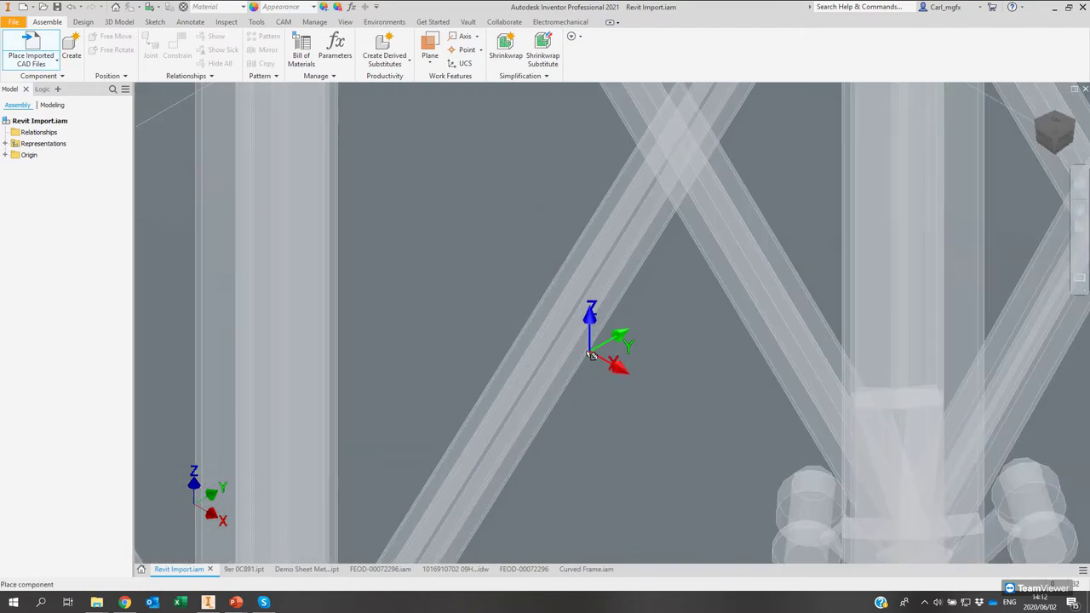
scroll(574, 353, down, 5)
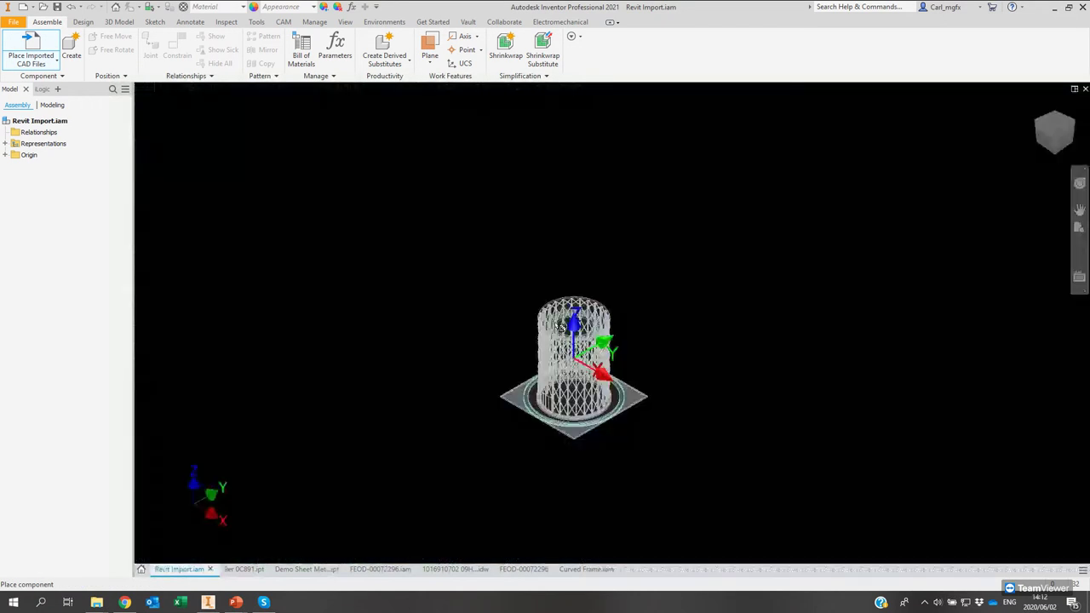
scroll(628, 316, up, 2)
shift+middle_drag(539, 309, 562, 305)
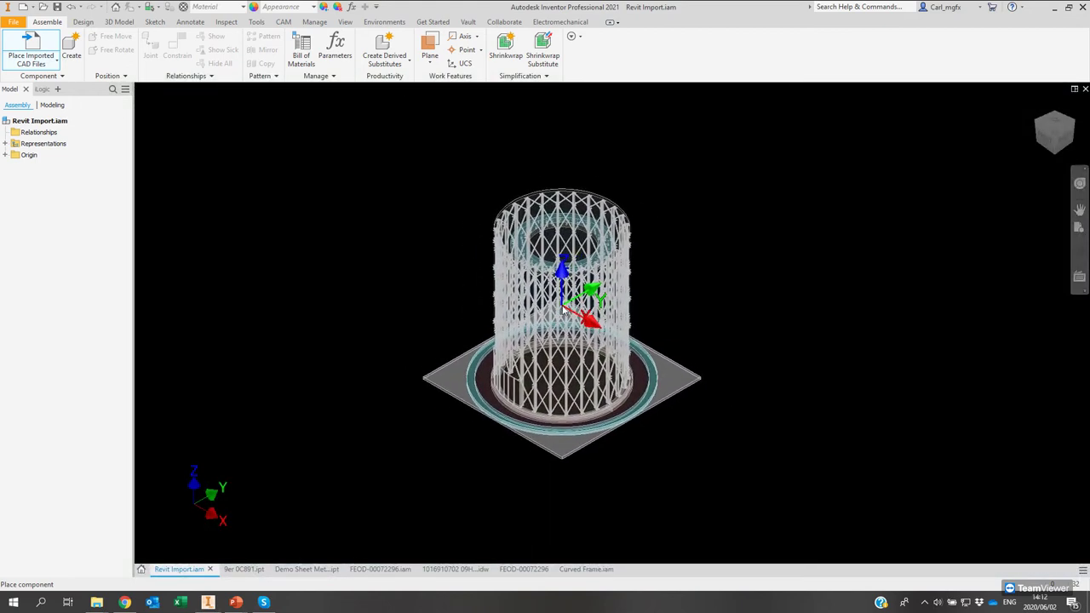
right_click(562, 305)
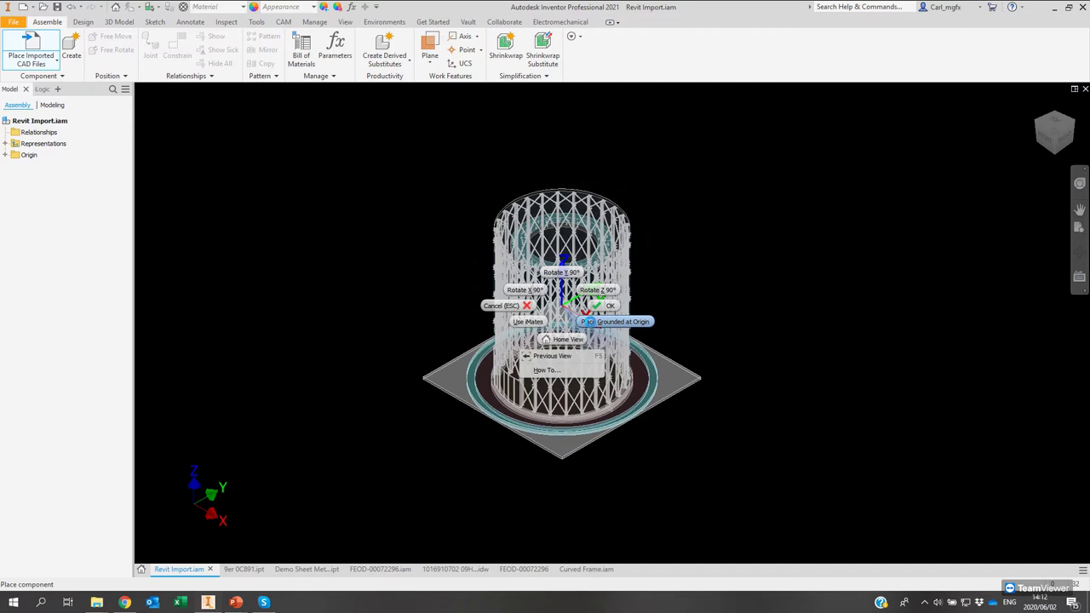
click(589, 321)
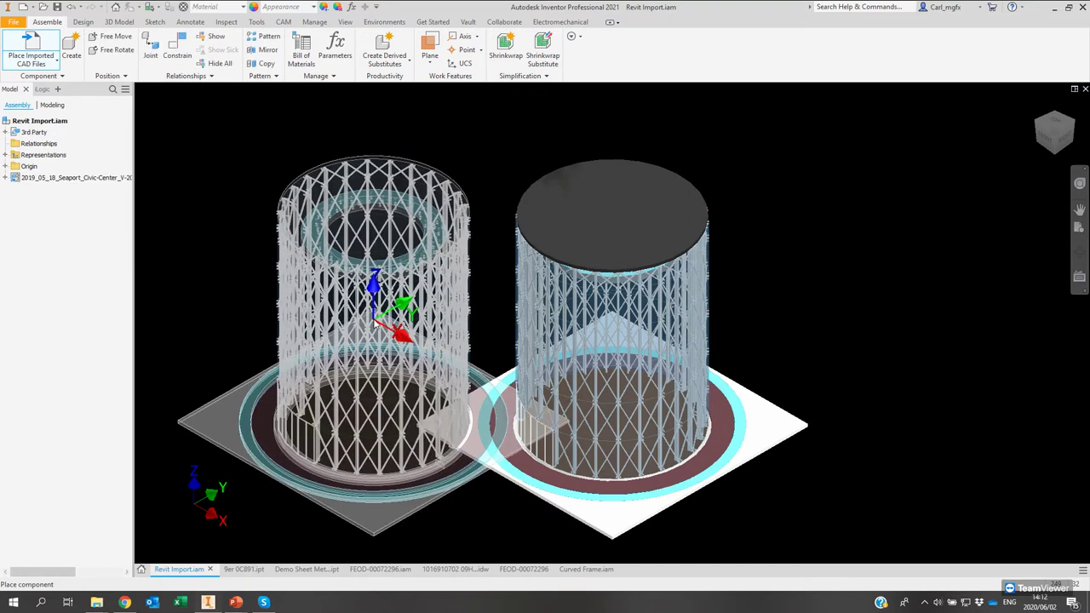
End tower placement and expand the Revit model node to show categories like Ceilings, Doors and Walls.
key(Escape)
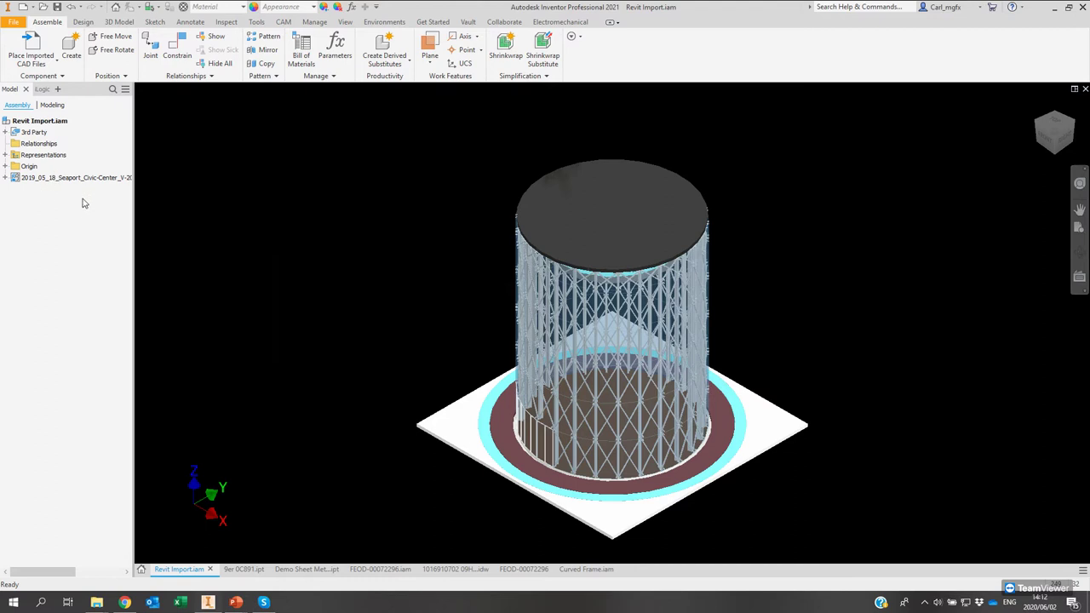
click(388, 67)
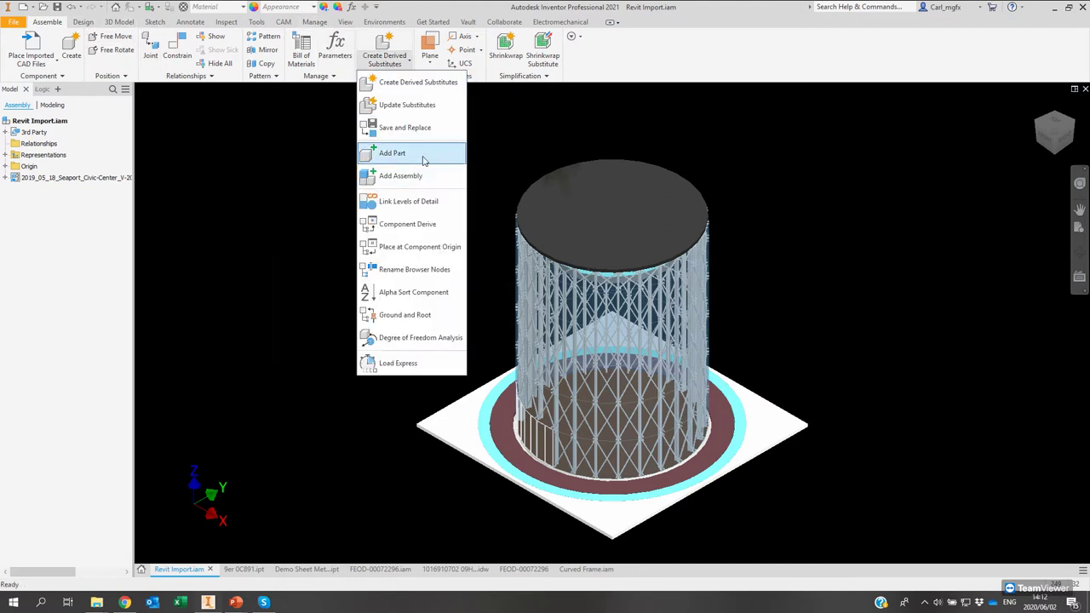
click(301, 171)
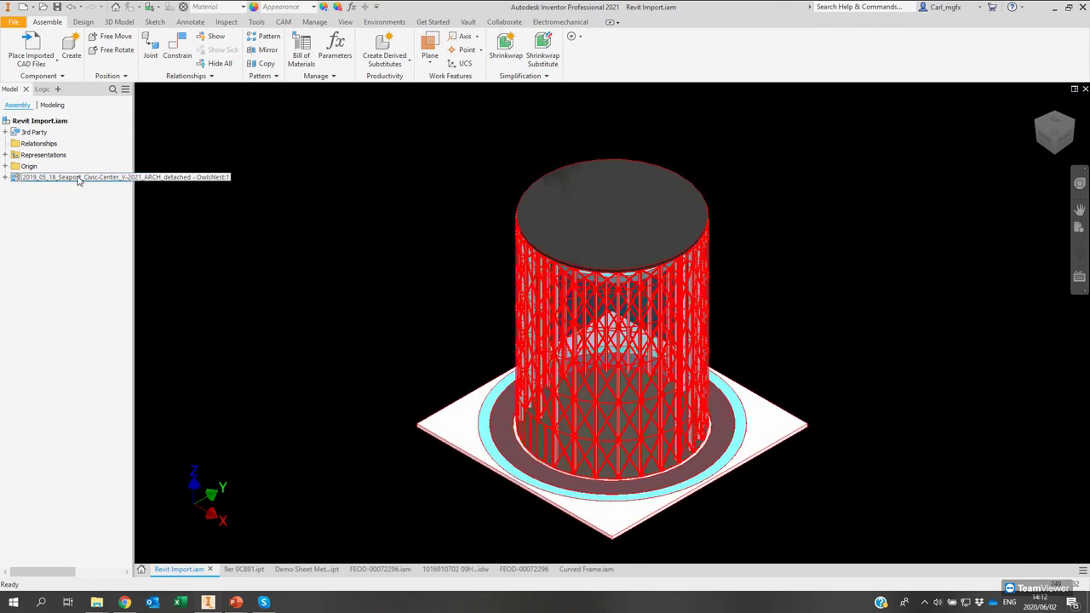
click(5, 177)
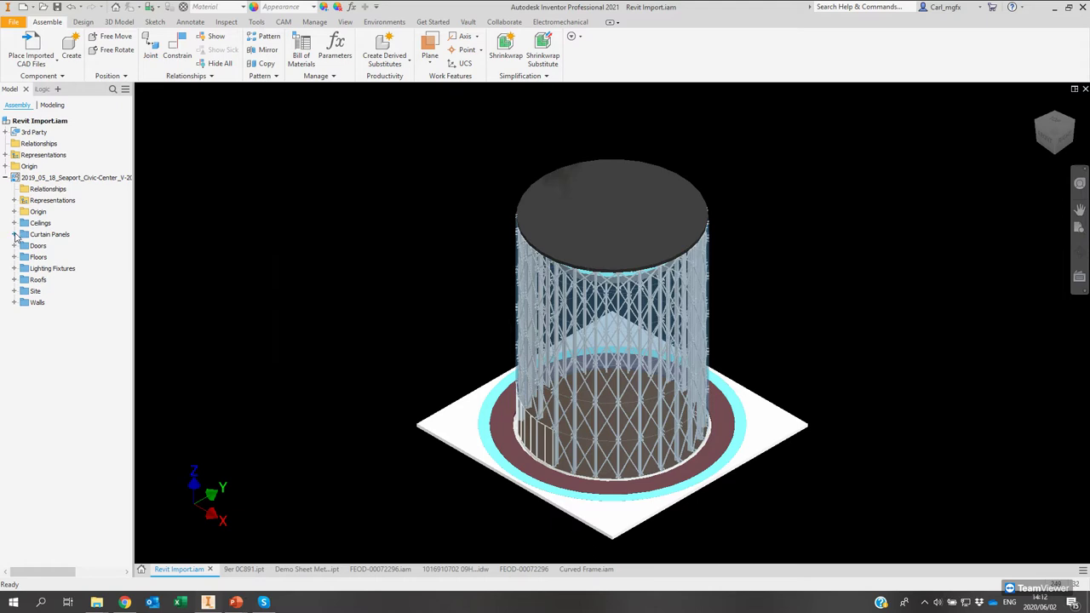
Expand Ceilings > Compound Ceiling > GWB on Mtl. Stud Gallery to locate ceiling component 994927.
click(14, 223)
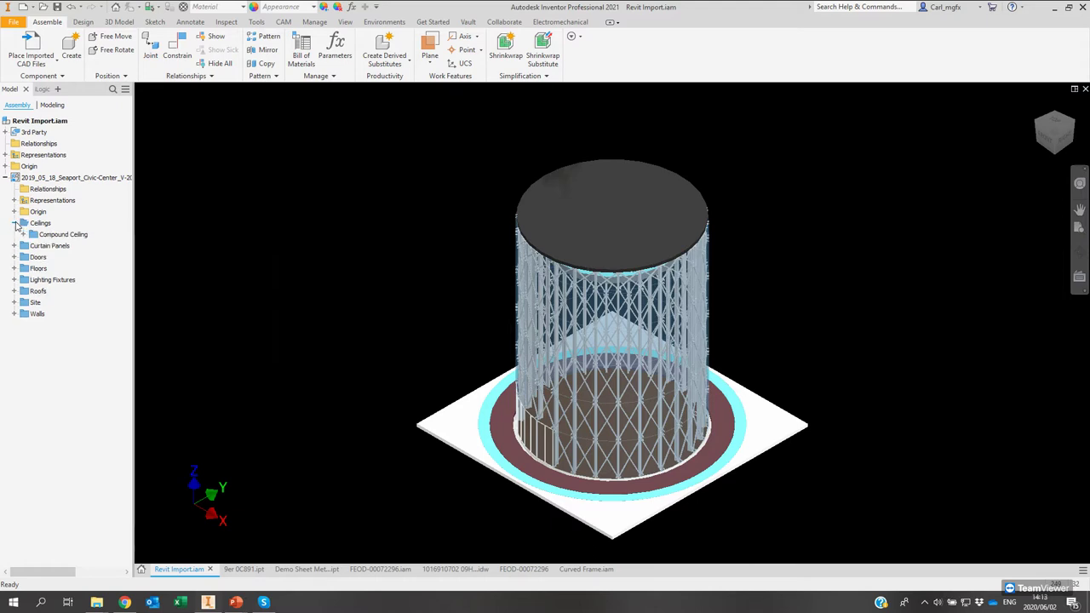
click(23, 234)
click(32, 246)
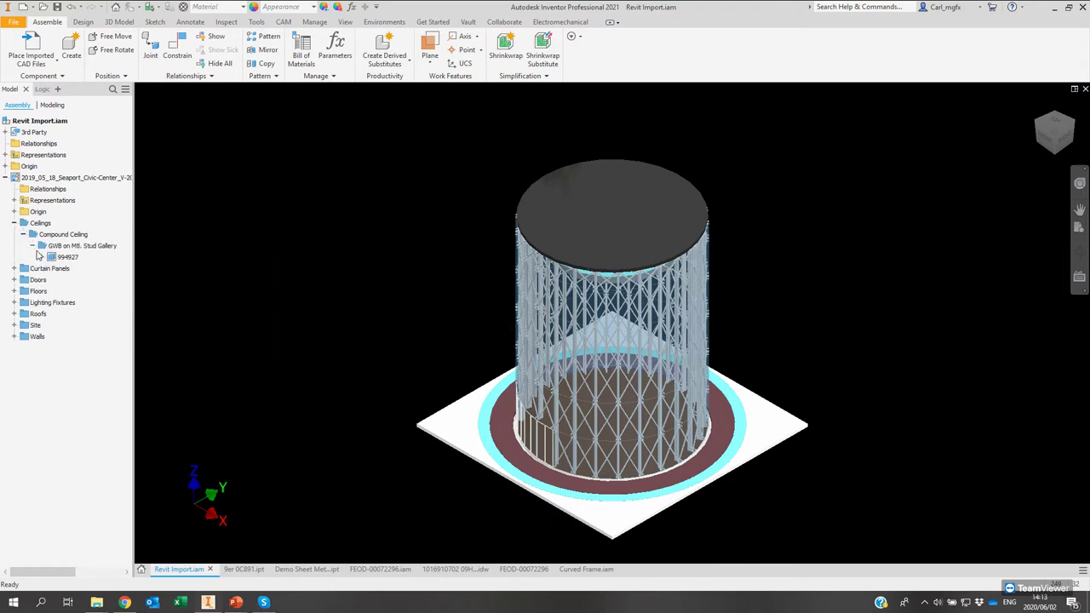
click(53, 257)
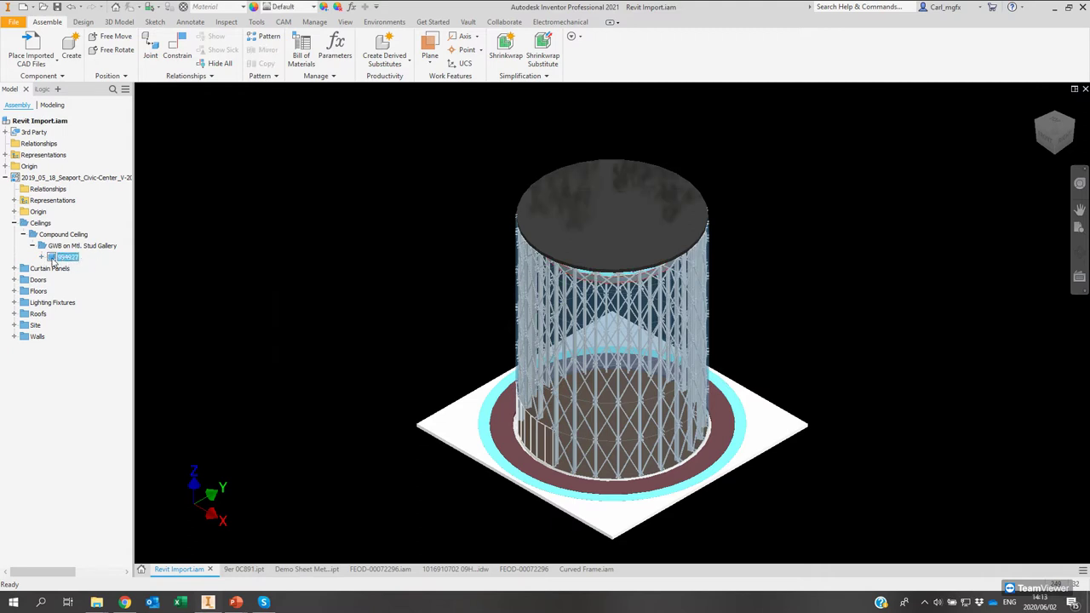
click(41, 256)
right_click(54, 260)
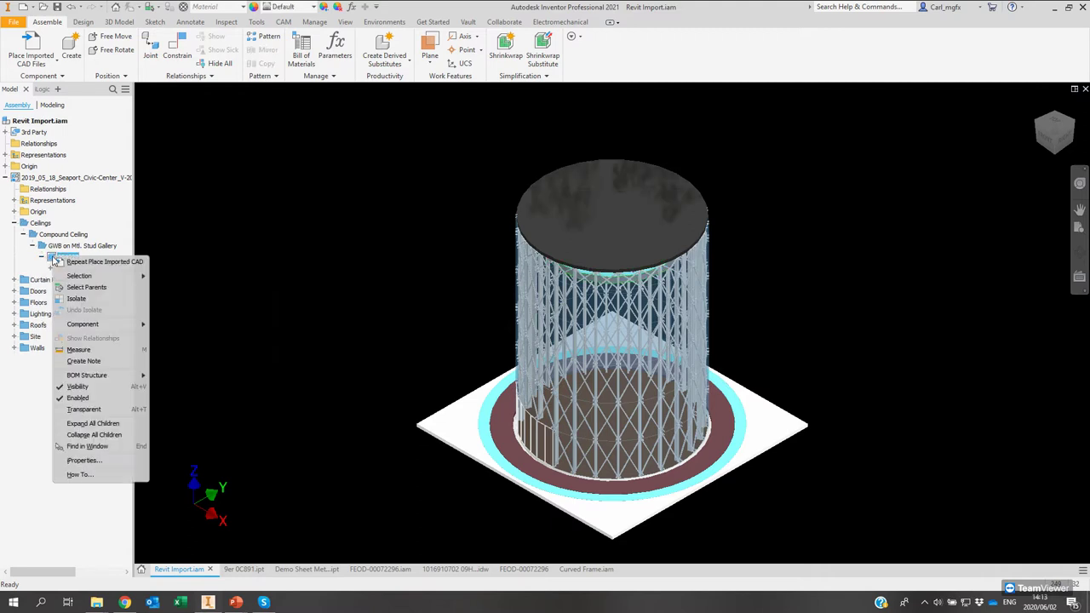
click(12, 225)
click(14, 223)
Select roof component 942258 and ceiling component 994927 together and switch off their visibility.
click(14, 234)
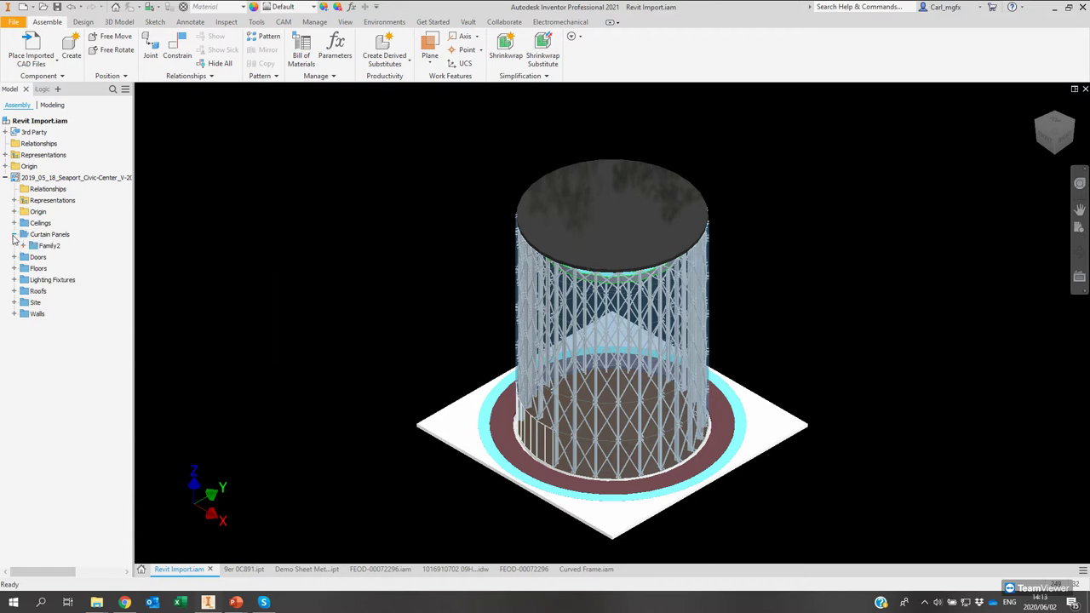
click(13, 290)
click(23, 302)
click(33, 314)
click(58, 327)
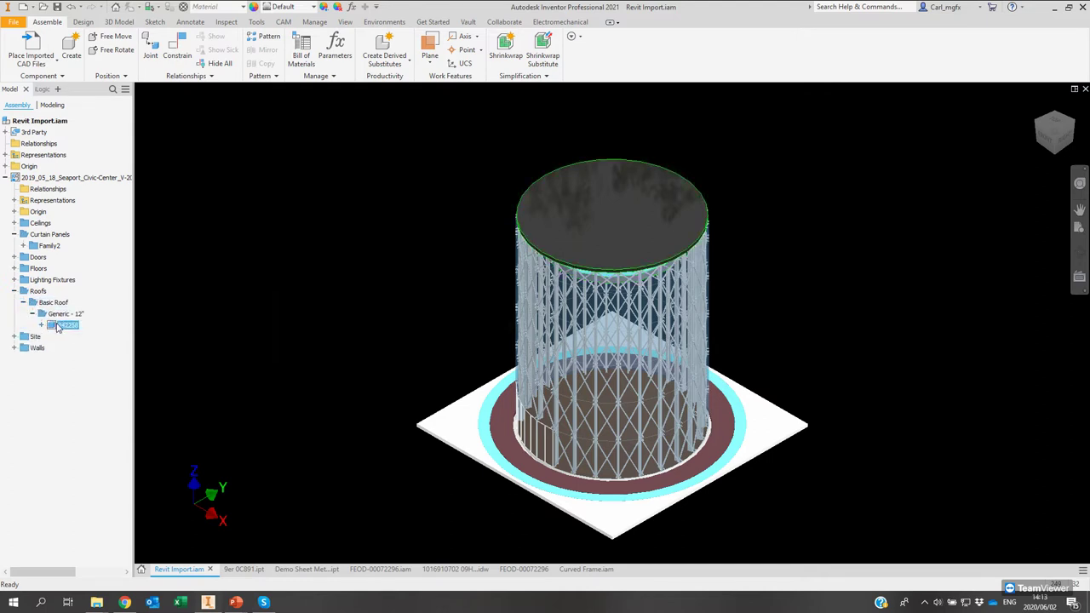
click(14, 223)
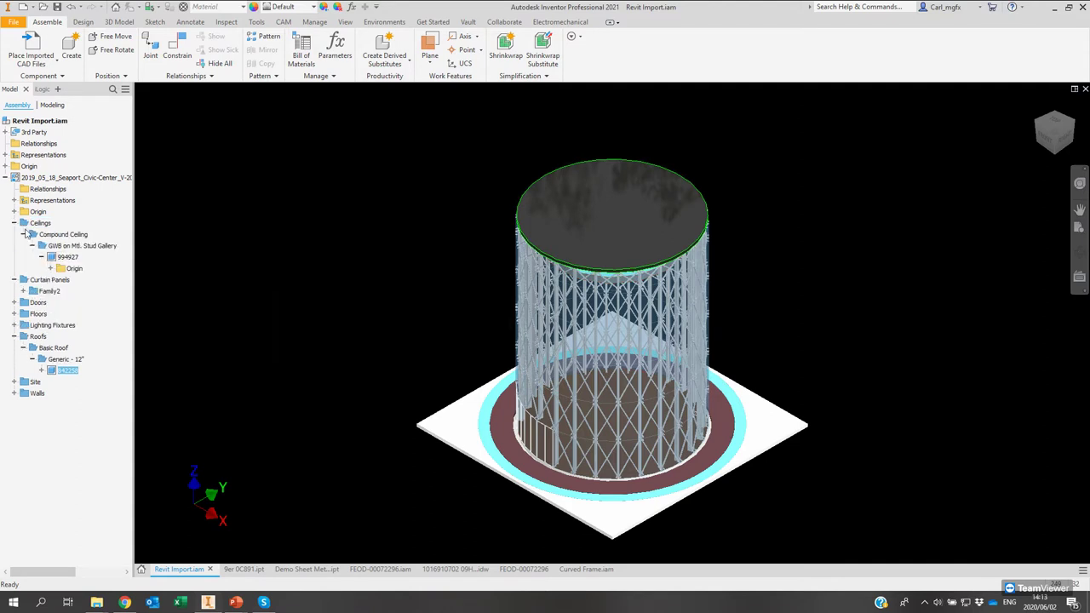
ctrl+click(74, 259)
right_click(74, 258)
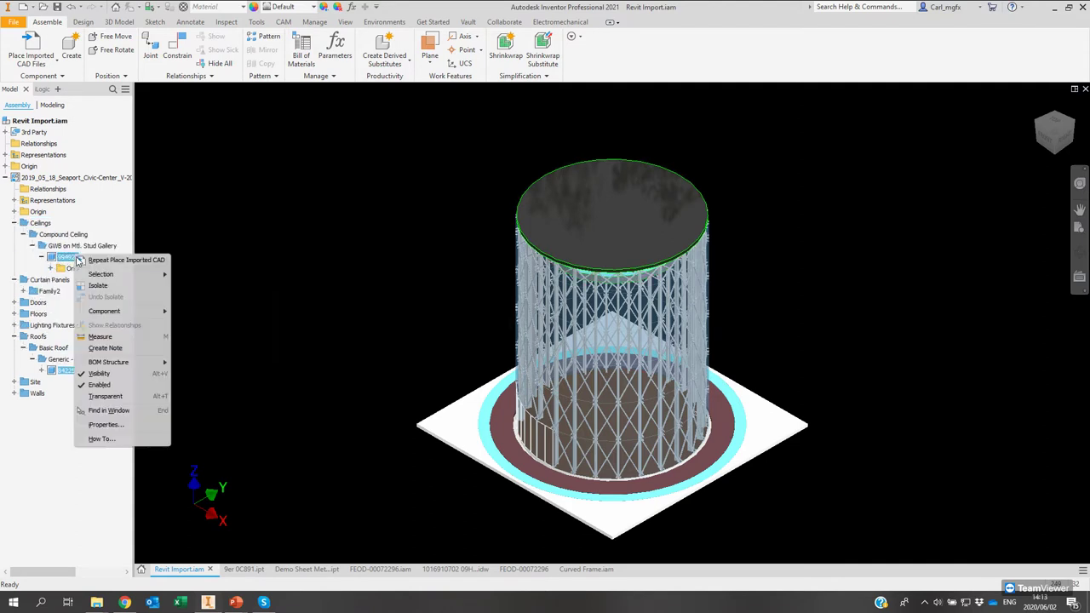
click(104, 375)
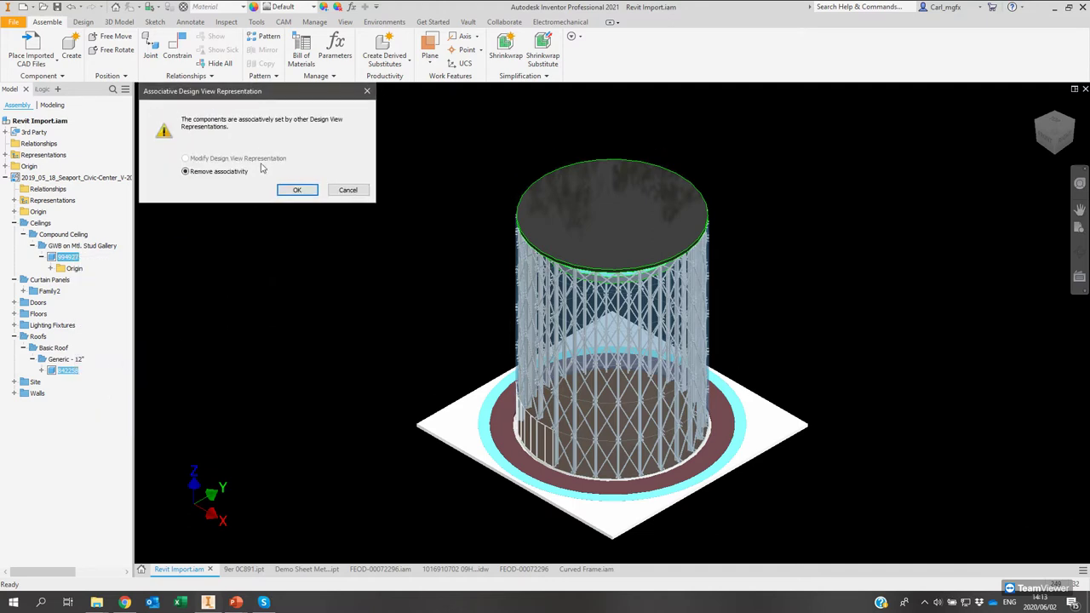
Accept removing design-view associativity to hide the parts, then free-orbit to tilt the tower view.
click(297, 191)
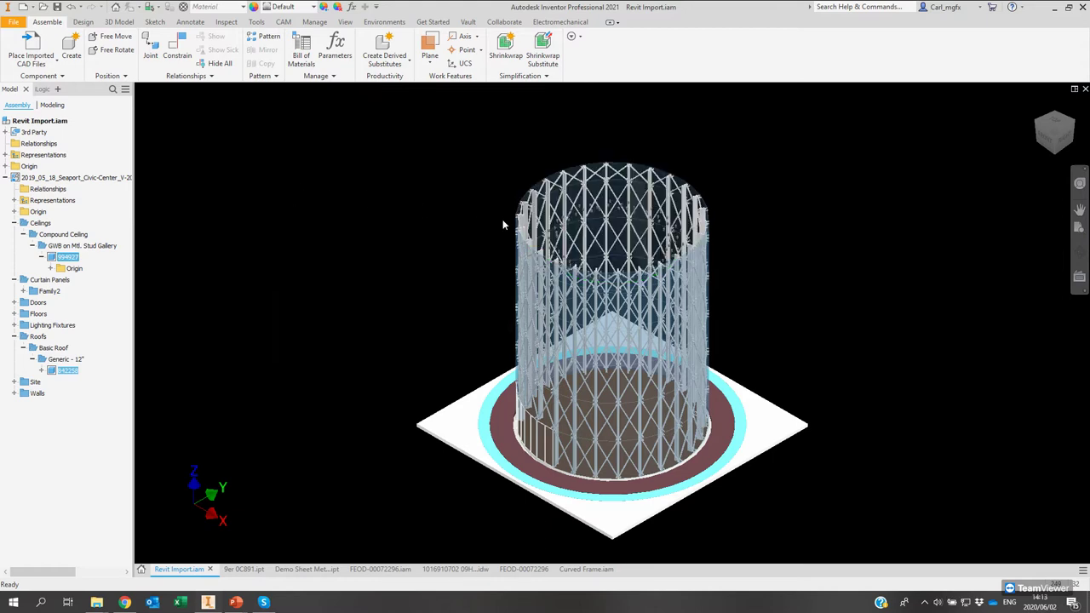
click(581, 161)
key(F4)
mouse_move(370, 195)
mouse_down()
mouse_move(372, 234)
mouse_move(379, 182)
mouse_move(374, 197)
mouse_move(359, 182)
mouse_up()
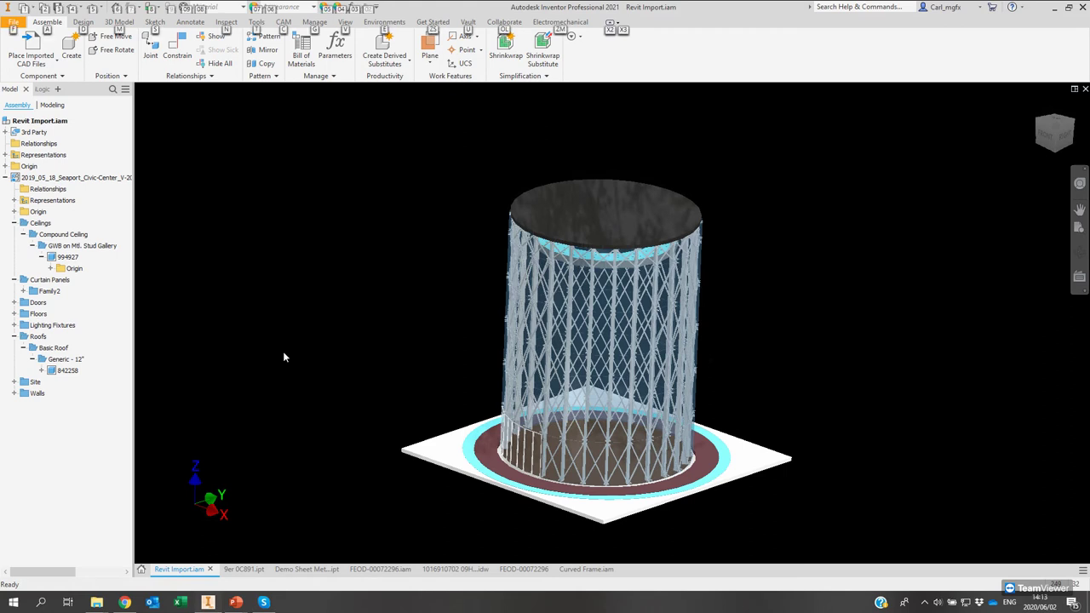
key(alt+Tab)
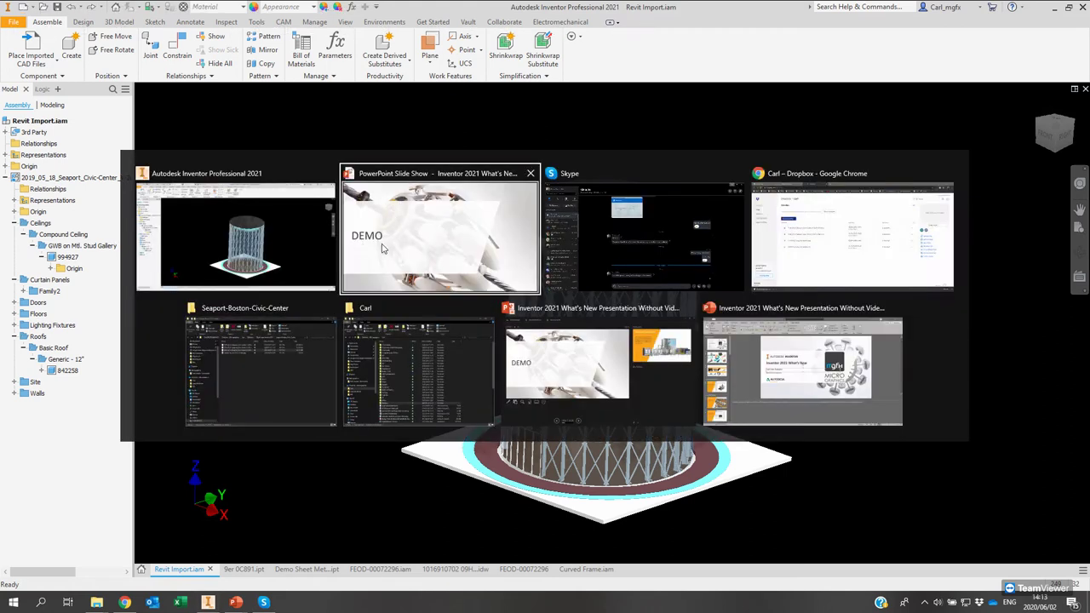
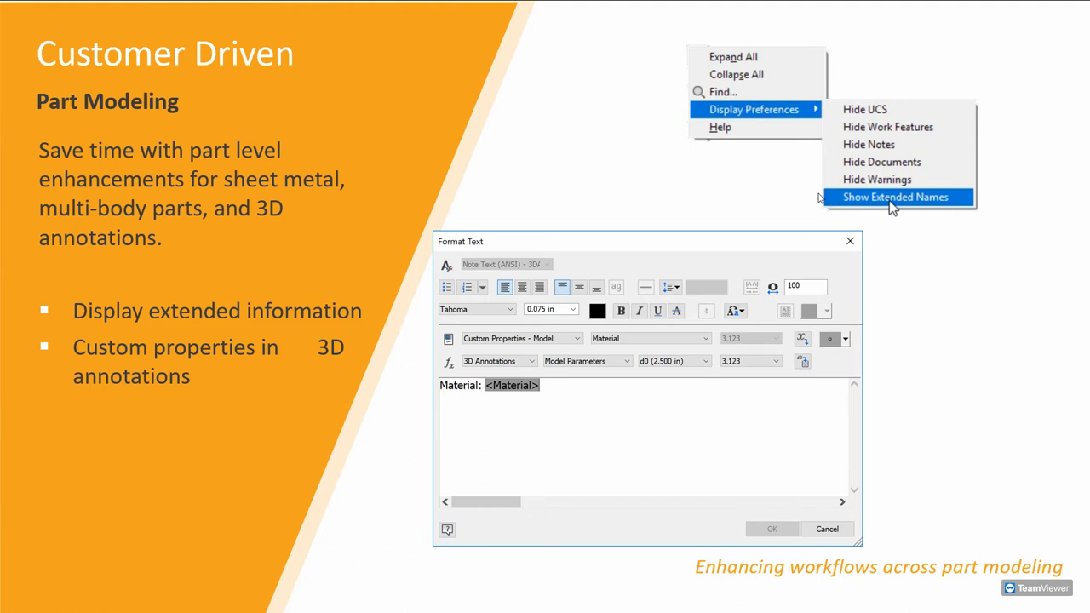
Advance past the sheet-metal flange options slide to the DEMO slide, then switch back to Inventor.
click(819, 198)
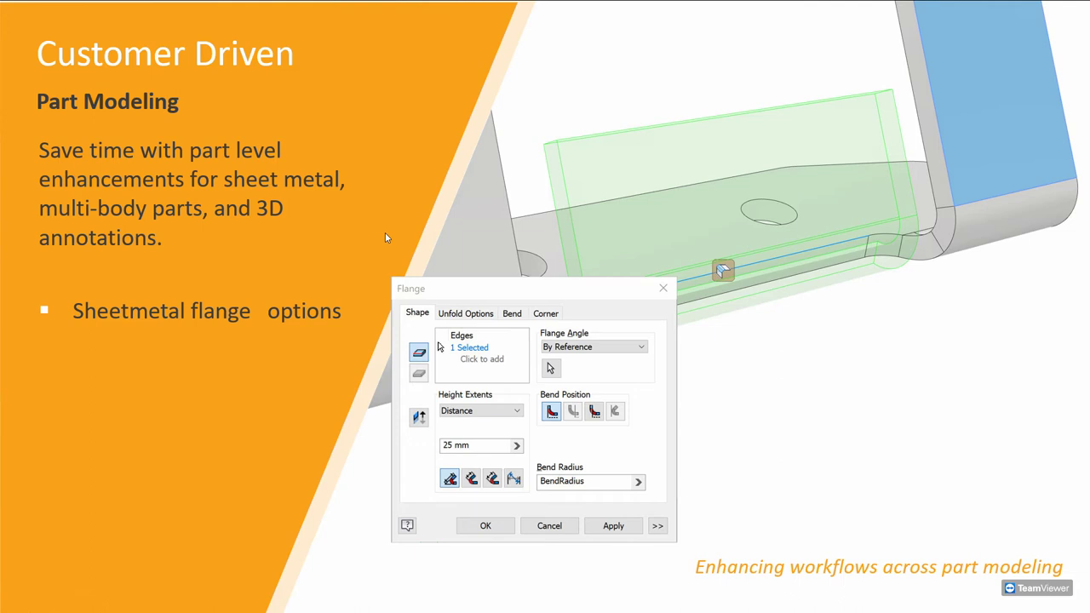
click(737, 279)
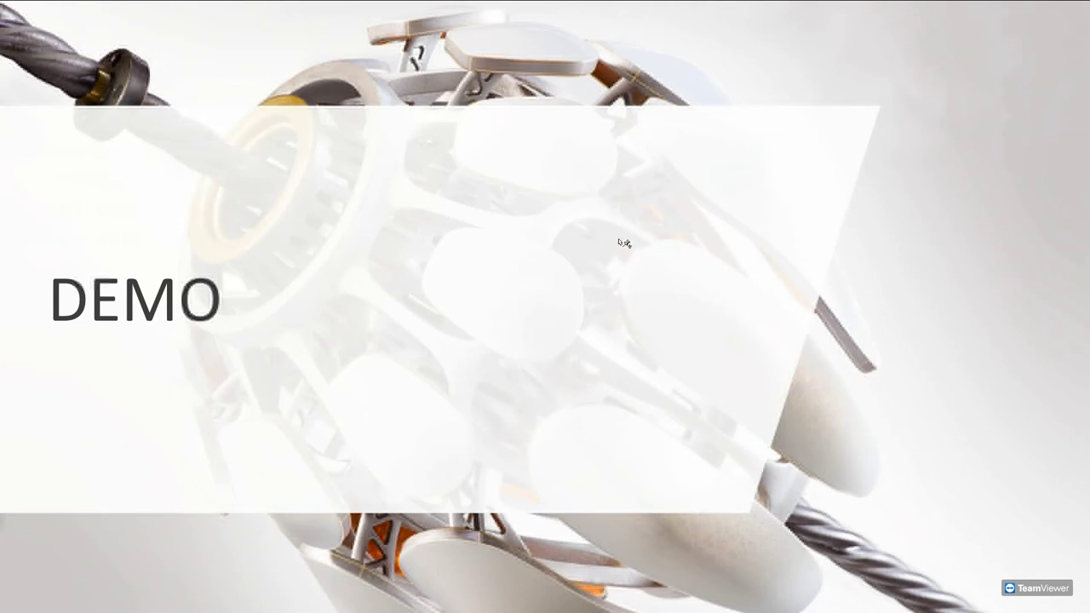
key(alt+Tab)
In the 9er 0C891.ipt gauge part, set the selection filter to Select Bodies.
click(244, 569)
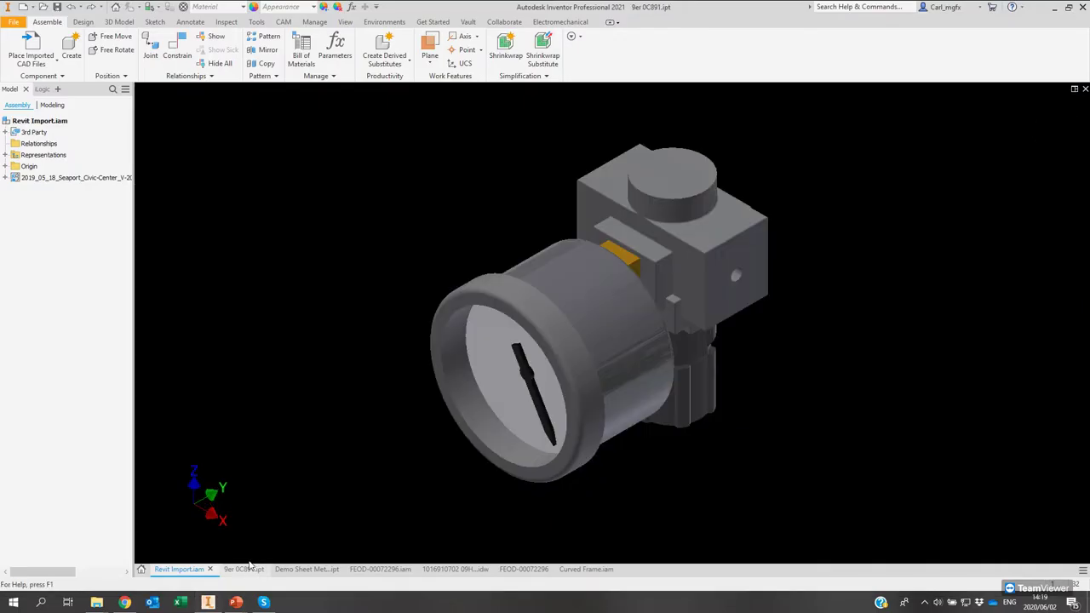
scroll(369, 335, up, 2)
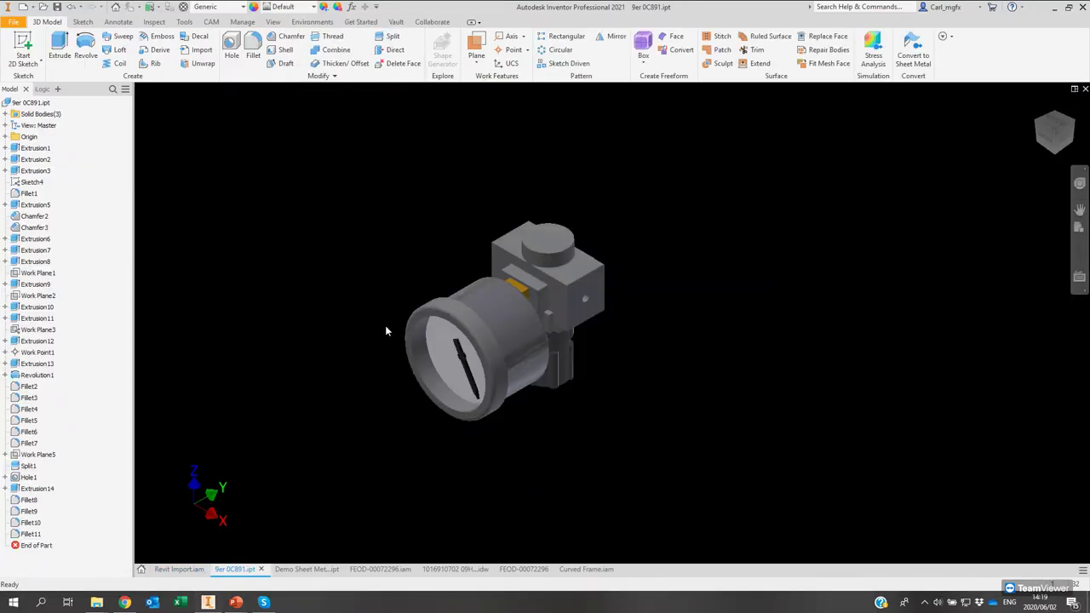
scroll(385, 326, down, 3)
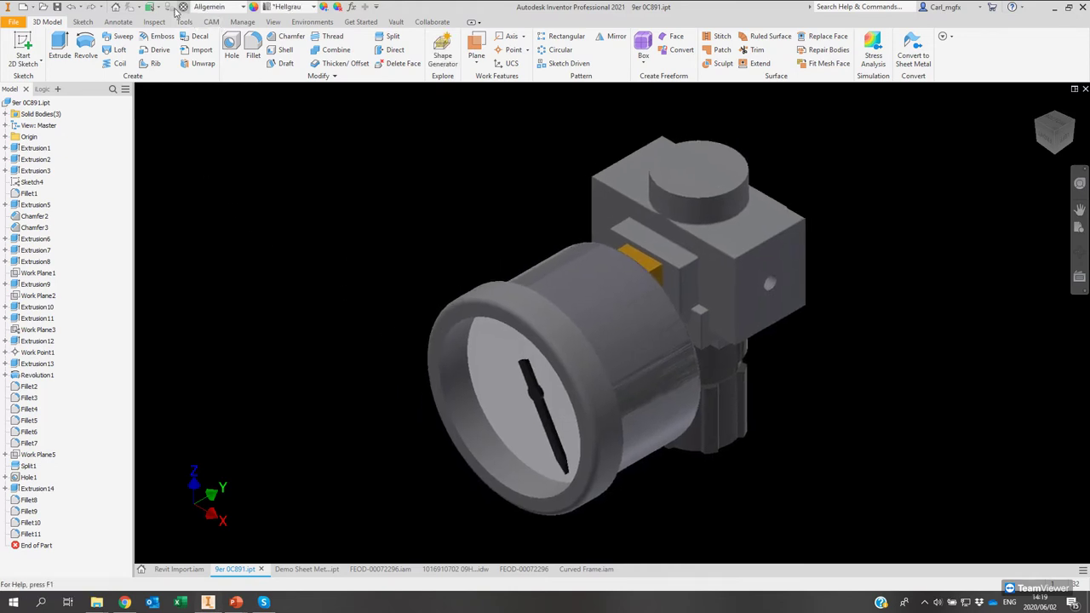
click(158, 8)
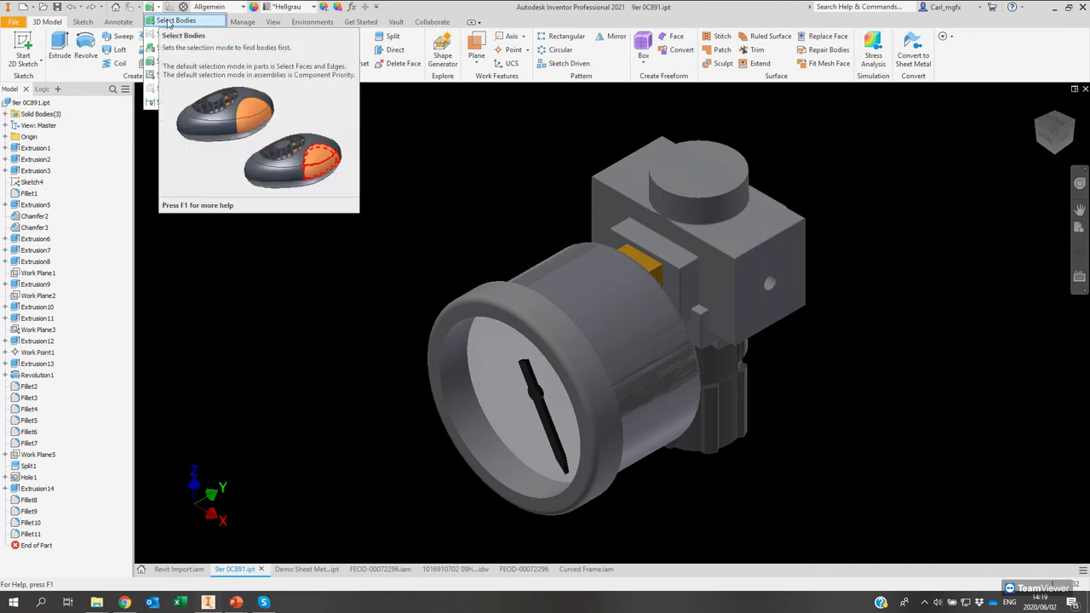
click(168, 23)
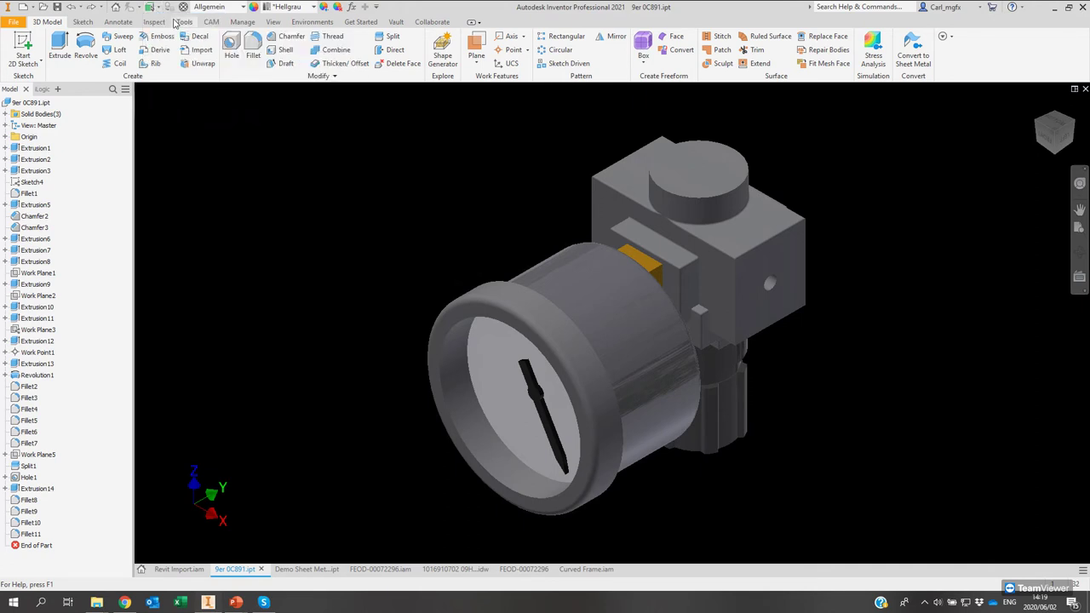
Test body selection by picking the gauge's main body and needle, then clear it.
click(461, 313)
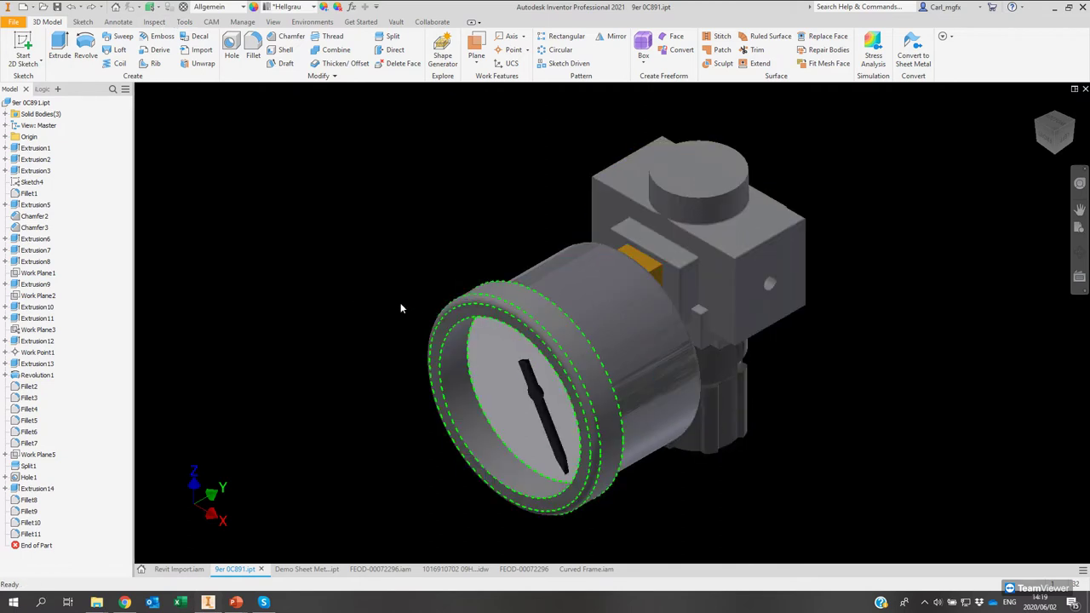
ctrl+click(534, 387)
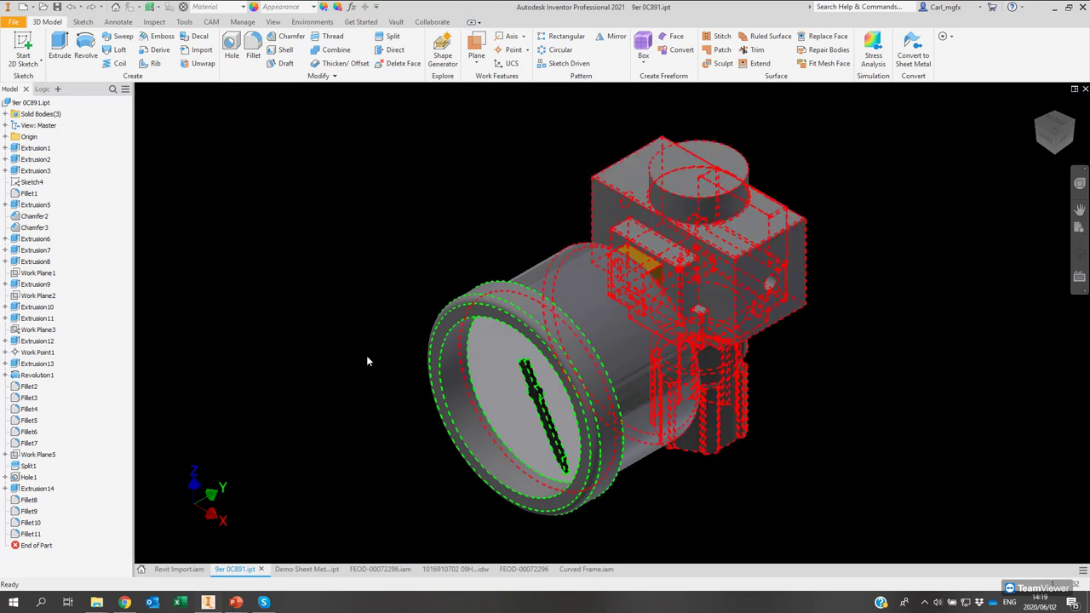
click(322, 359)
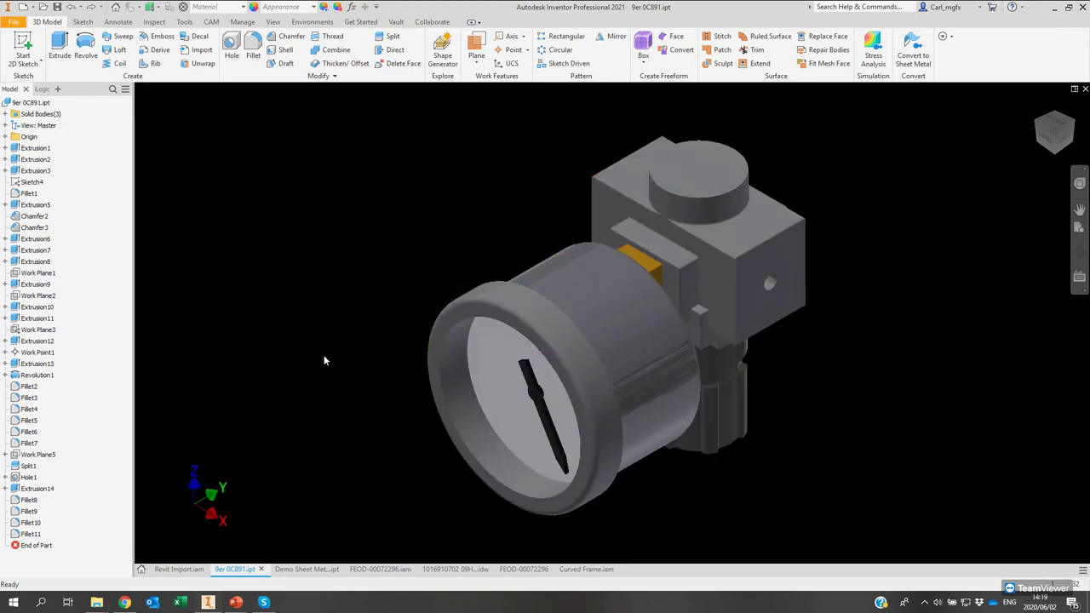
Window-select the gauge, expand Solid Bodies(3), and select the Cap and Body individually.
drag(430, 310, 646, 543)
middle_drag(418, 457, 397, 407)
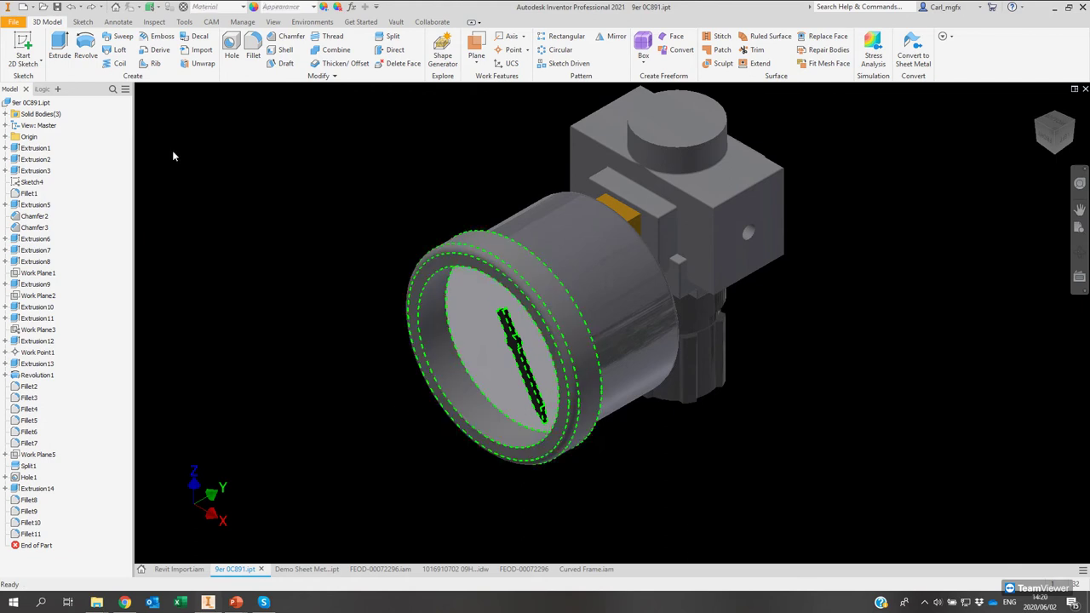
click(5, 113)
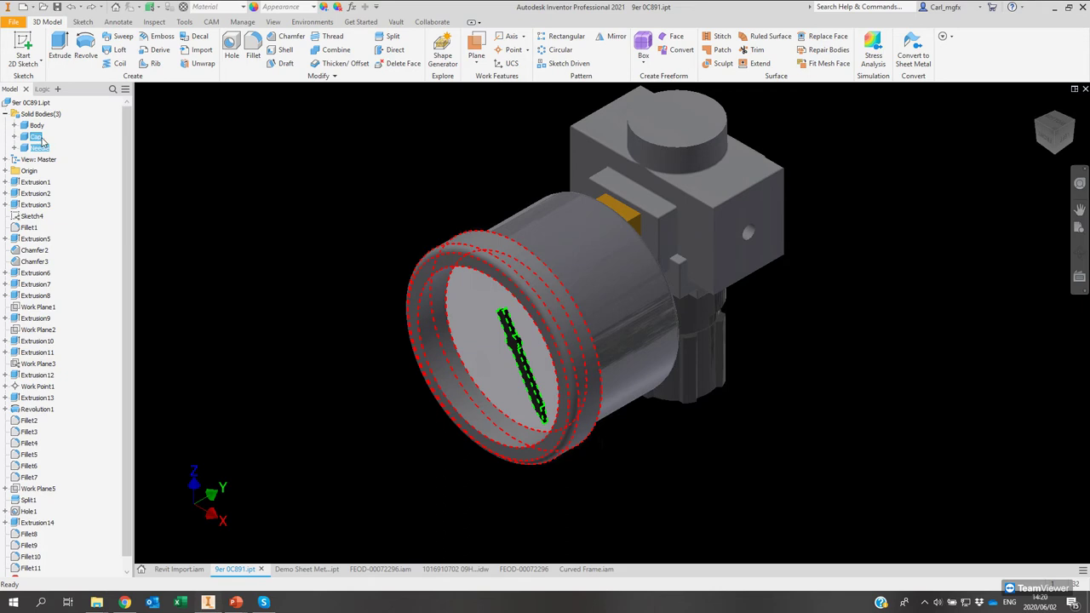
ctrl+click(45, 139)
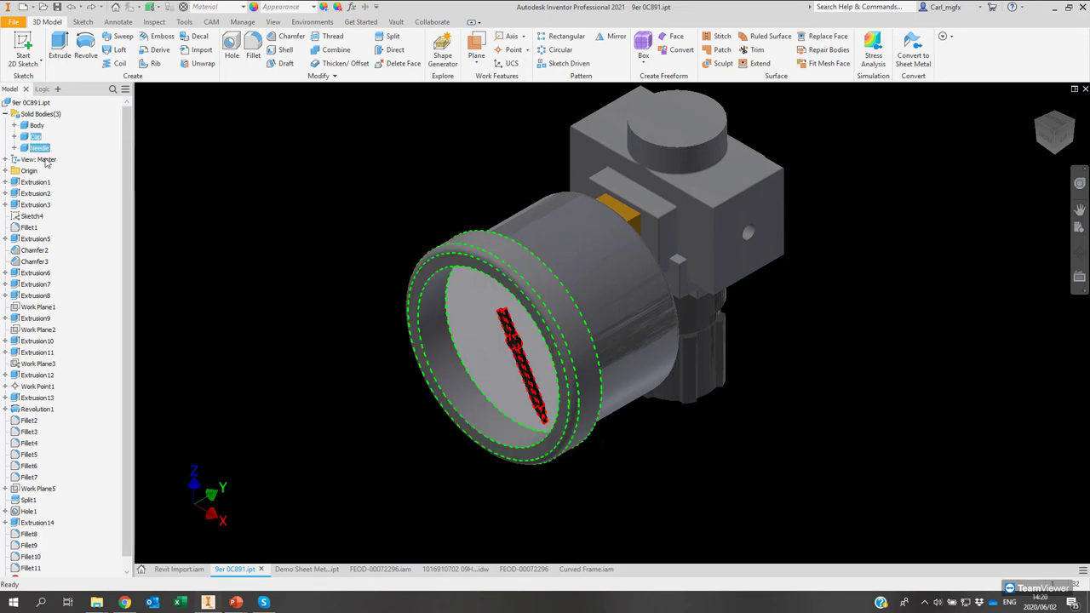
click(464, 364)
click(360, 297)
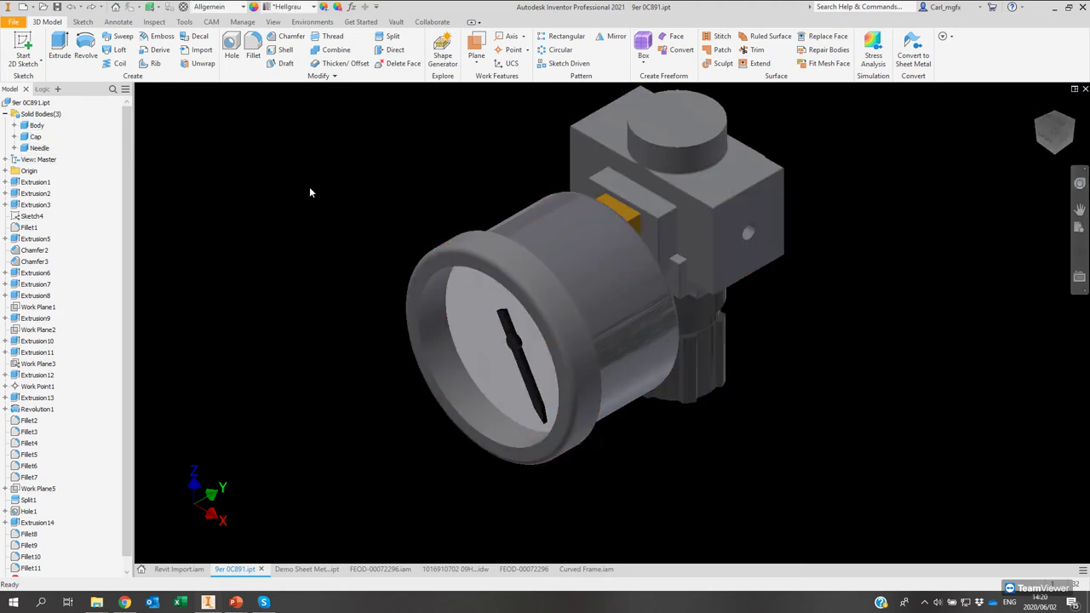
Try window and crossing selections, then pick the Needle and Cap bodies before clearing.
drag(300, 182, 647, 492)
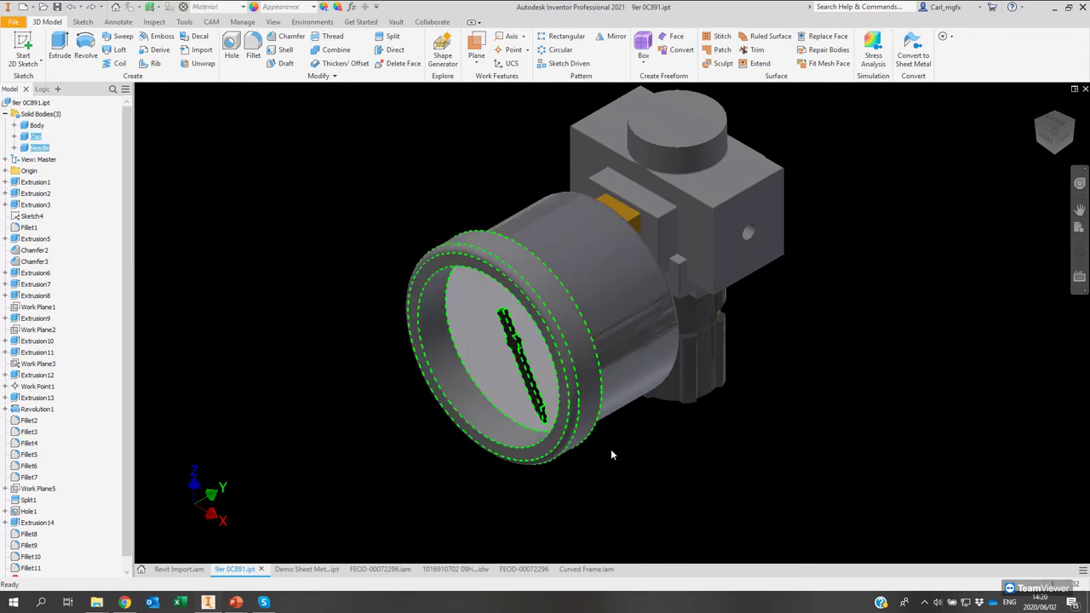
click(616, 447)
drag(917, 491, 469, 289)
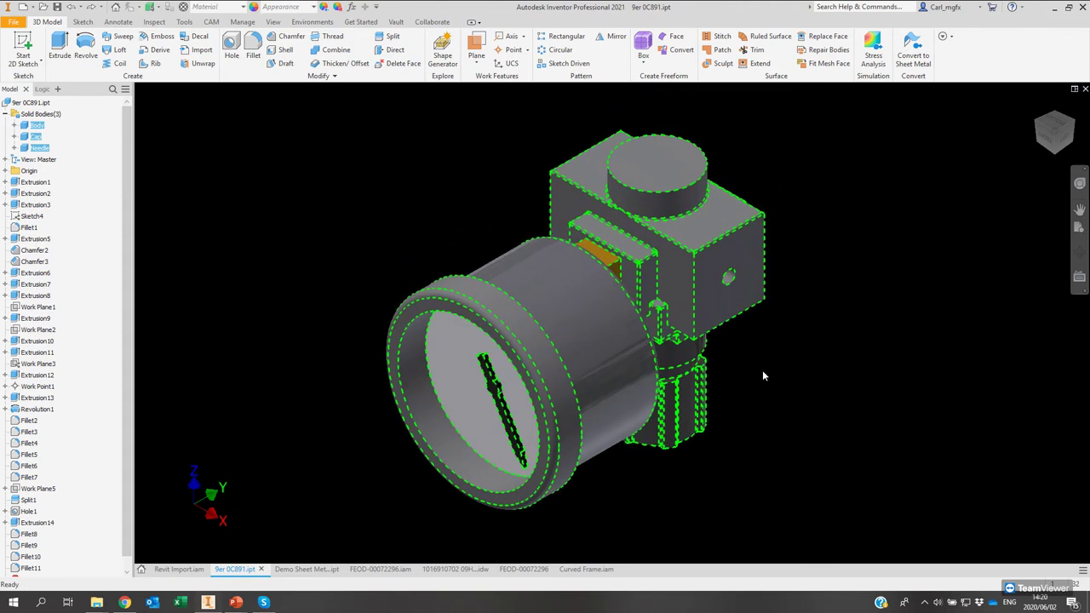
scroll(763, 379, down, 3)
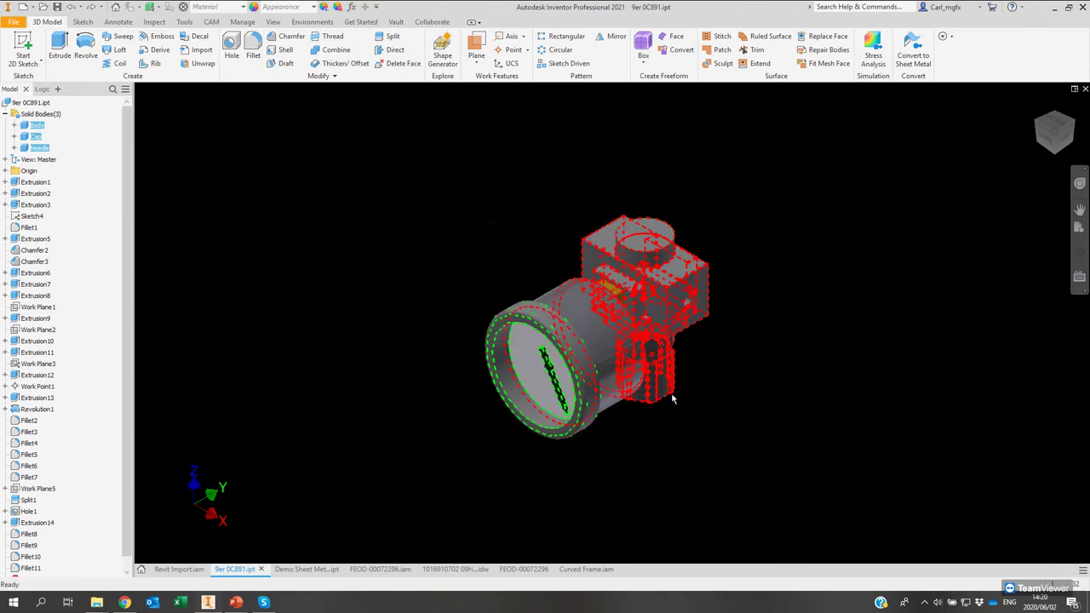
click(650, 458)
click(558, 375)
ctrl+click(590, 355)
key(Escape)
key(F2)
drag(606, 372, 532, 378)
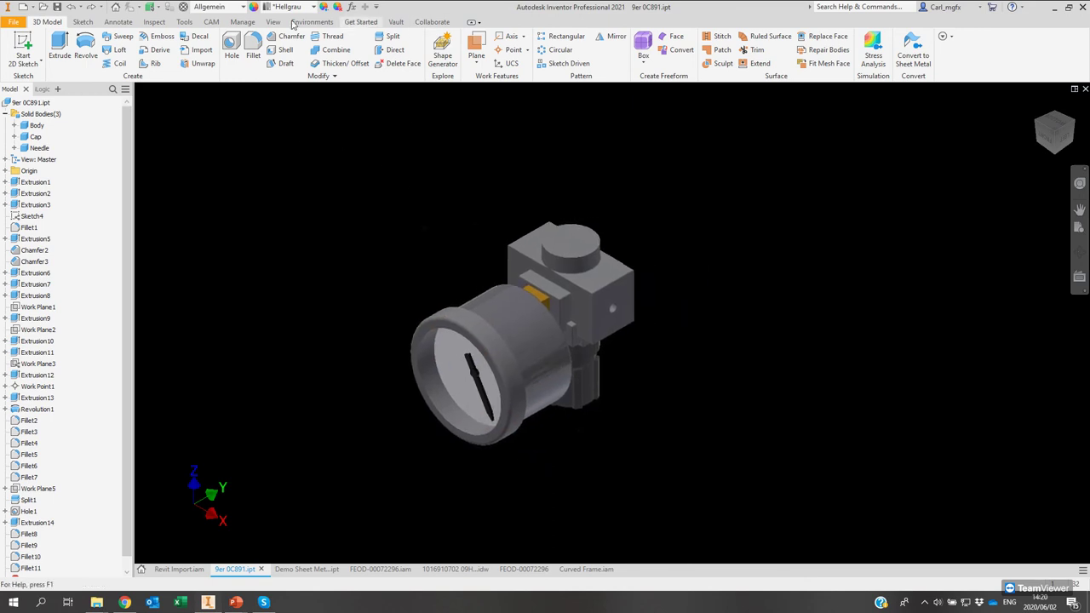
Start a Leader Text on the gauge face and try Toggle Alignment and work-plane options.
click(117, 21)
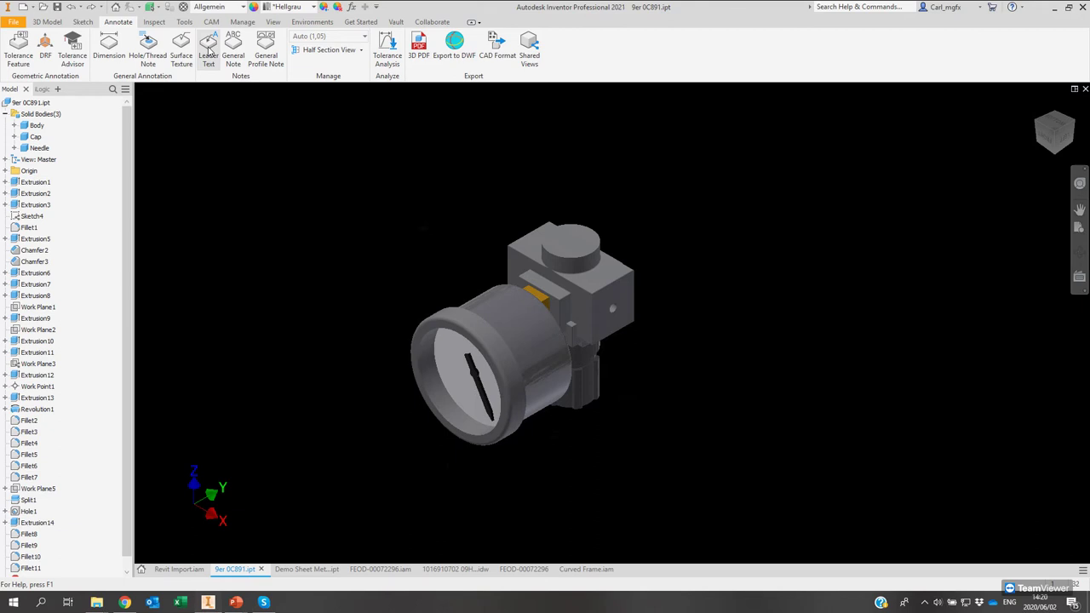
click(208, 53)
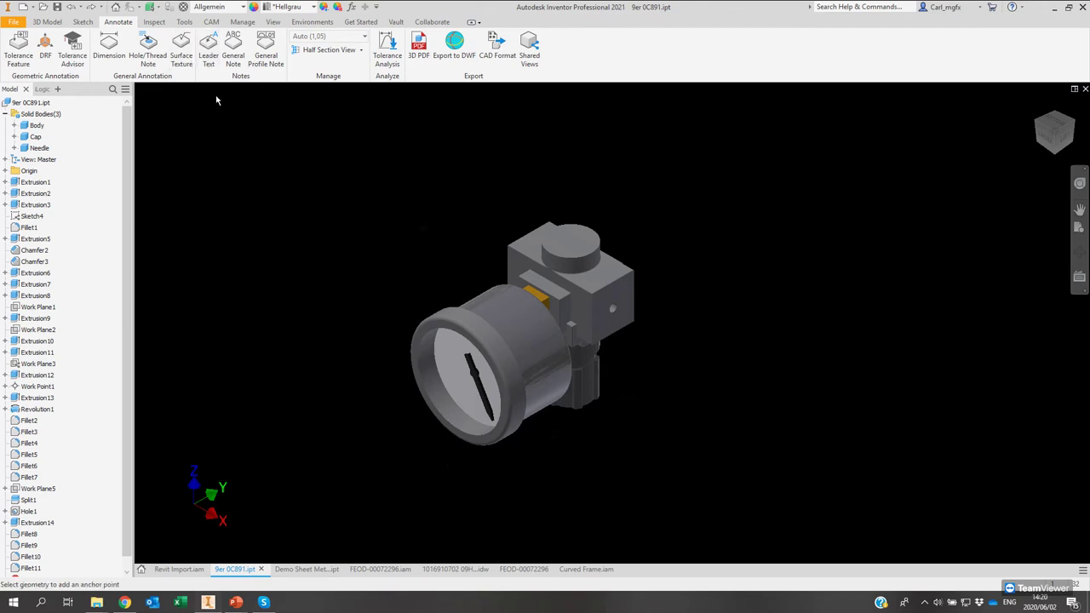
click(452, 371)
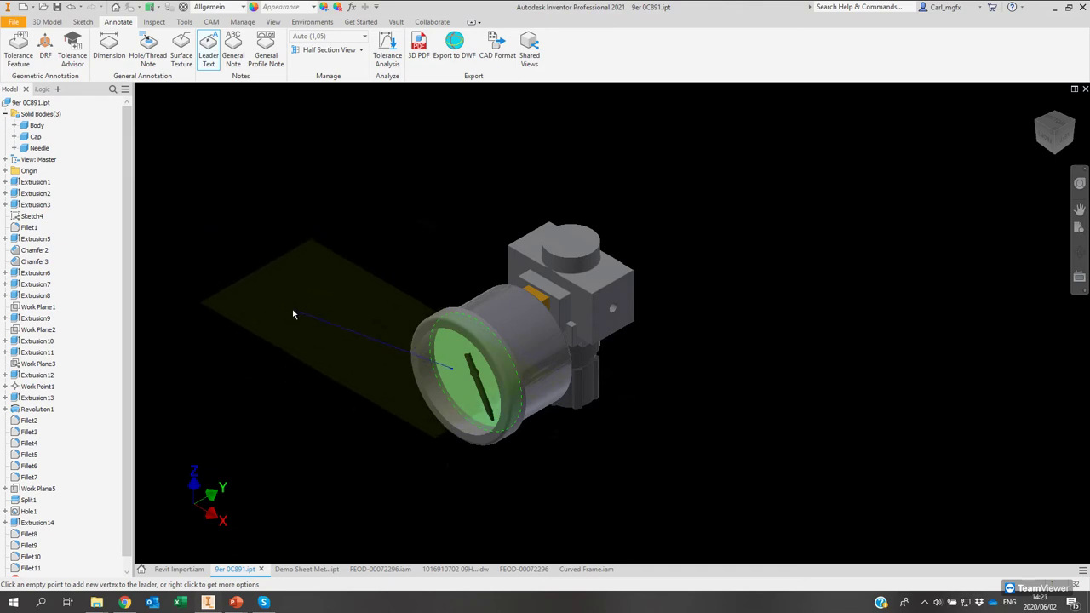
right_click(289, 311)
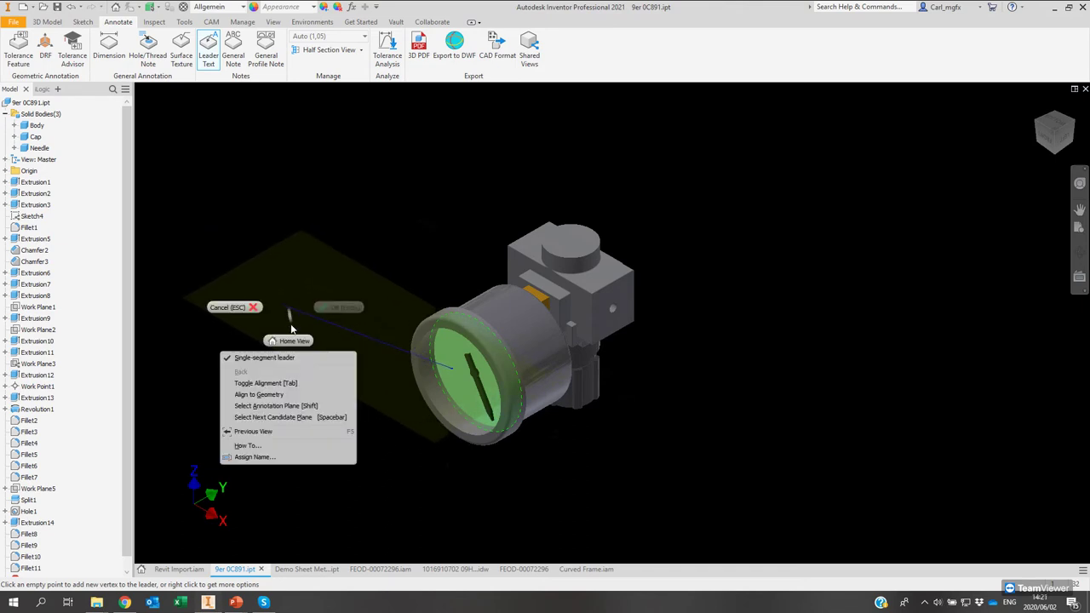
click(301, 384)
right_click(292, 330)
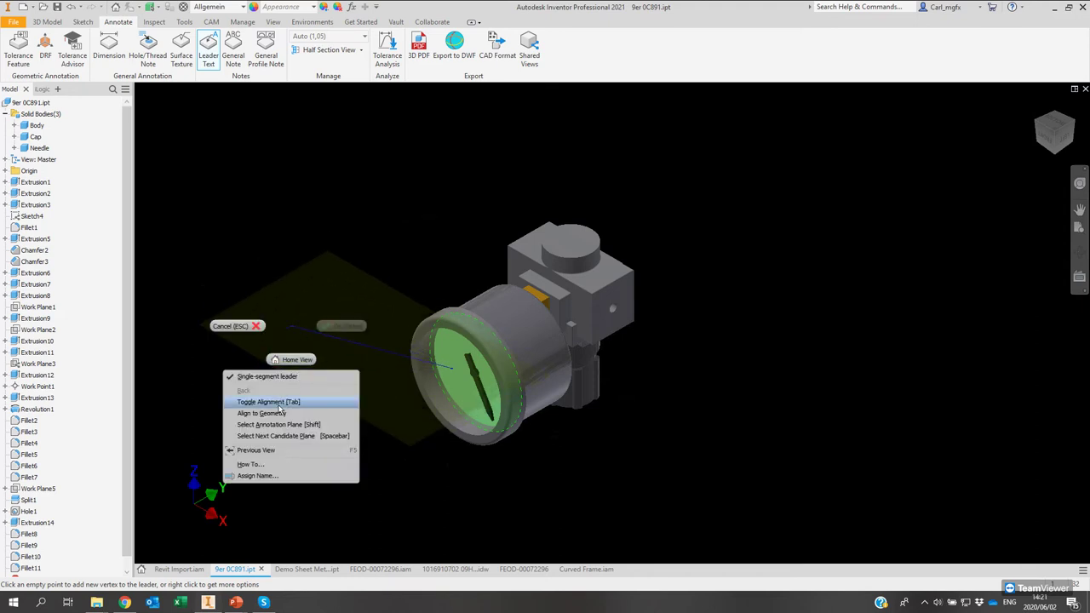
click(278, 402)
right_click(292, 351)
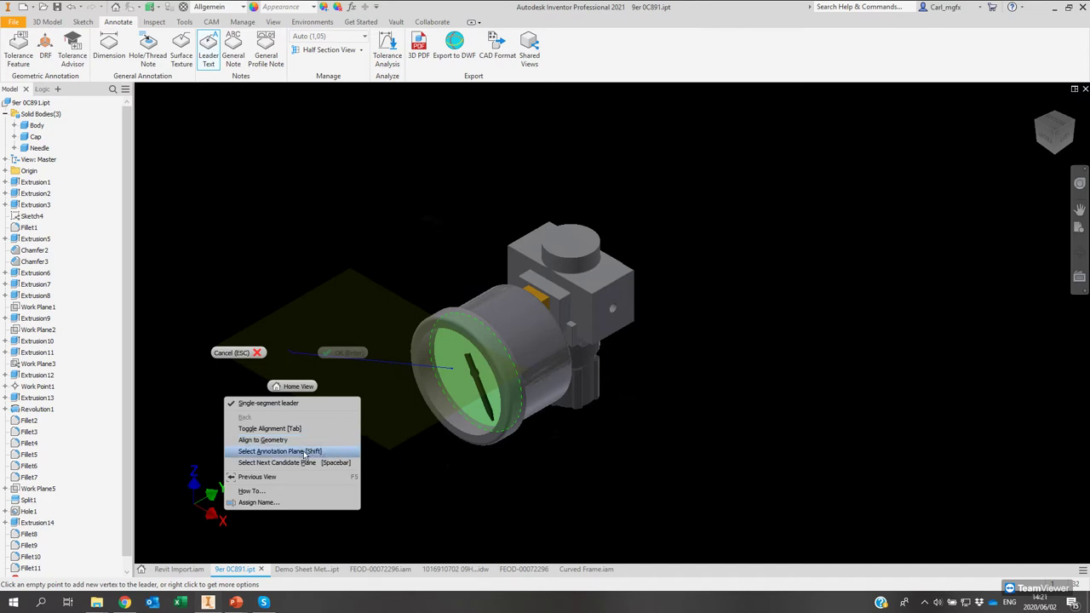
click(304, 452)
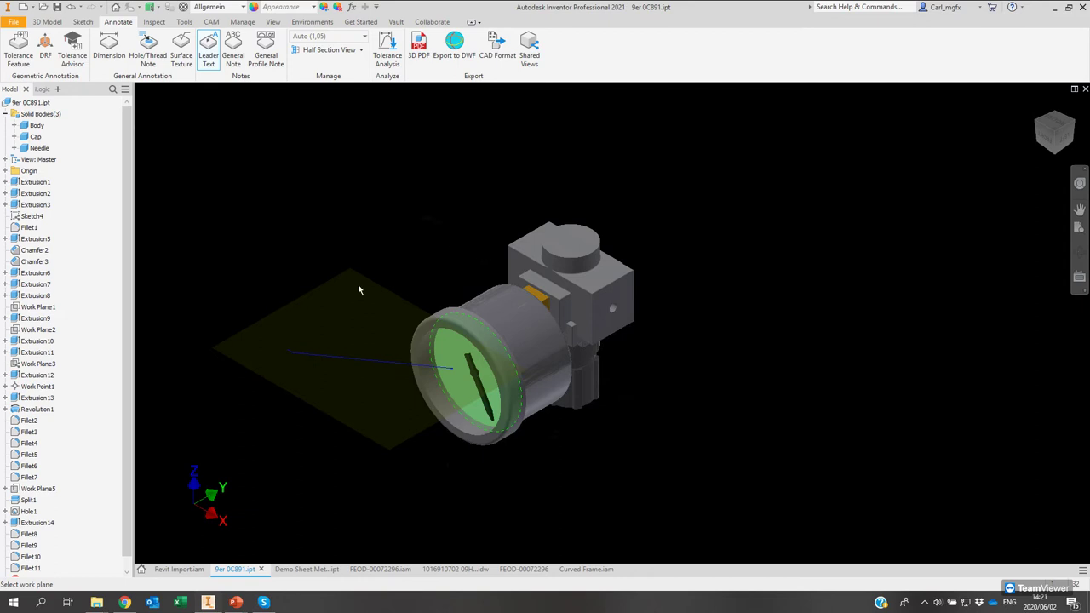
Cancel and restart the Leader Text, anchoring it on the gauge face again.
key(Escape)
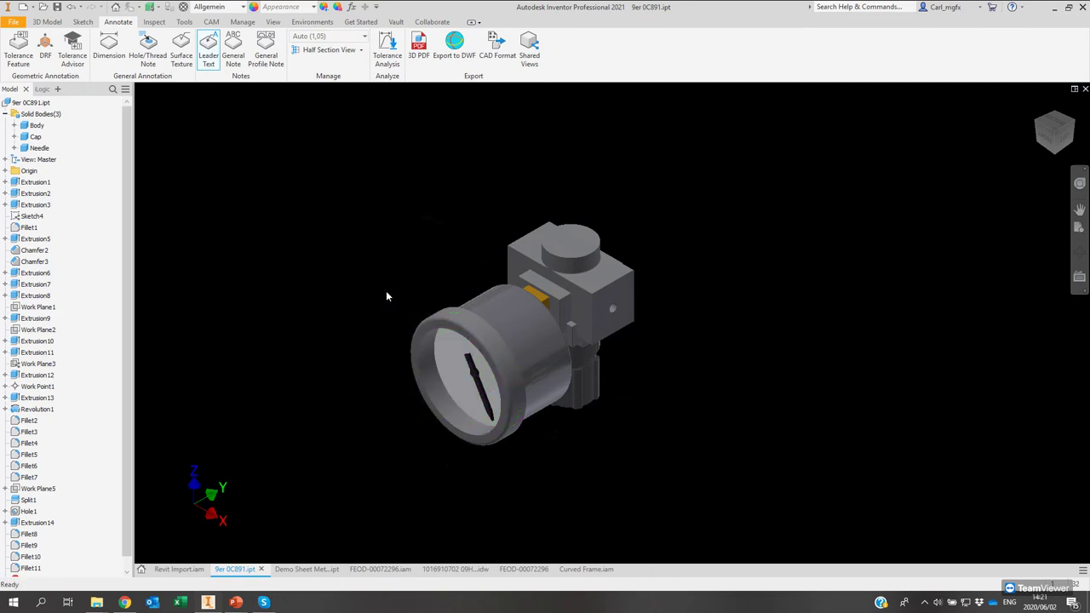
click(207, 45)
click(454, 351)
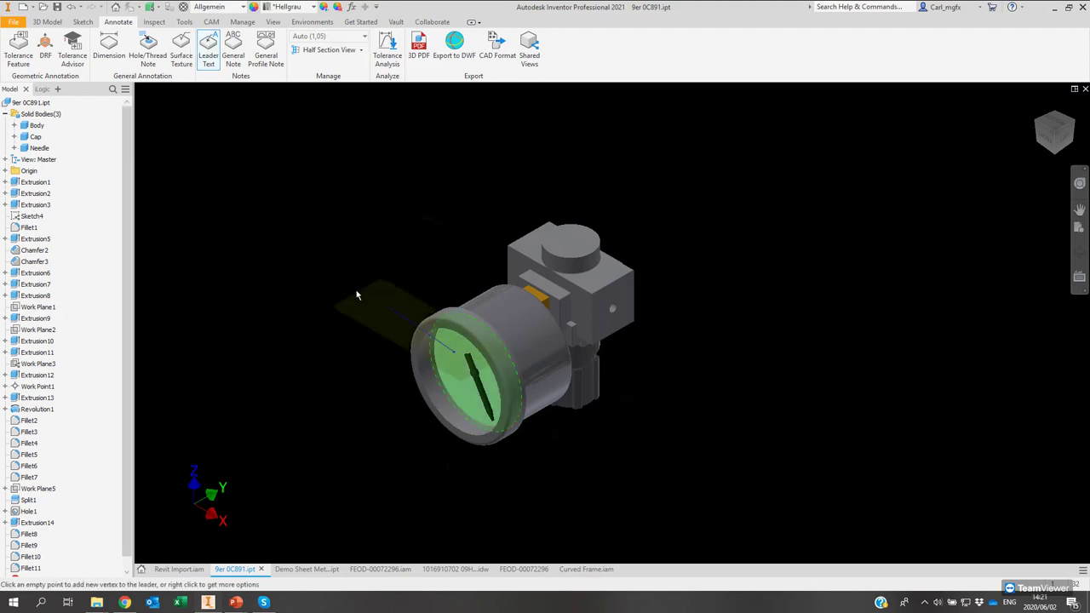
End the leader to the left of the gauge and browse the Format Text parameter lists.
click(309, 298)
key(Return)
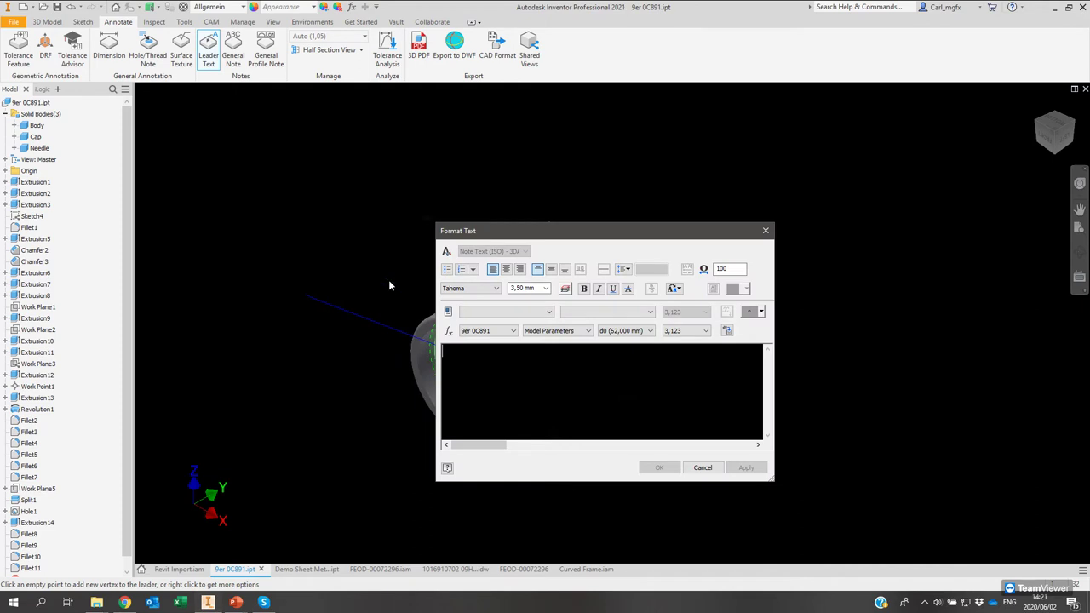
drag(502, 243, 538, 178)
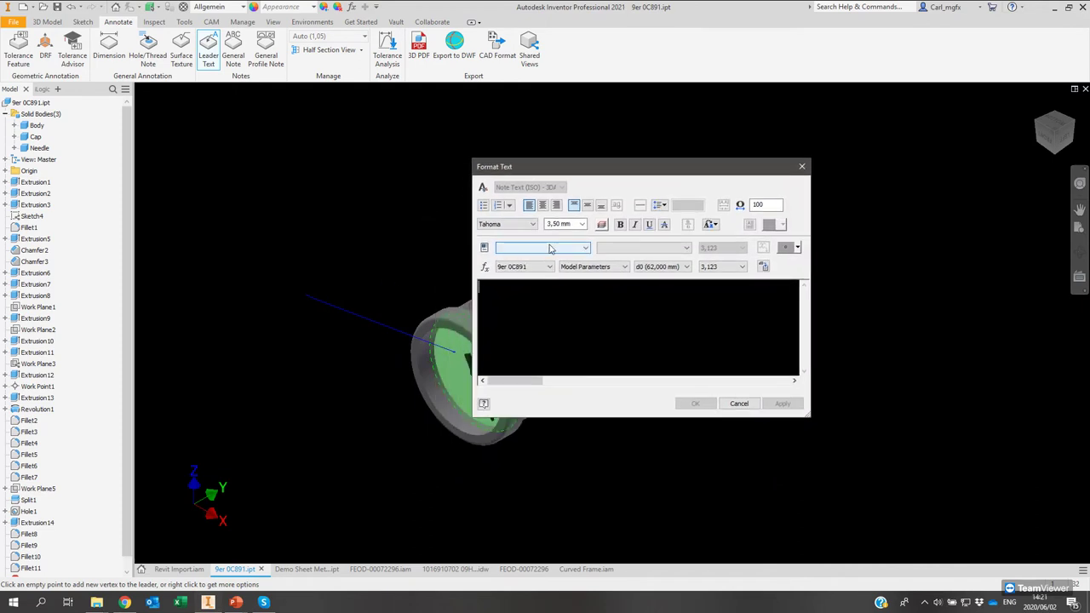
click(528, 267)
click(521, 274)
click(534, 266)
click(521, 274)
click(624, 267)
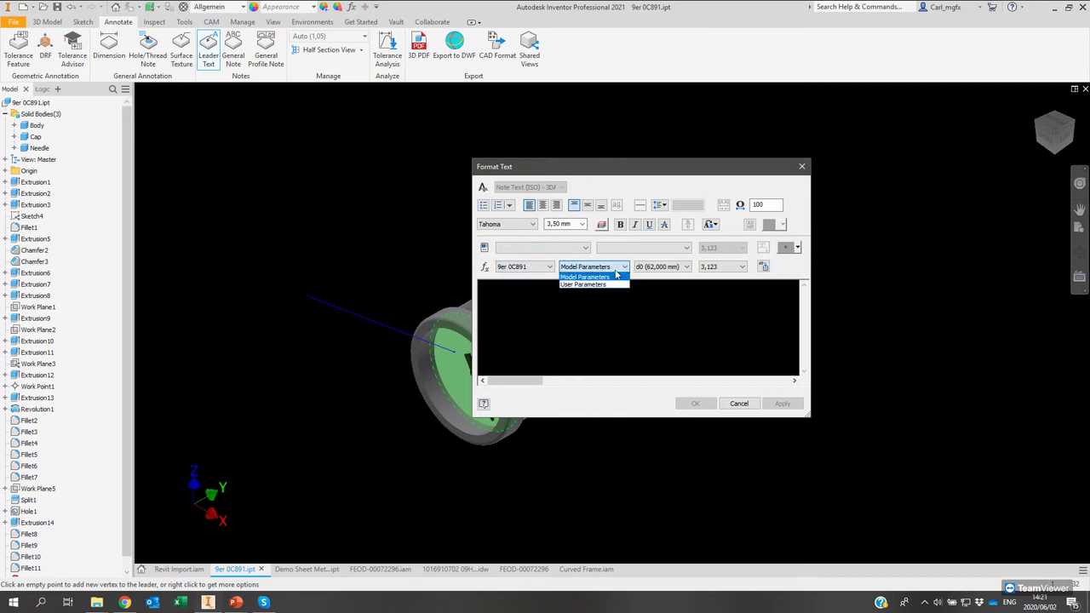
click(606, 276)
Insert the Face_Colour property from Custom Properties - Model as the note text and confirm.
click(524, 248)
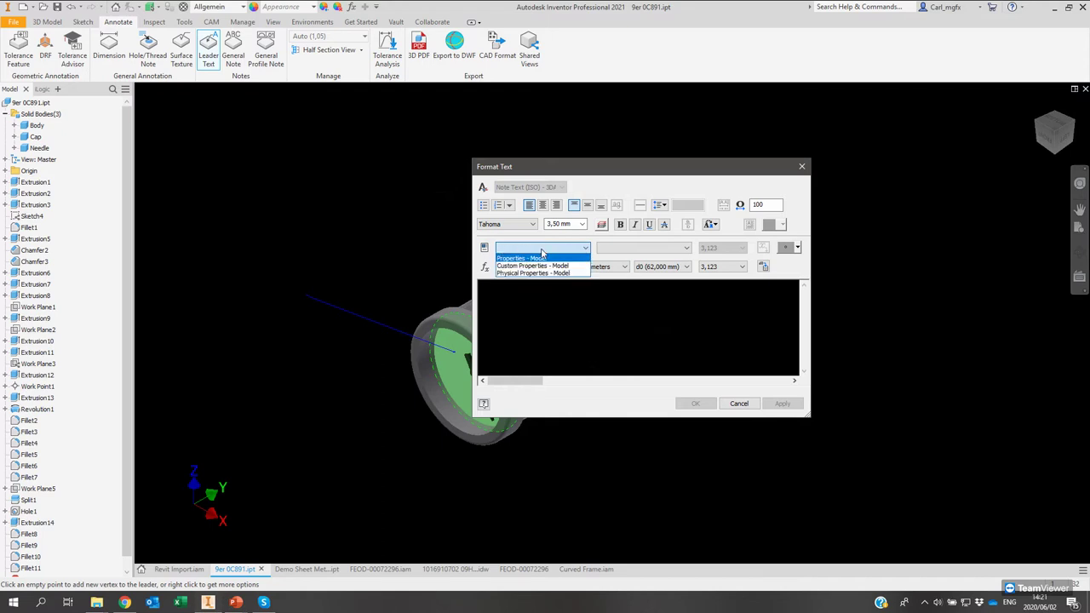
click(545, 265)
click(618, 250)
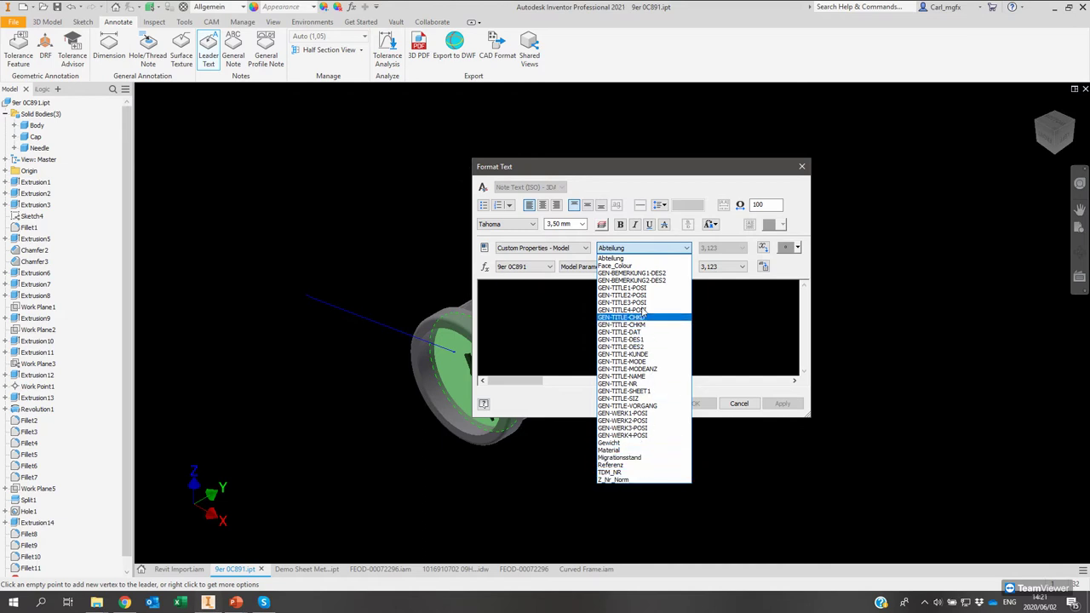
click(611, 265)
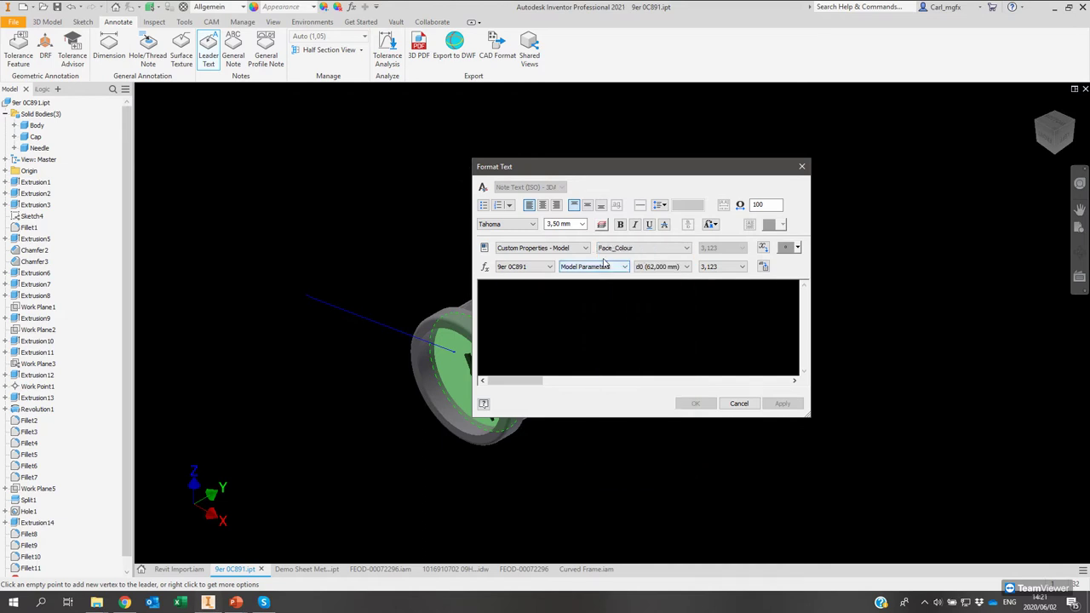
click(763, 248)
click(691, 404)
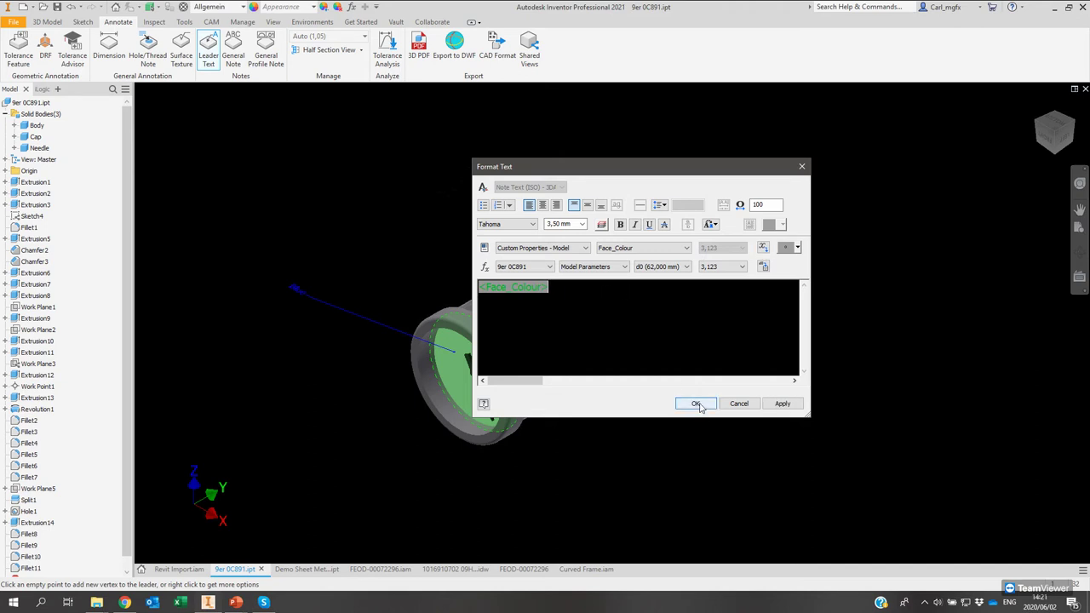
Zoom in to check the note reads 'Blue', zoom back out, then open the File menu.
scroll(289, 294, up, 6)
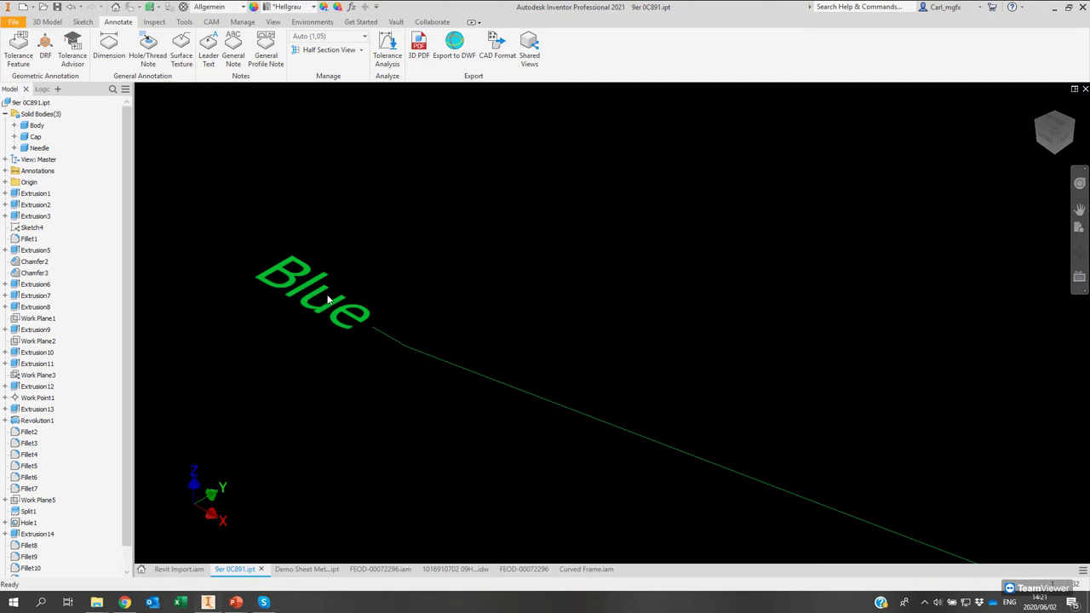
scroll(329, 298, down, 5)
scroll(333, 298, up, 5)
scroll(351, 300, down, 5)
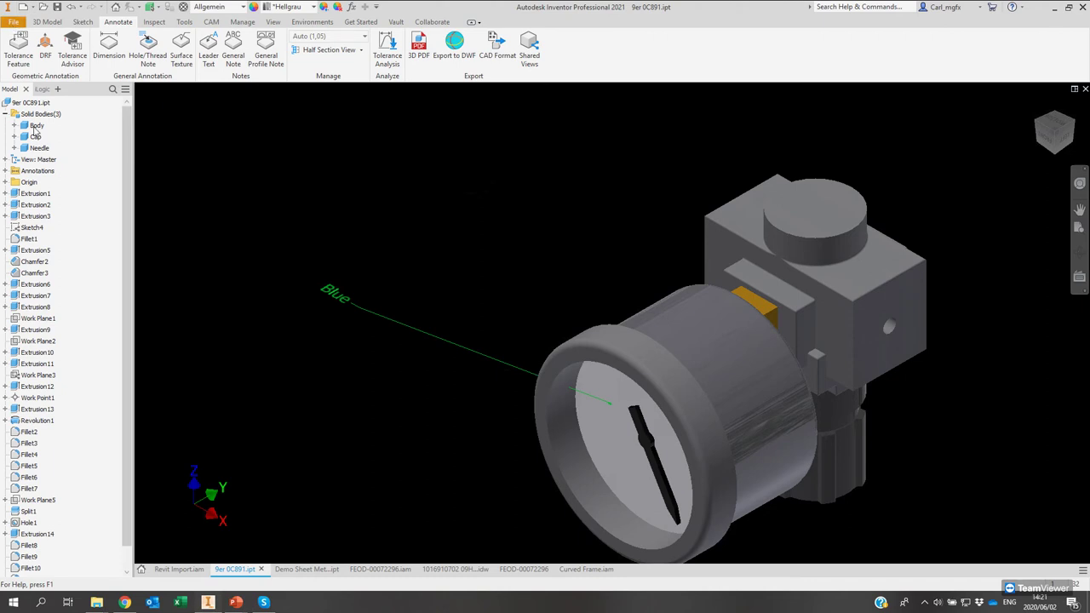
click(14, 24)
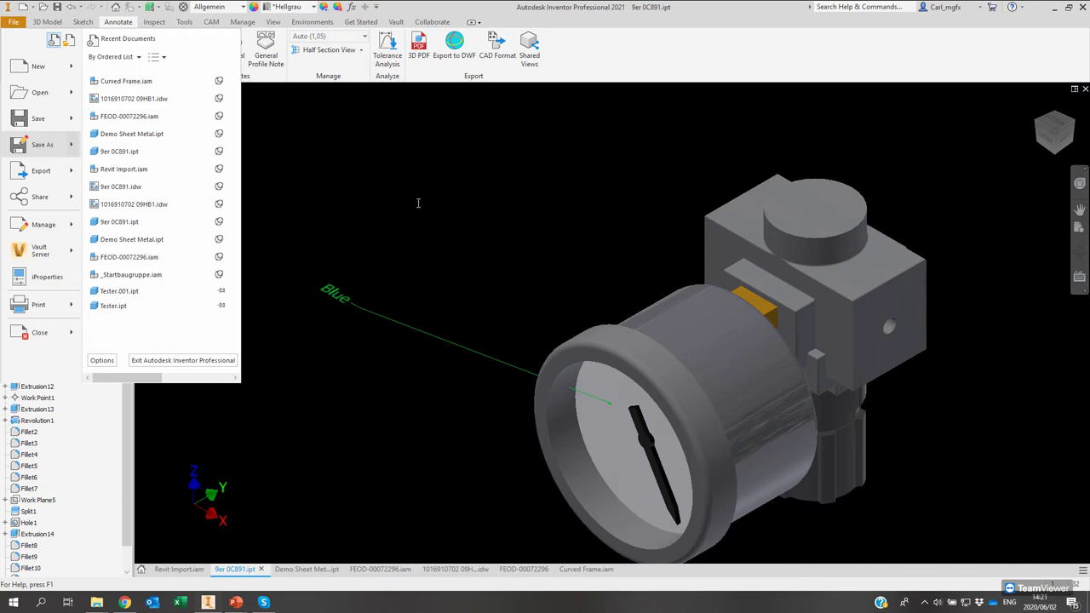
Set the Face_Colour custom iProperty value to Green, apply it, and close iProperties.
text(iGreen)
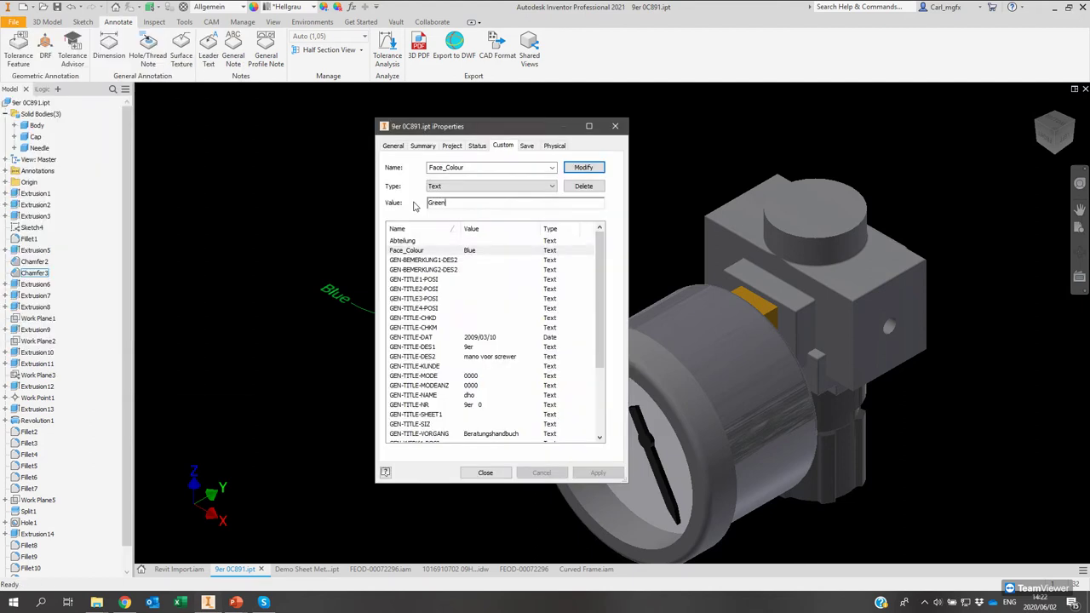
click(584, 167)
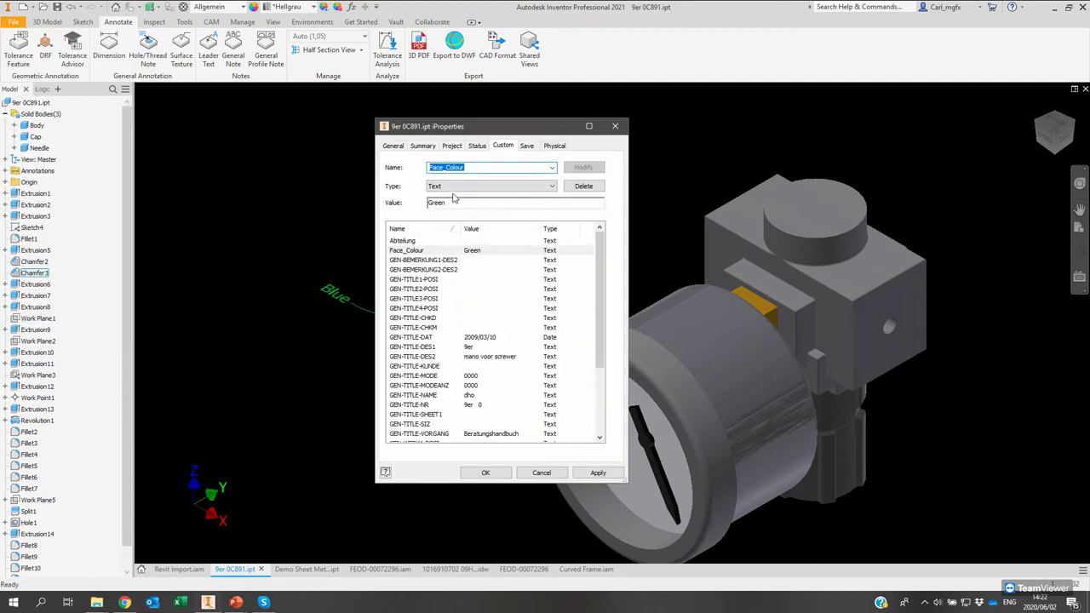
click(494, 475)
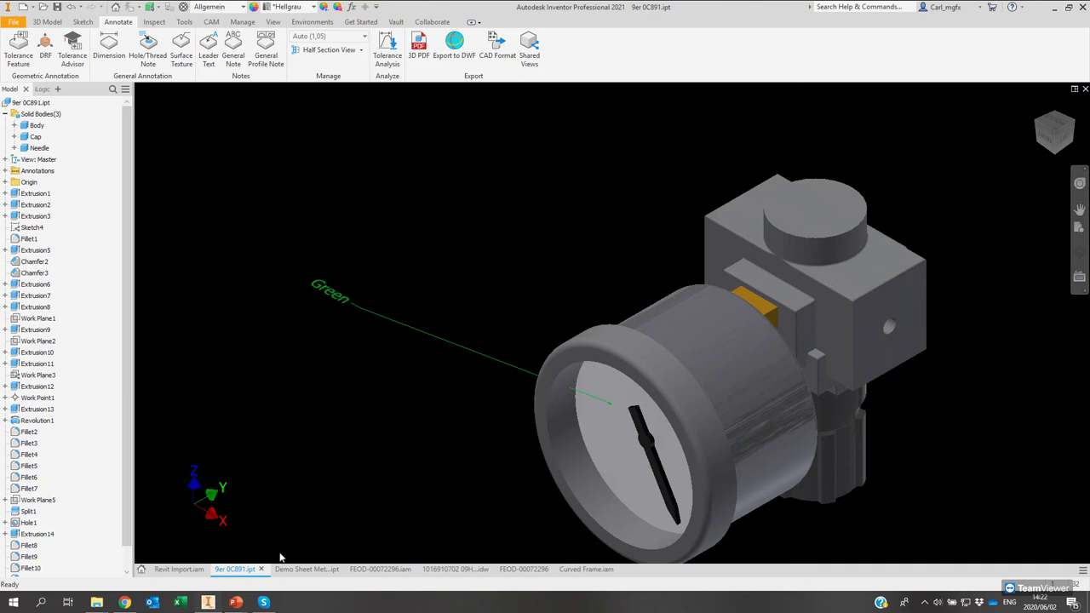
scroll(528, 407, up, 3)
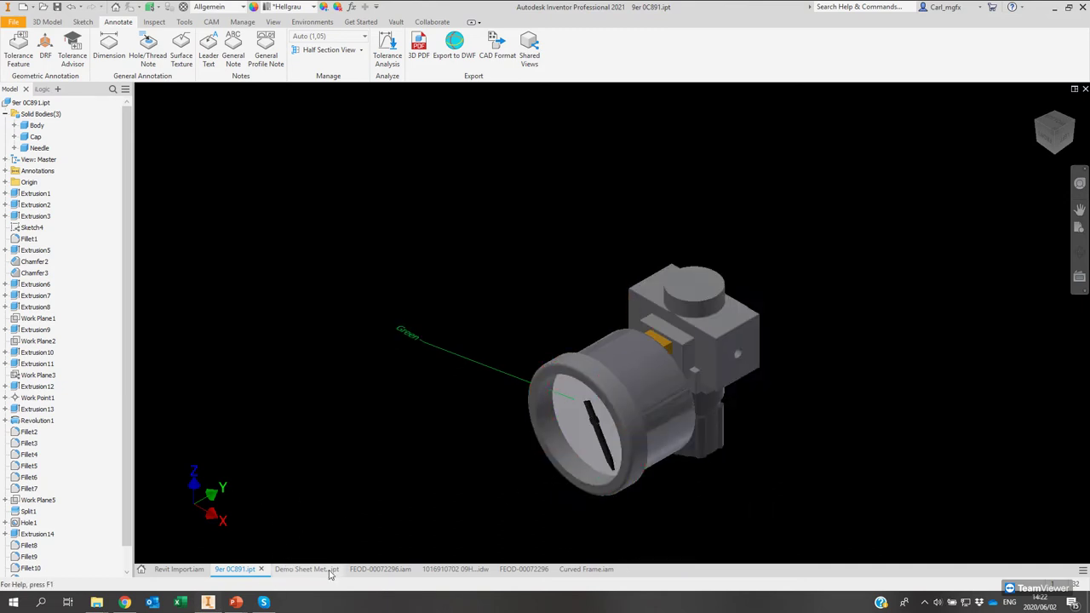
Switch to Demo Sheet Metal.ipt and view its profile from the FRONT, zoomed in.
click(302, 570)
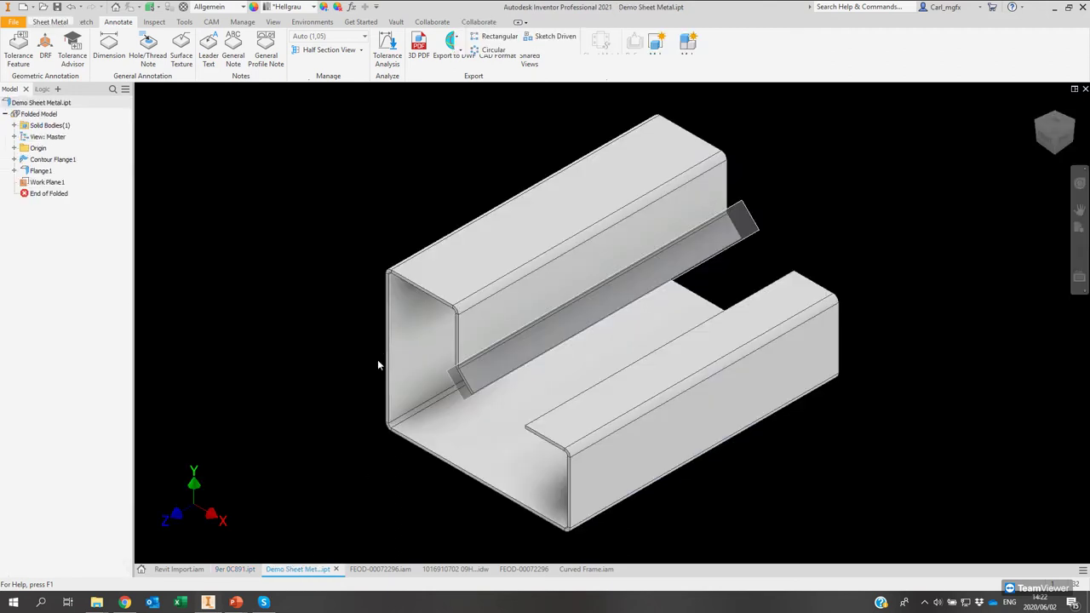
shift+middle_drag(706, 280, 793, 250)
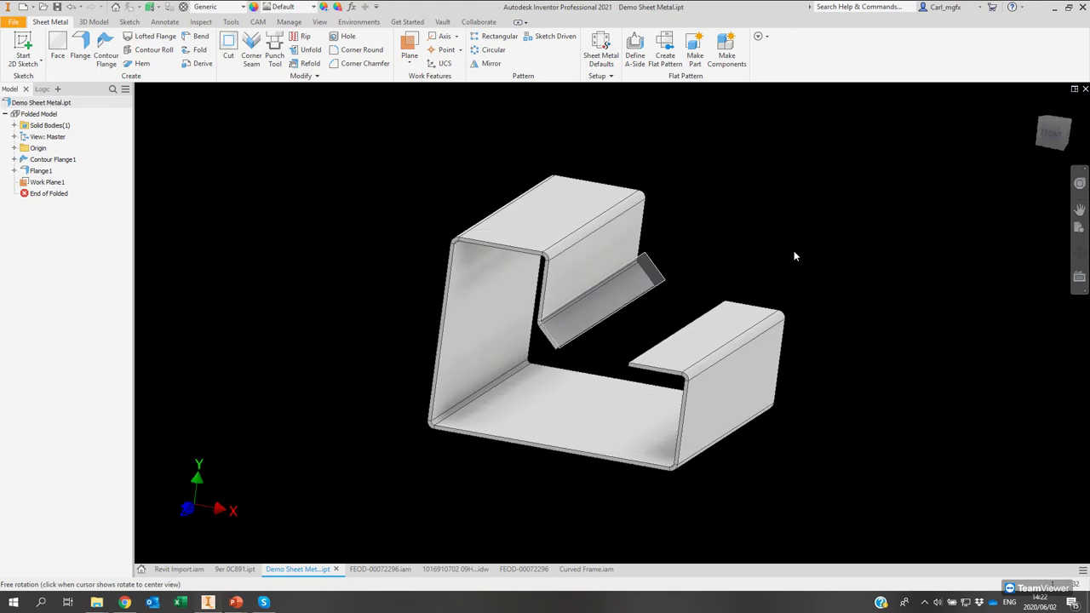
click(1052, 134)
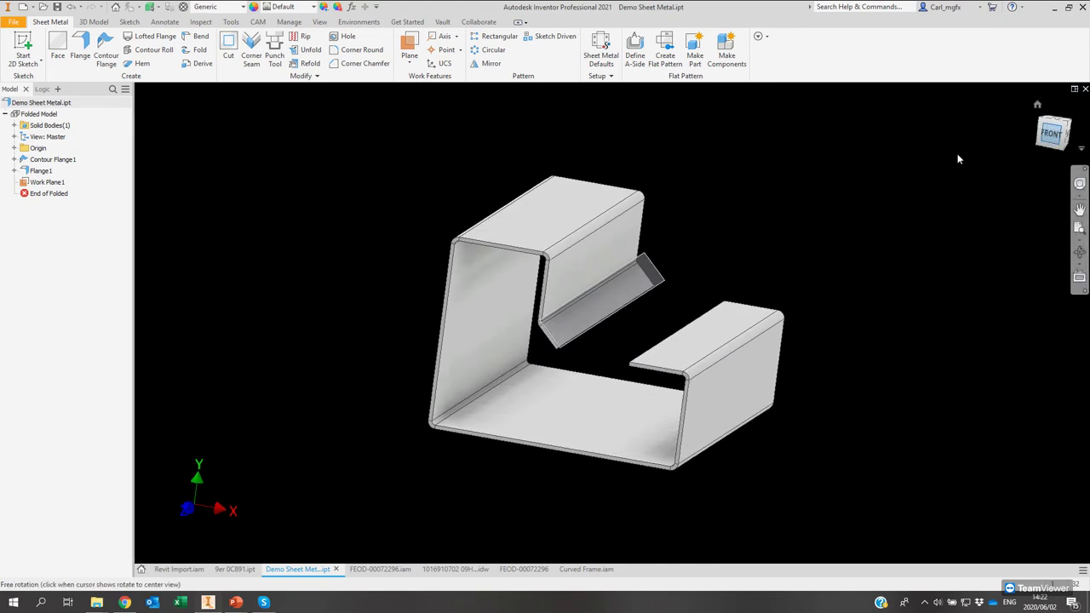
key(F6)
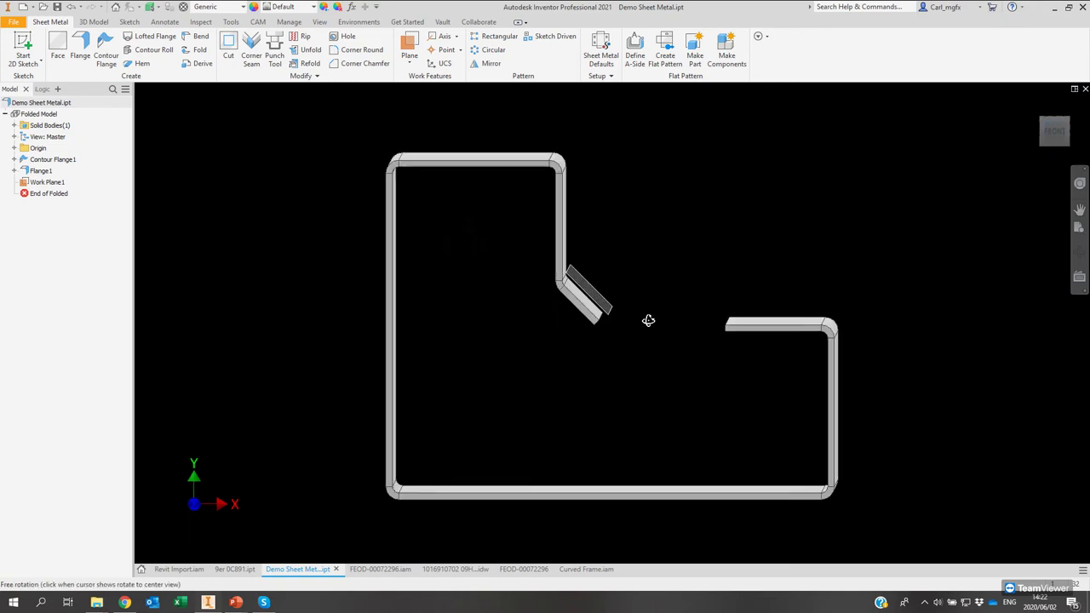
middle_drag(636, 329, 587, 300)
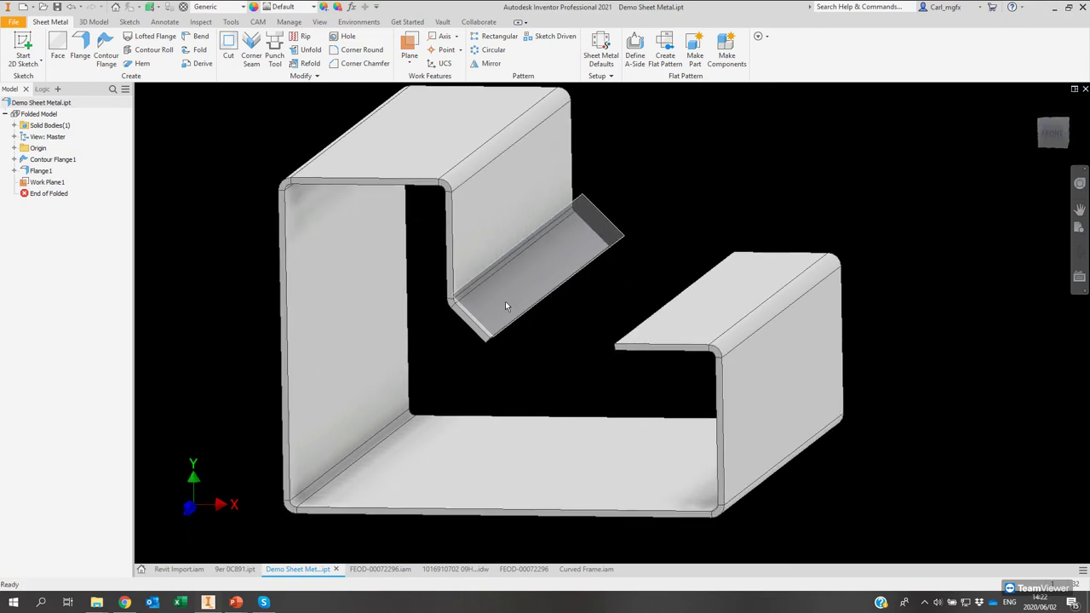
click(1052, 135)
scroll(657, 320, up, 5)
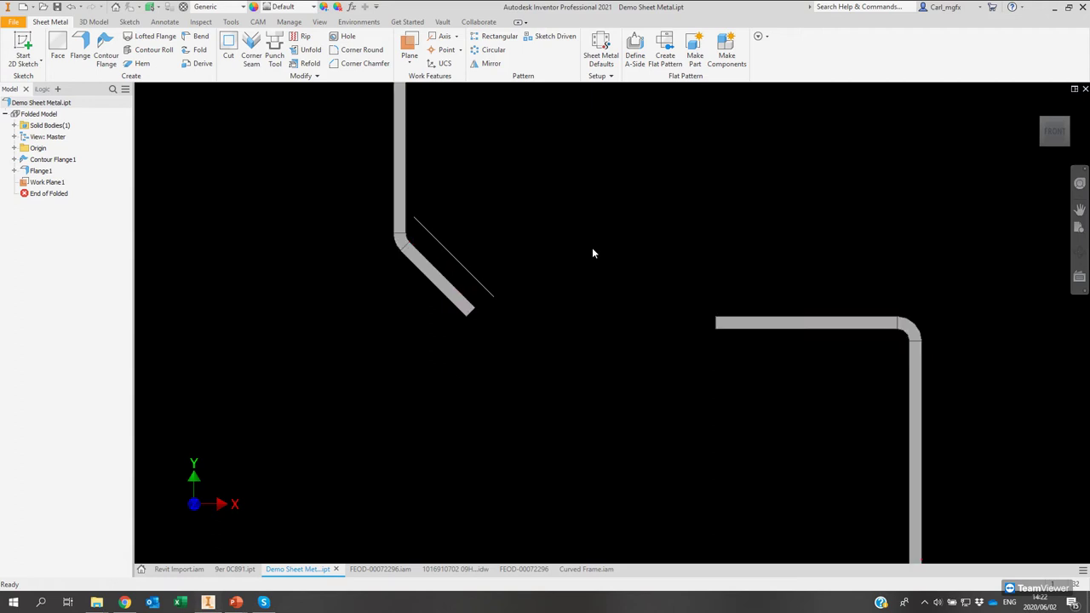
Start a Flange and select the part's edge for it, viewed from the front.
click(83, 52)
shift+middle_drag(557, 244, 596, 264)
click(705, 330)
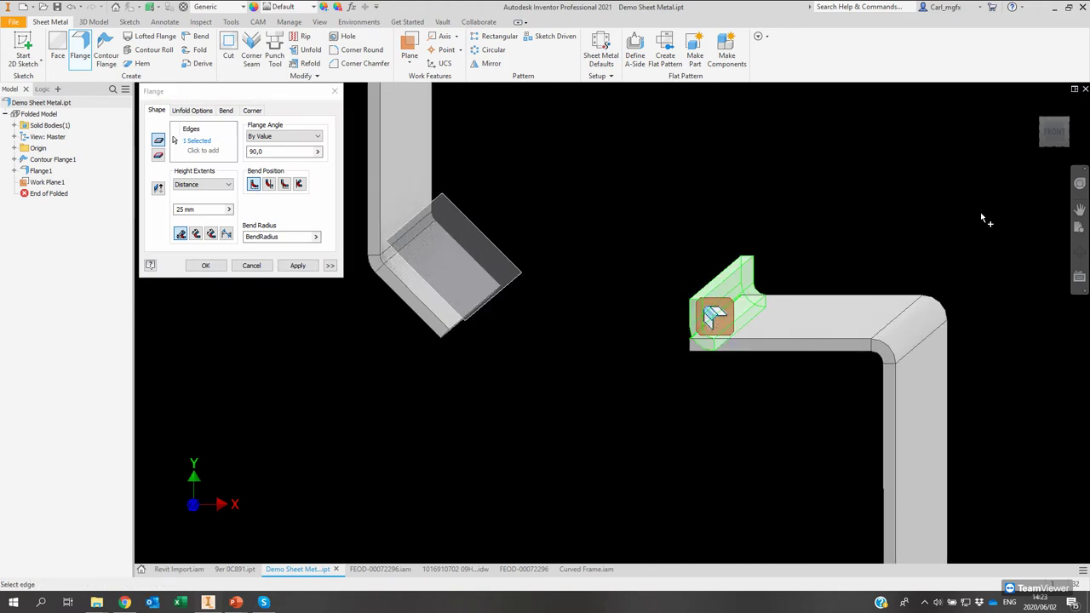
click(1054, 133)
scroll(653, 348, up, 5)
middle_drag(711, 359, 776, 357)
scroll(937, 379, down, 3)
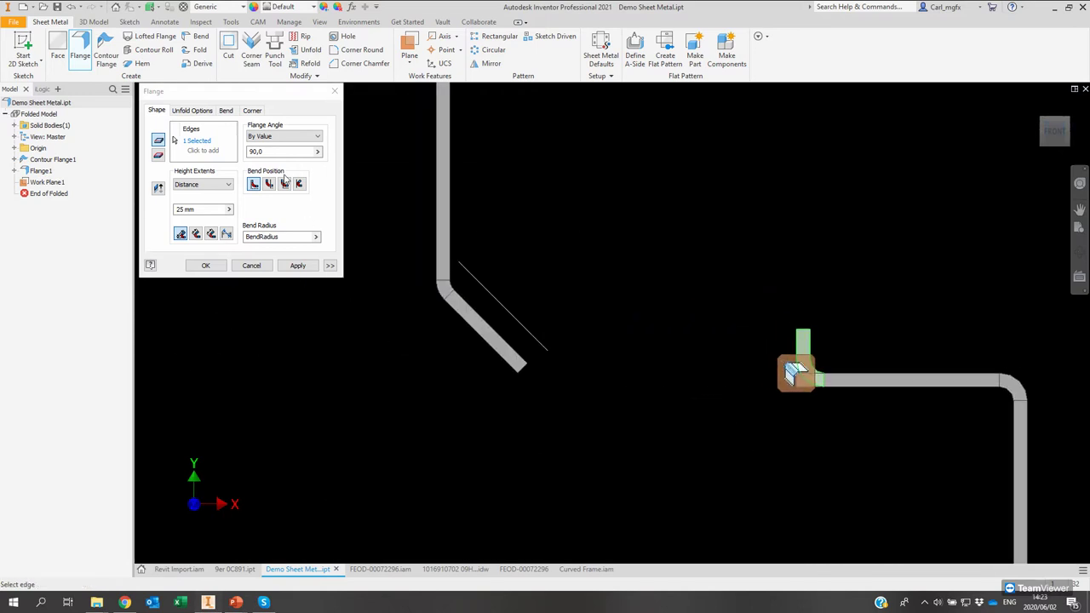
Set the flange angle By Reference to Work Plane1 and distance 60, then create it.
click(268, 151)
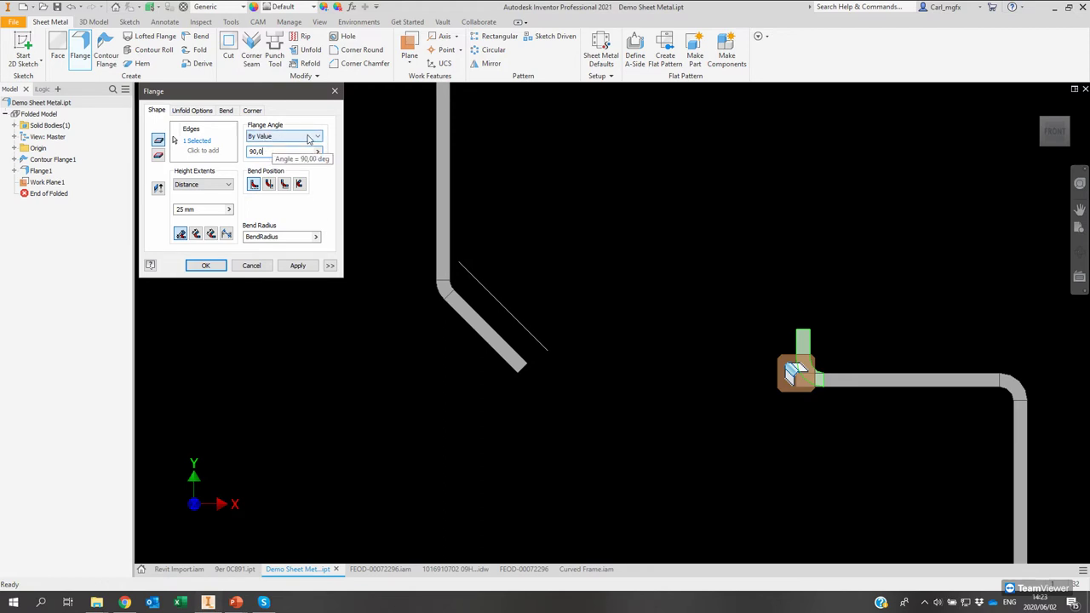
click(309, 139)
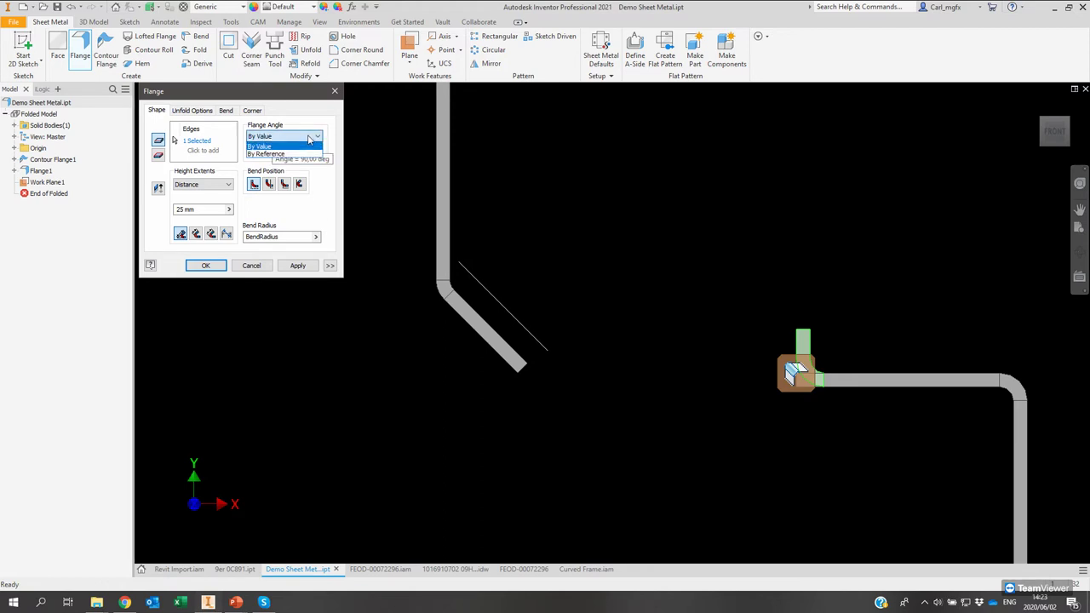
click(269, 154)
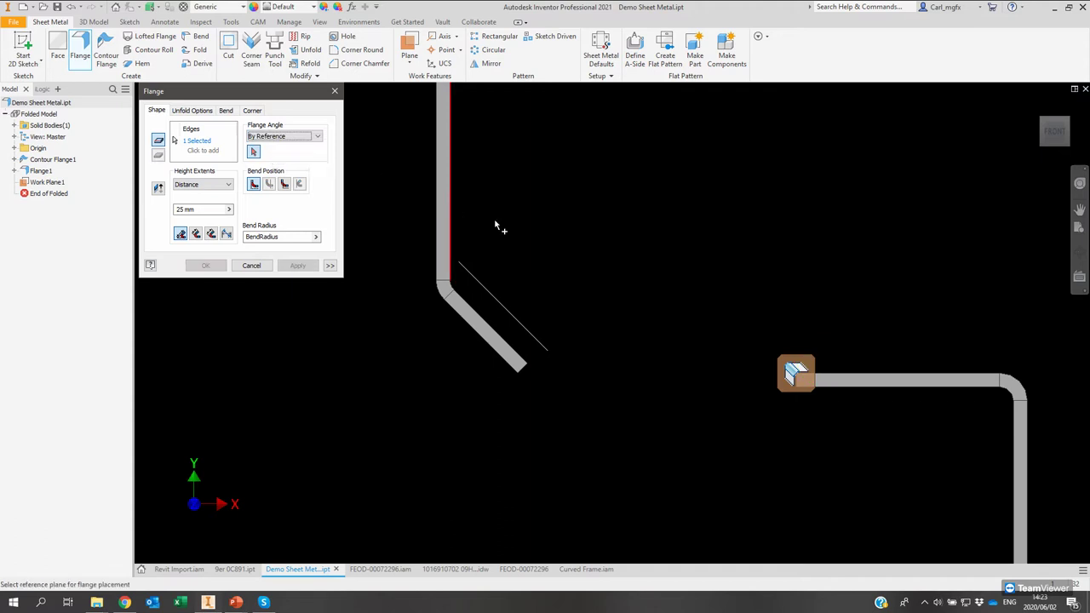
click(511, 316)
shift+middle_drag(705, 394, 721, 389)
scroll(791, 414, up, 3)
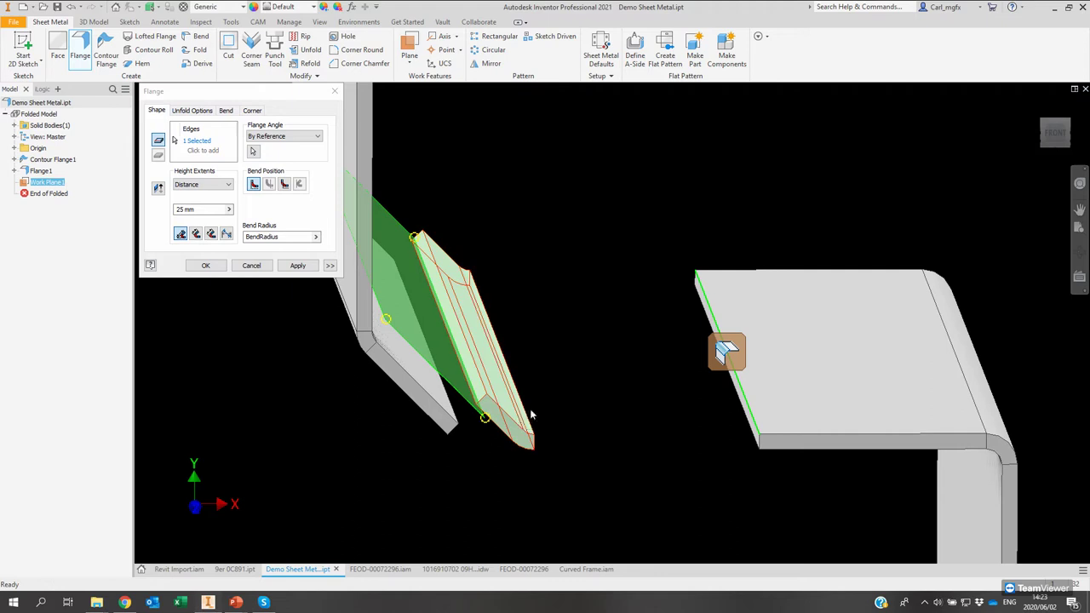
click(1054, 132)
scroll(610, 324, up, 5)
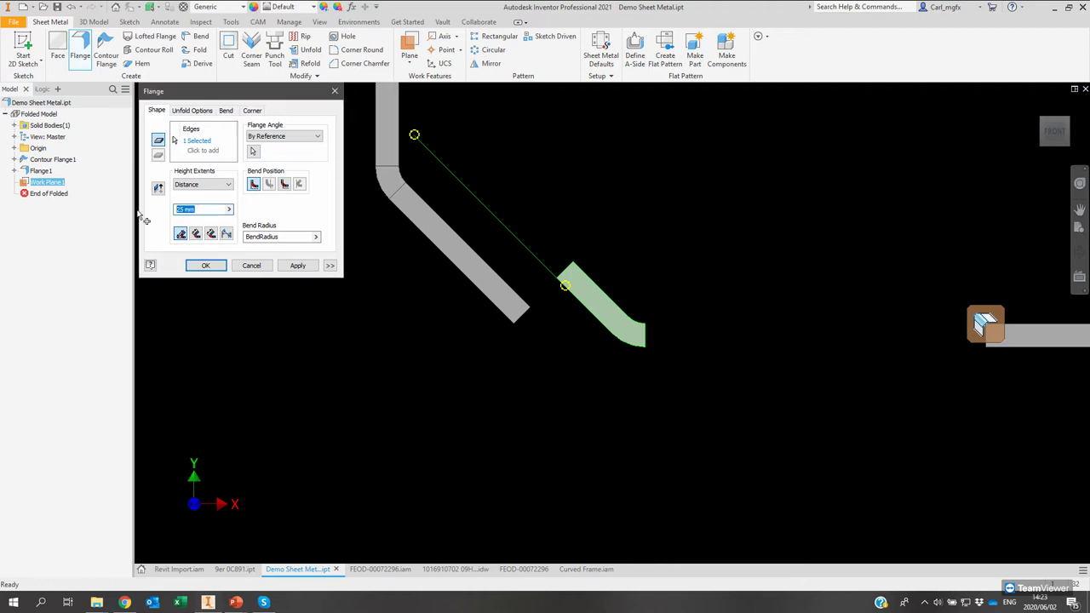
text(40)
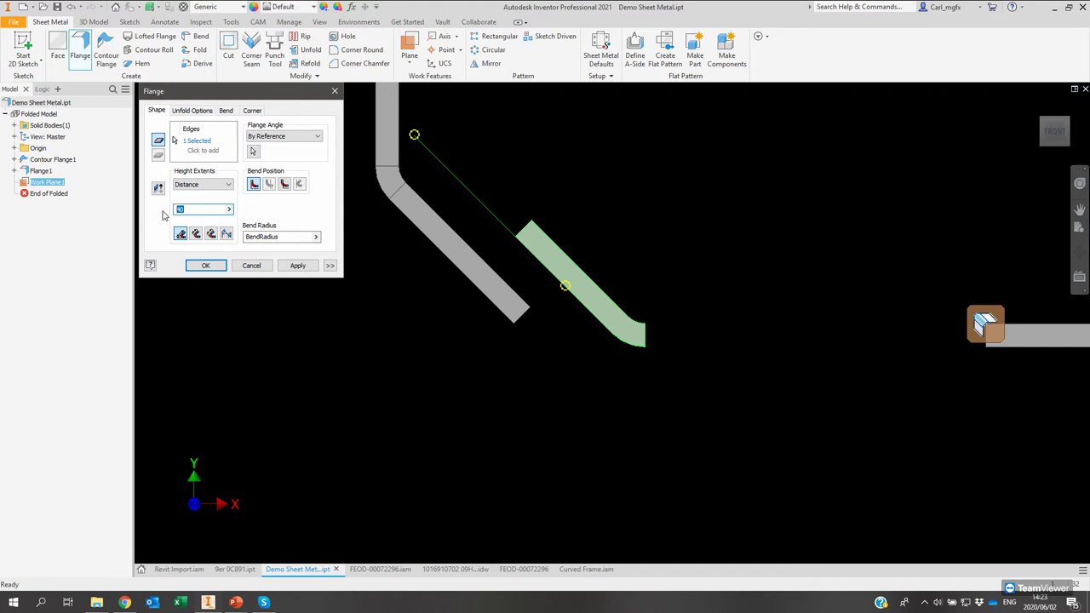
text(60)
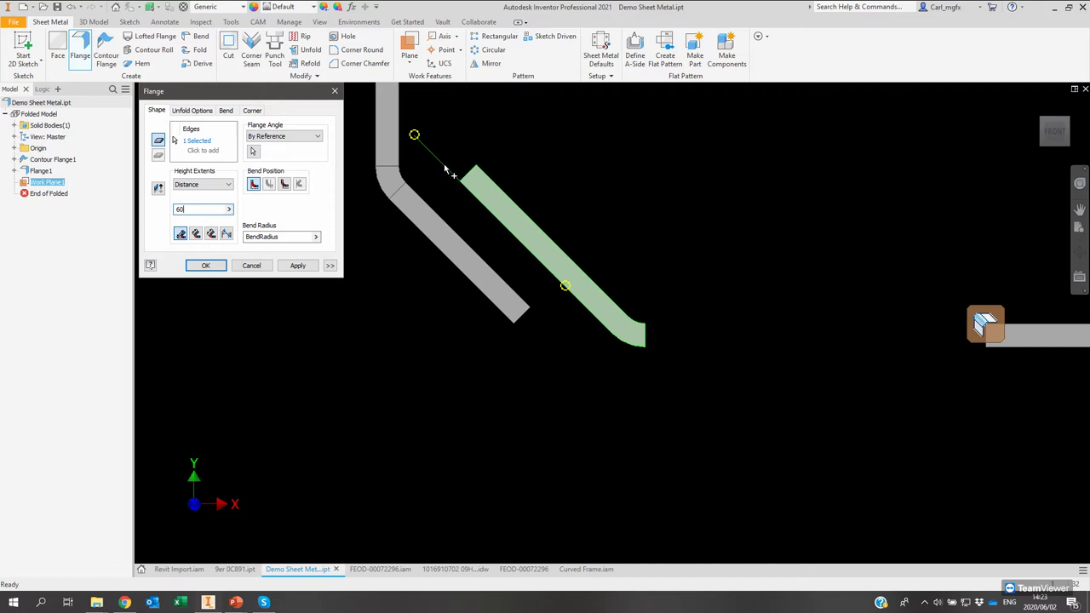
click(205, 266)
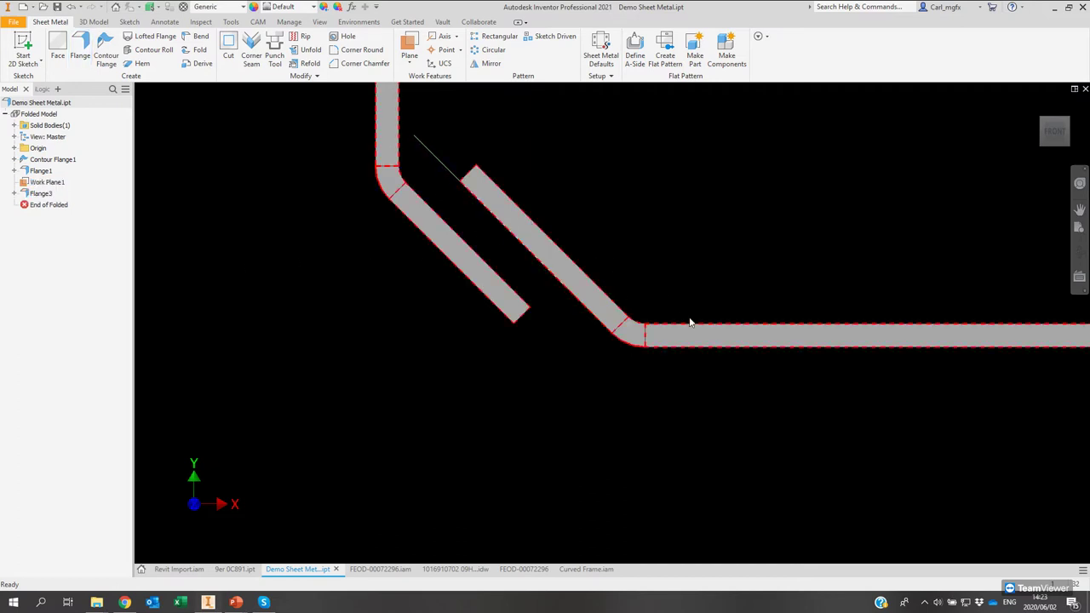
Orbit the flanged part into a 3-D view, then return to PowerPoint and advance a slide.
scroll(747, 292, down, 5)
shift+middle_drag(747, 294, 715, 315)
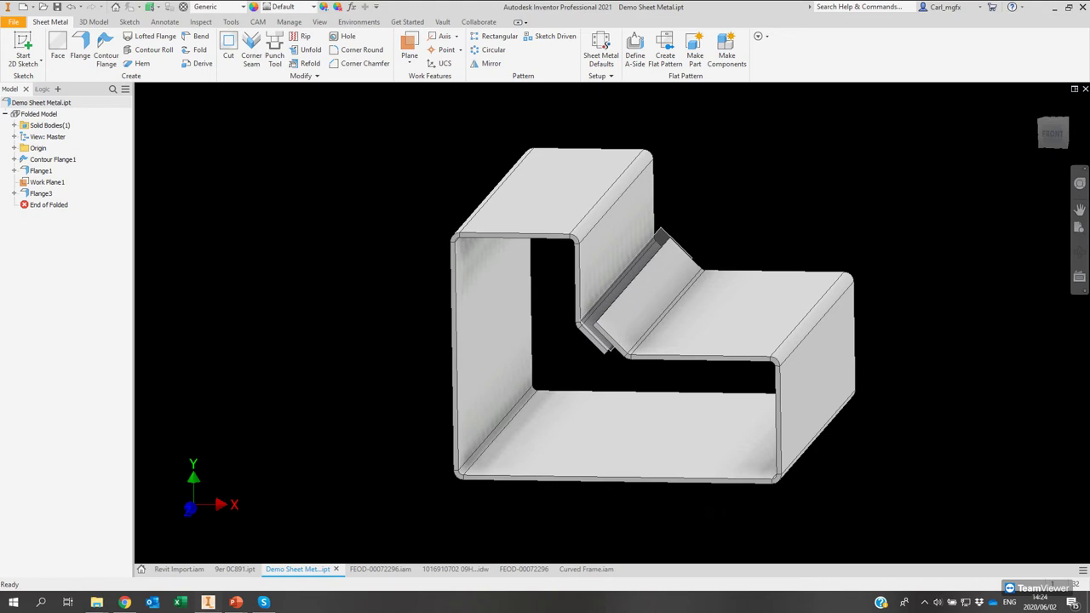
key(alt+Tab)
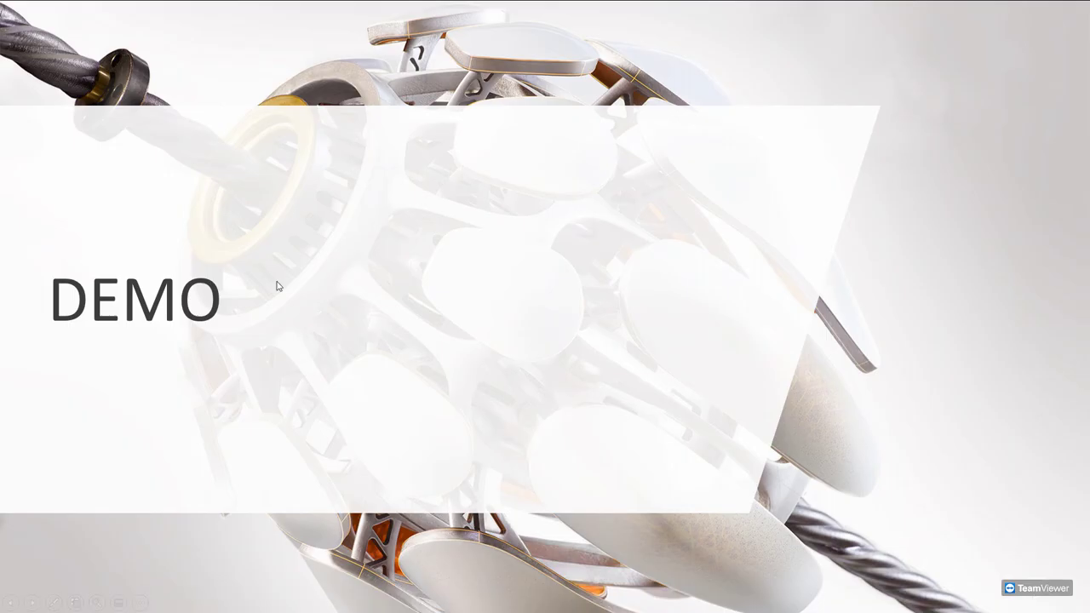
key(Right)
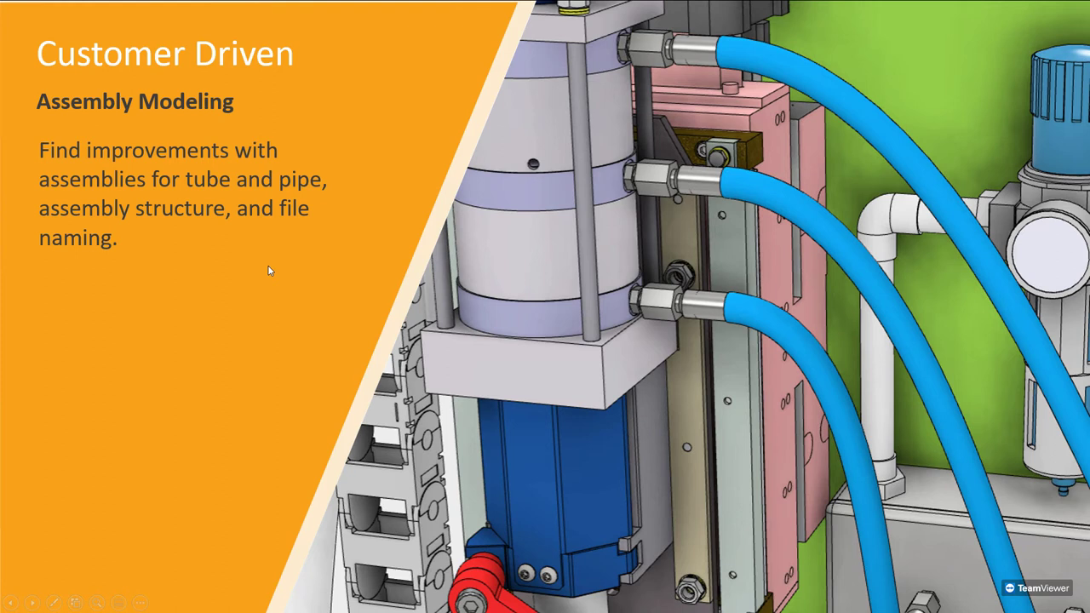
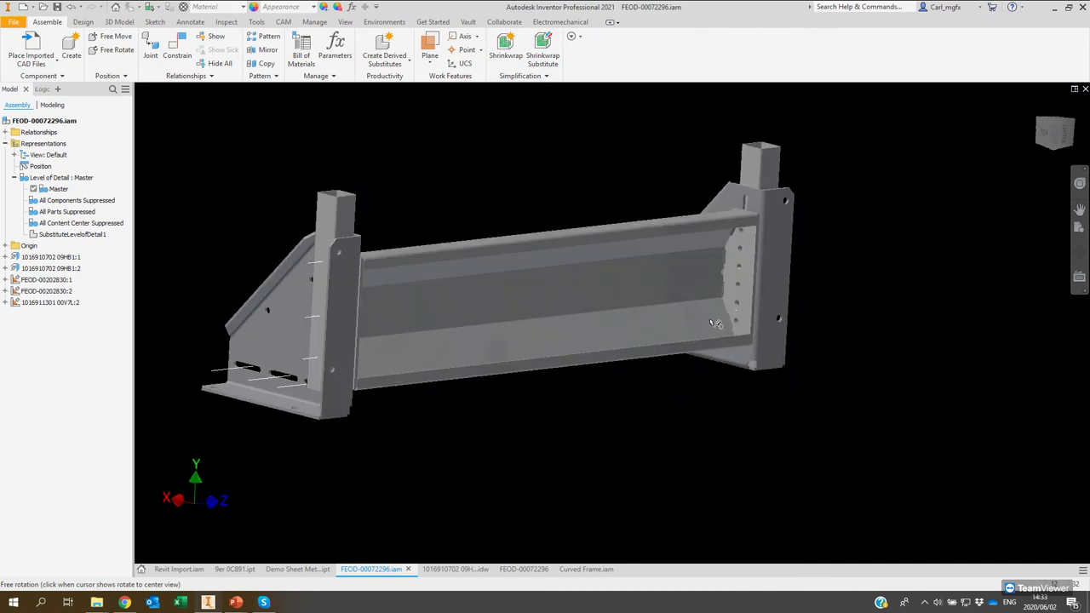
Zoom around the beam assembly with its end brackets, then open Application Options from Tools.
scroll(579, 369, up, 3)
scroll(545, 332, down, 3)
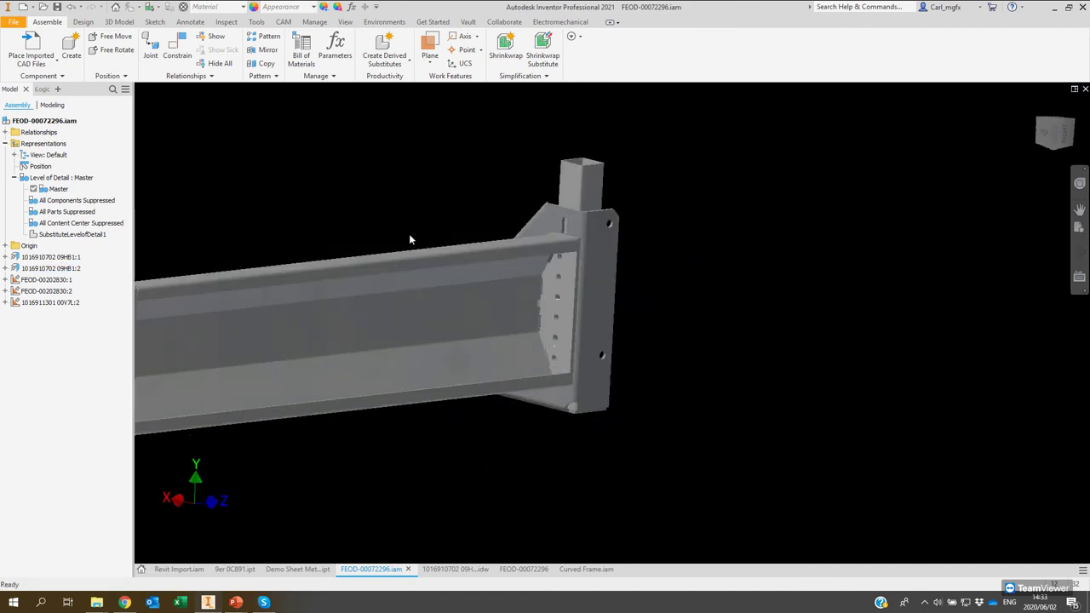
scroll(410, 238, down, 2)
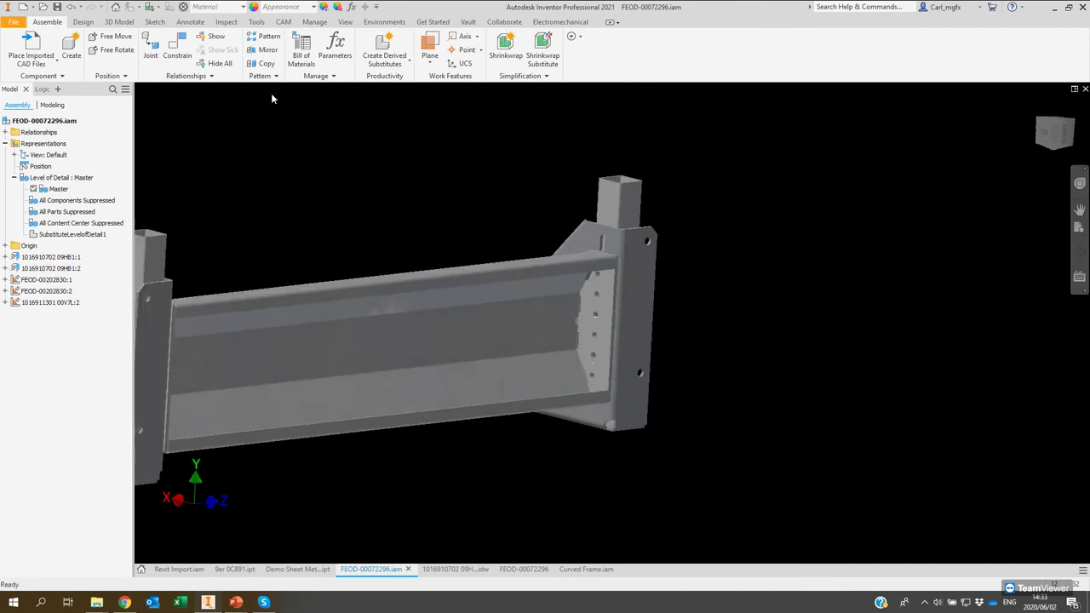
click(256, 22)
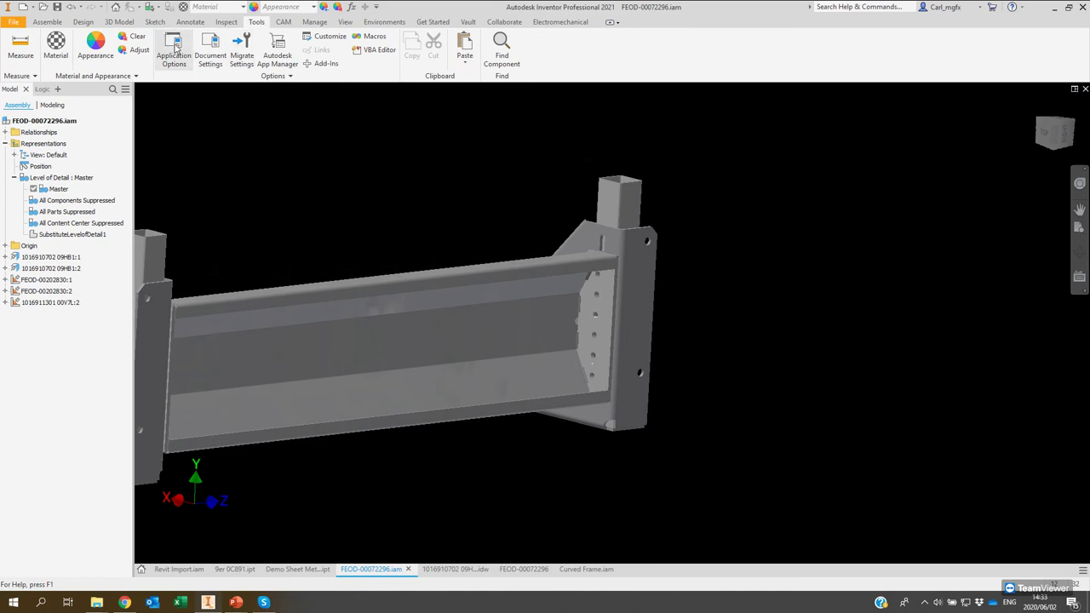
click(174, 47)
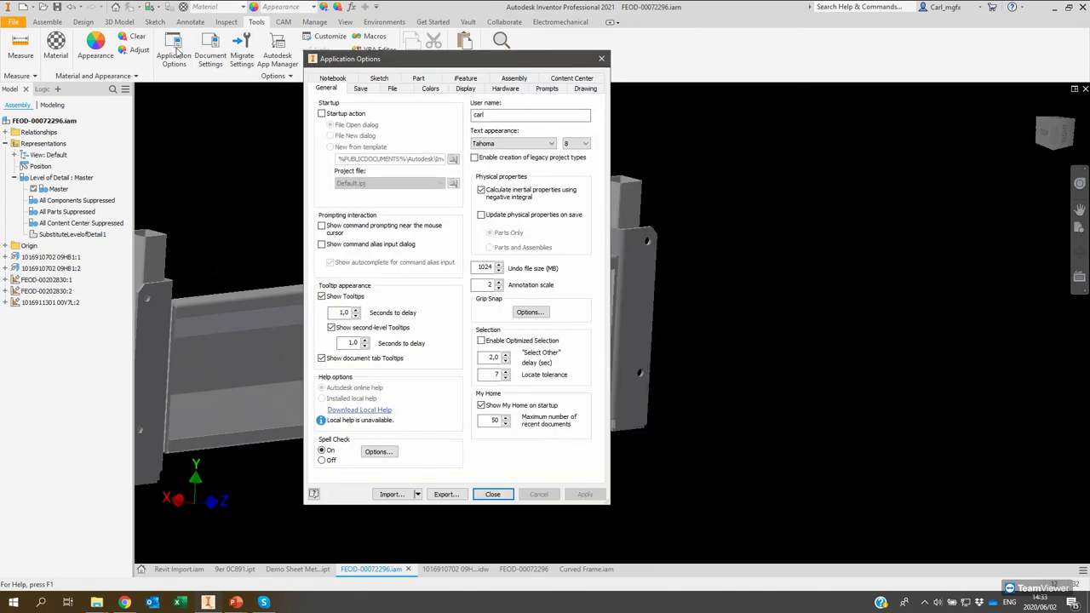
Review the Save settings, toggling the migration-save prompt to Yes and back to No.
click(371, 92)
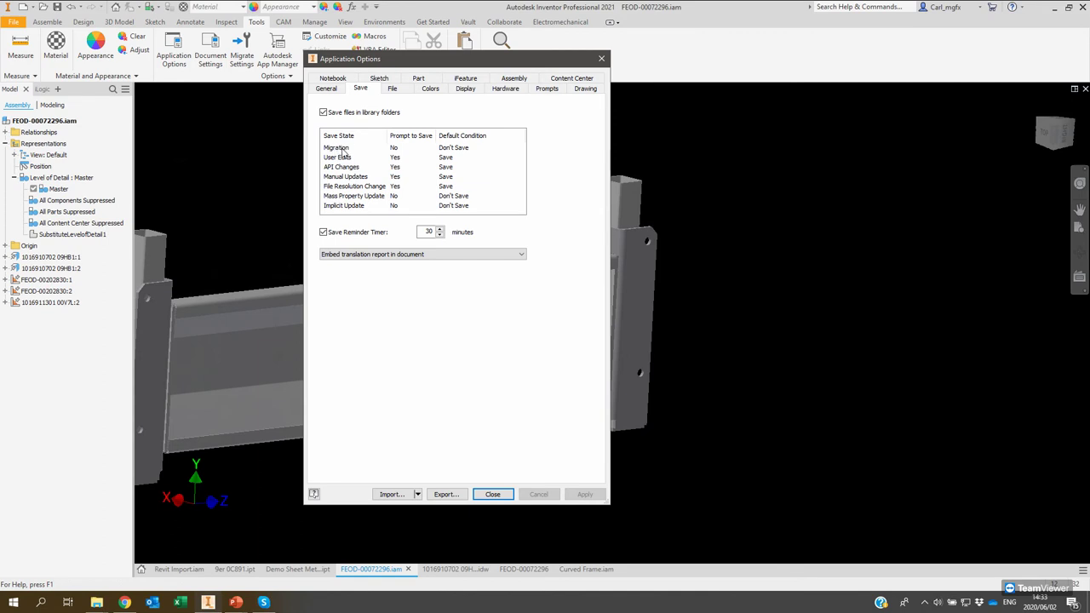
click(403, 150)
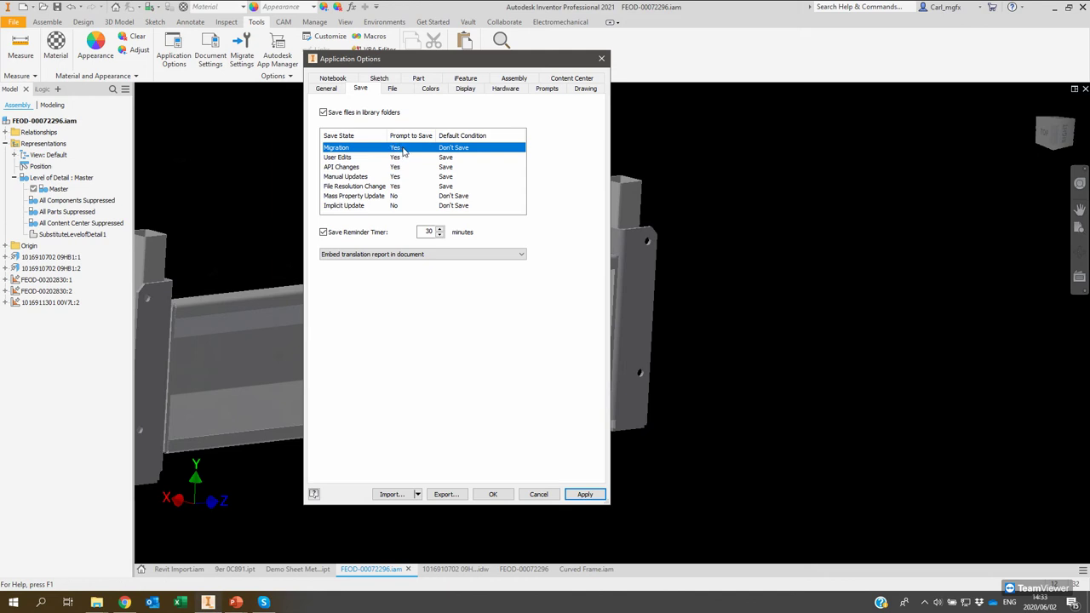
click(414, 150)
Browse the Assembly, Sketch, Part and iFeature option tabs.
click(513, 78)
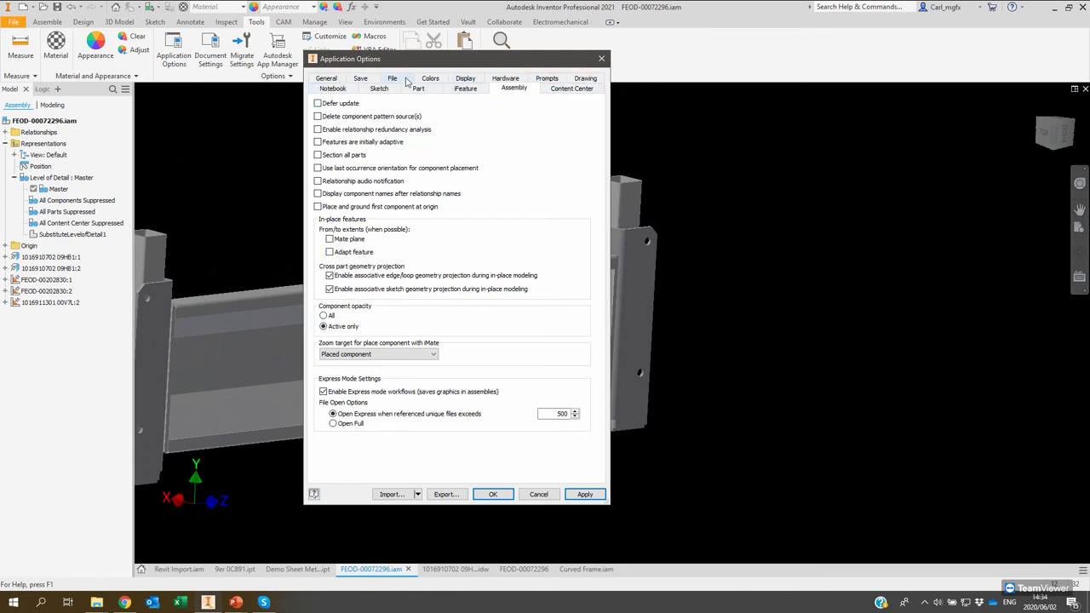
click(380, 88)
click(502, 89)
click(381, 90)
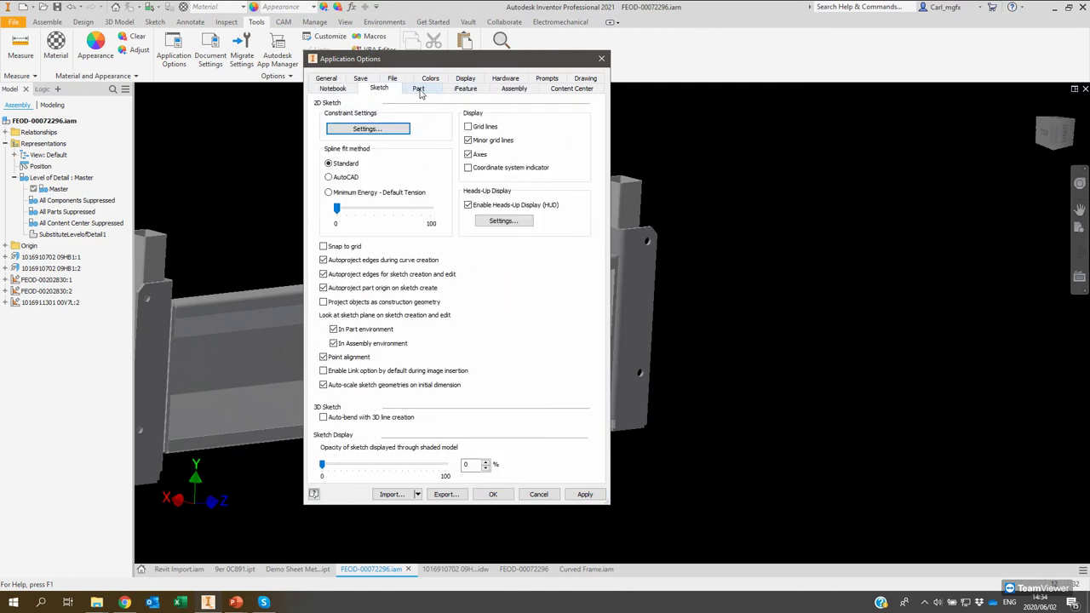
click(419, 91)
click(461, 92)
click(514, 92)
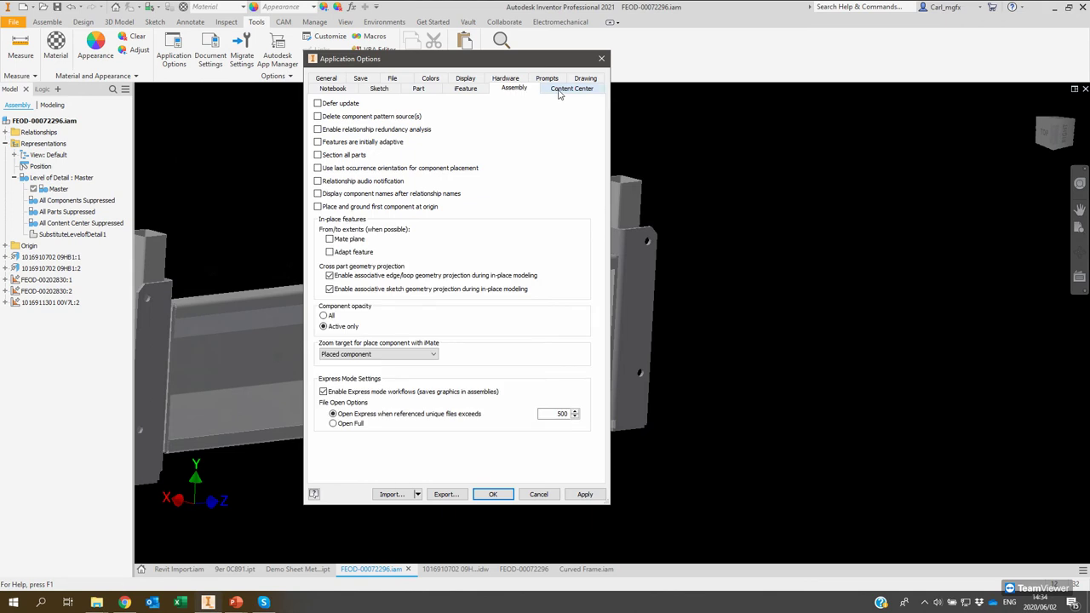
Look through the Content Center, Drawing, Prompts, Hardware, Display and Colors tabs, then open File Naming Defaults.
click(562, 93)
click(579, 80)
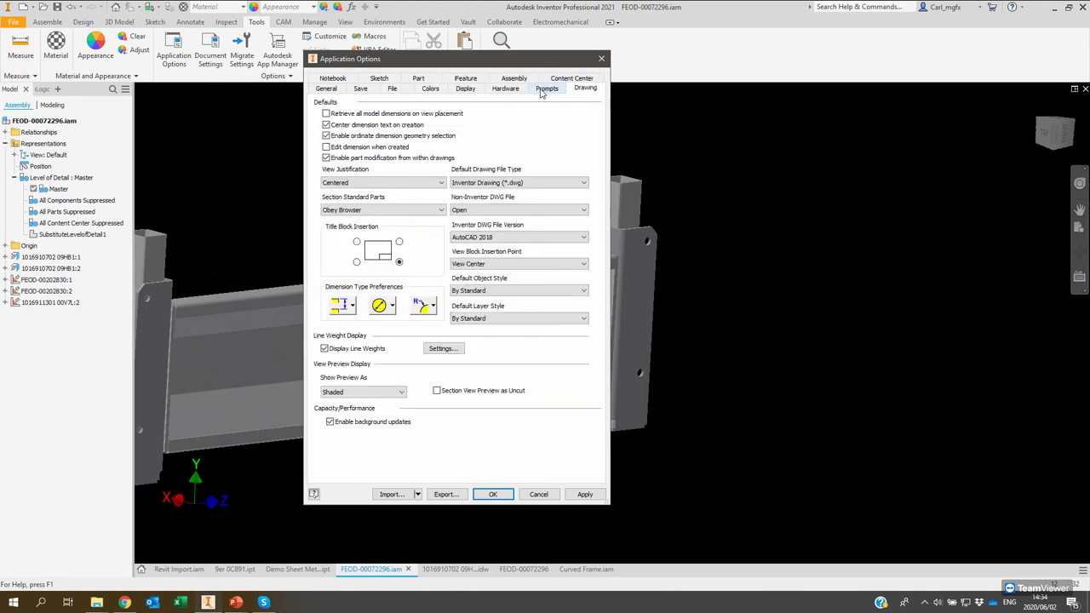
click(547, 89)
click(505, 88)
click(465, 88)
click(430, 89)
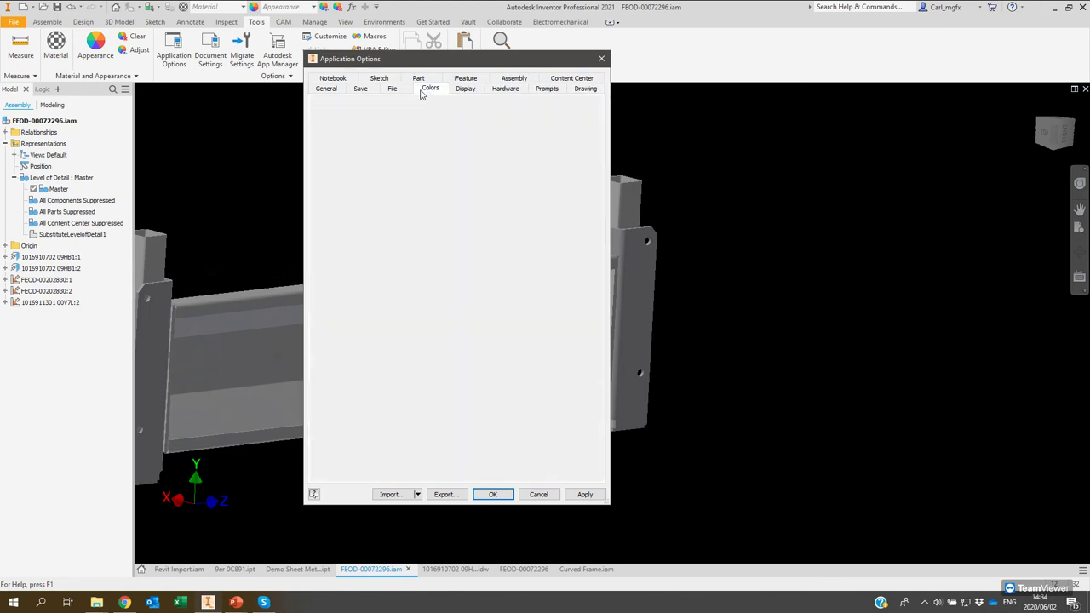
click(392, 89)
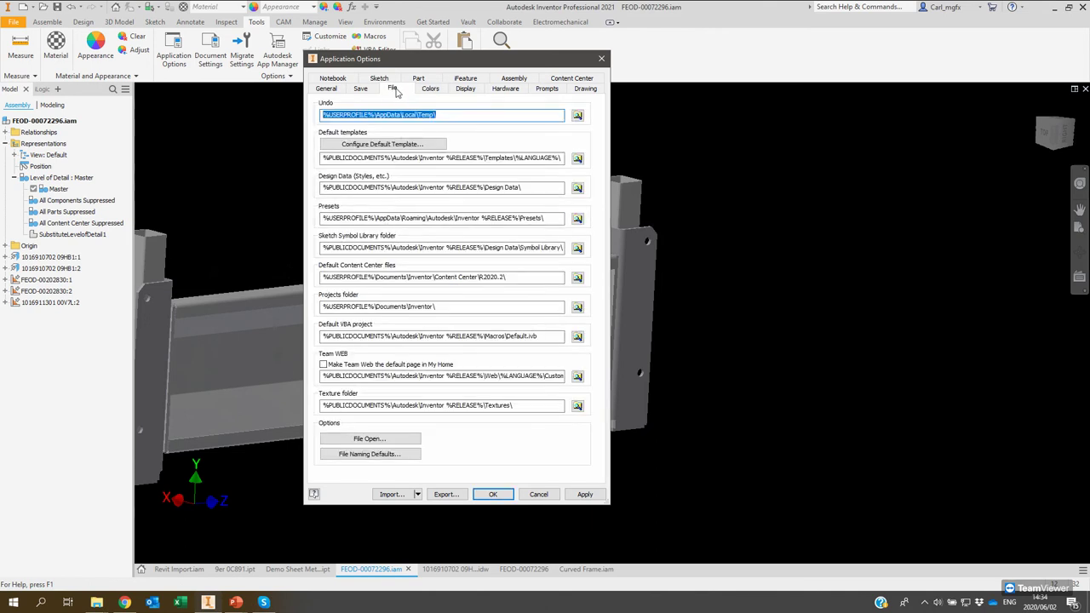
click(364, 456)
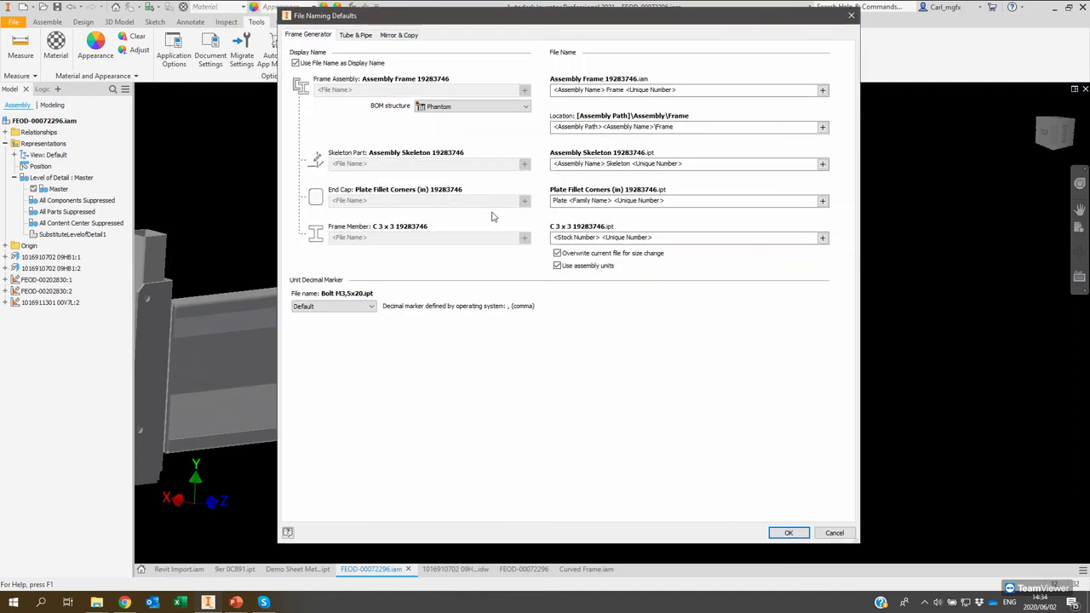
Inspect the frame assembly file name pattern and its available attributes without changing it.
drag(441, 25, 399, 29)
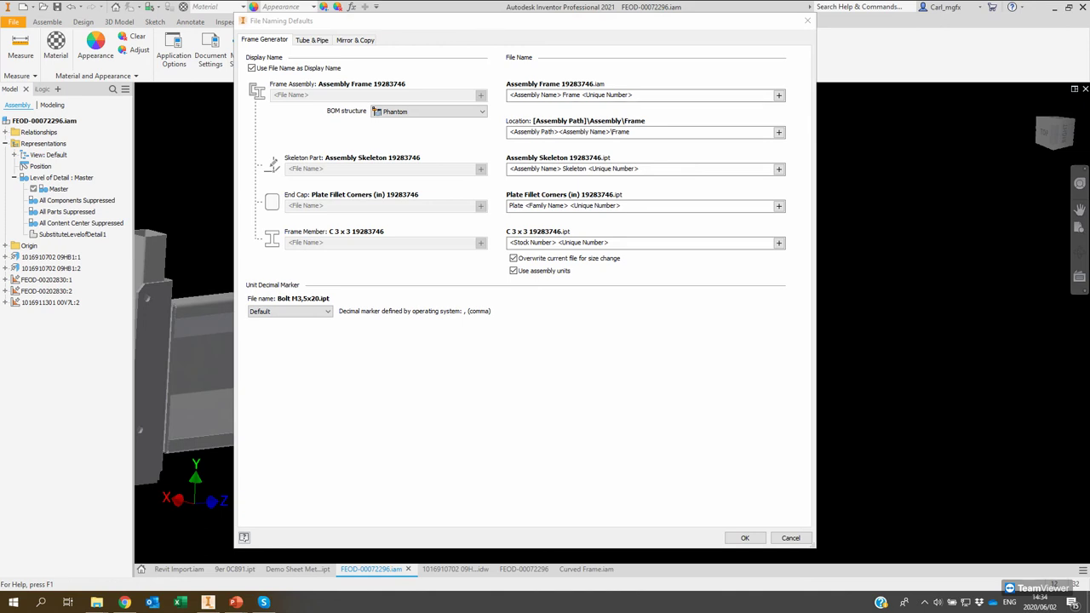
click(285, 43)
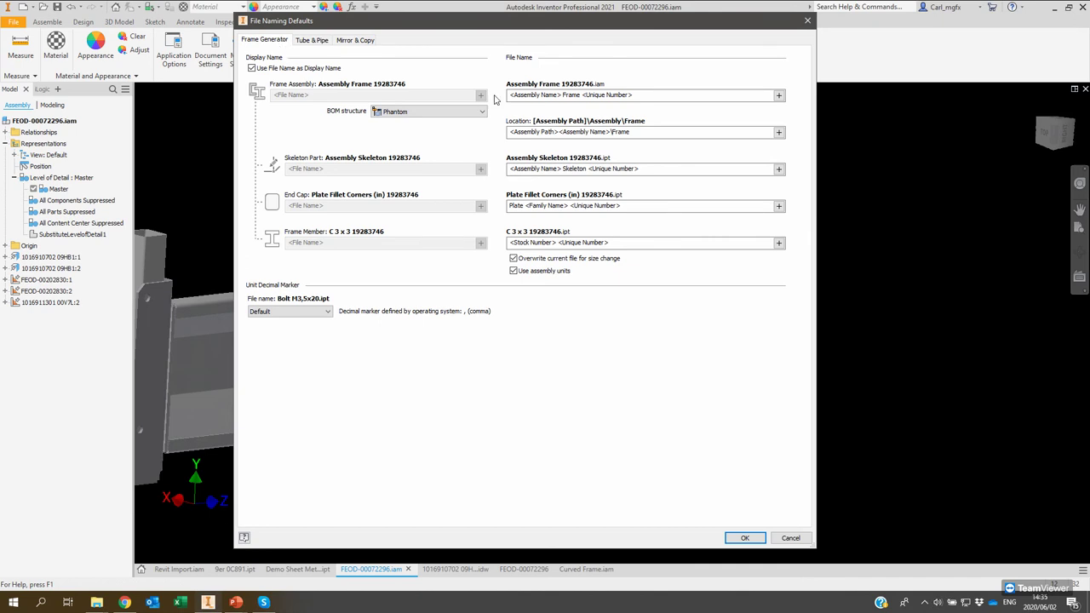
click(643, 94)
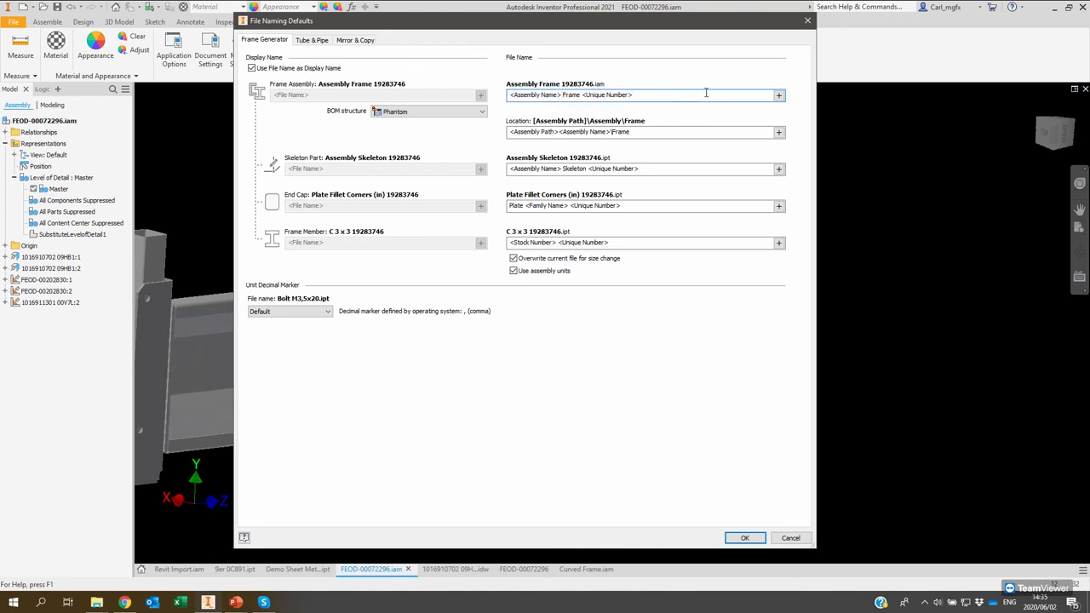
click(778, 96)
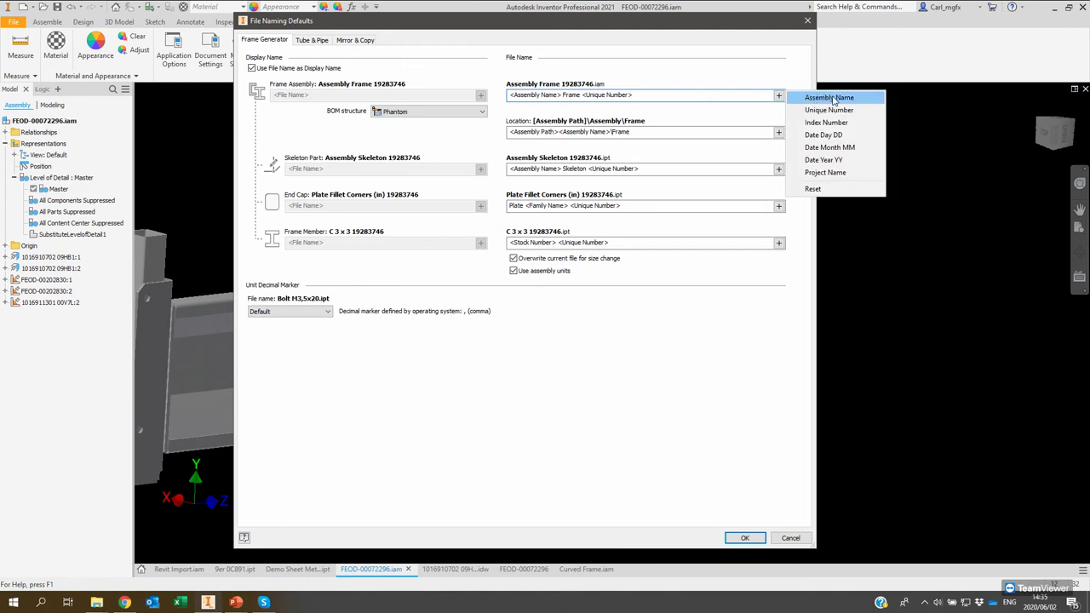
click(554, 98)
double_click(559, 94)
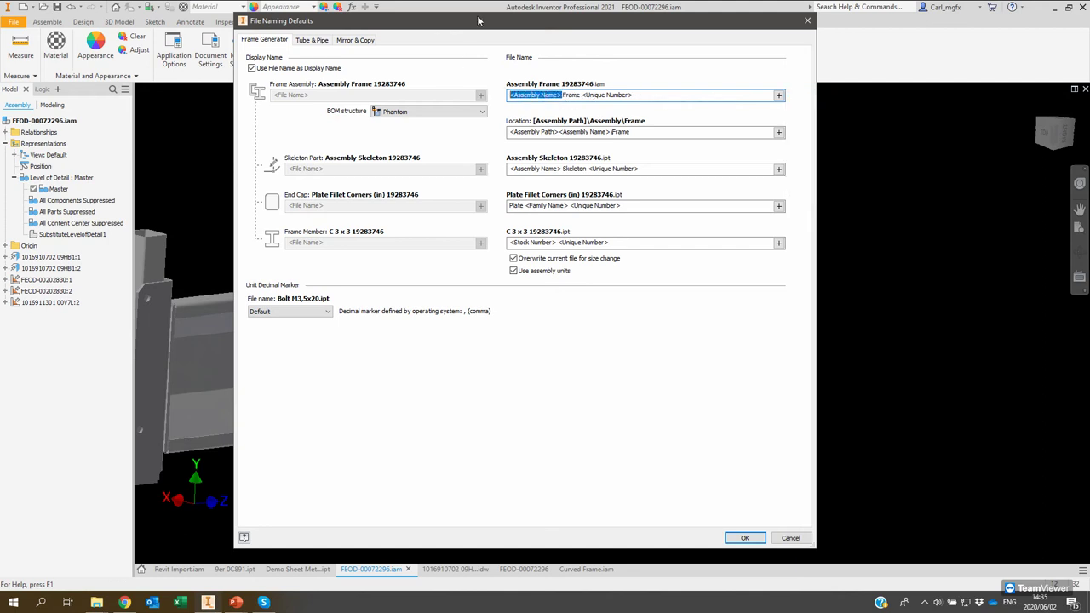
click(578, 95)
Append an Index Number to the frame assembly file name, then delete it again.
drag(585, 94, 639, 95)
click(647, 94)
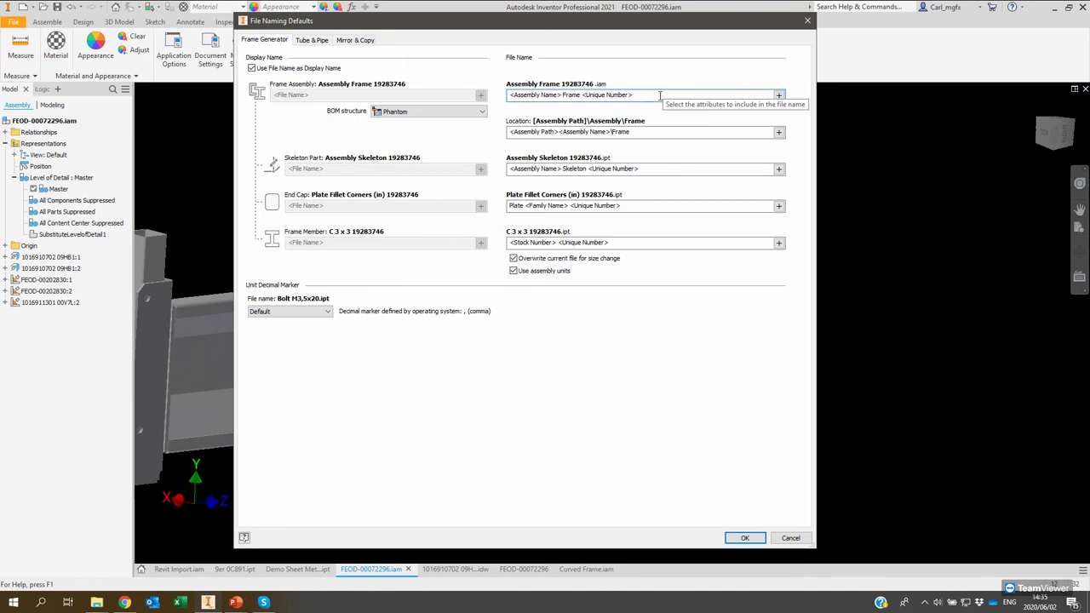
click(778, 97)
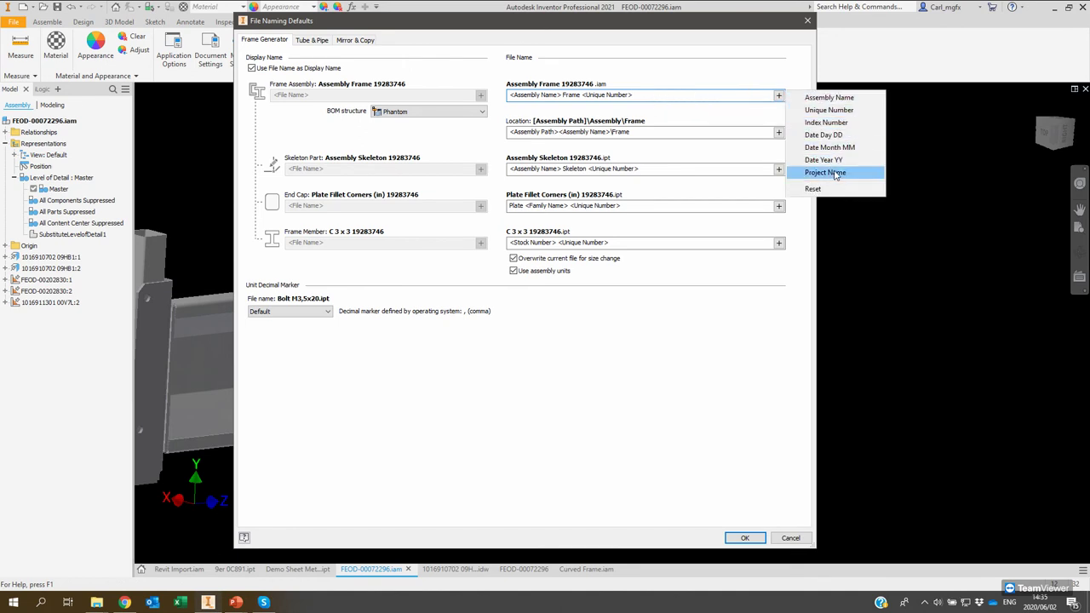
click(825, 123)
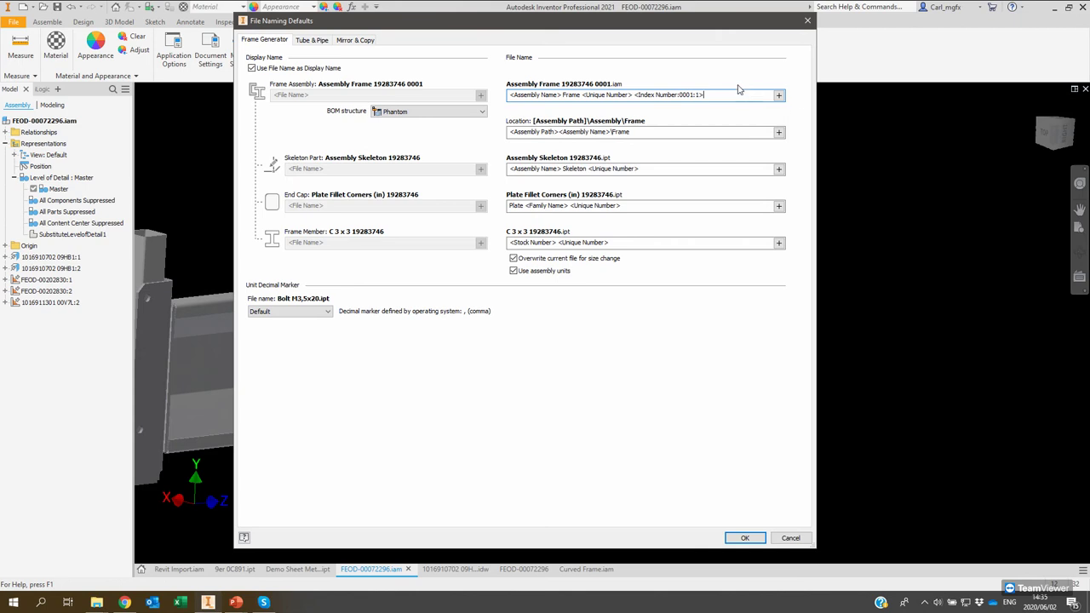
drag(634, 95, 717, 98)
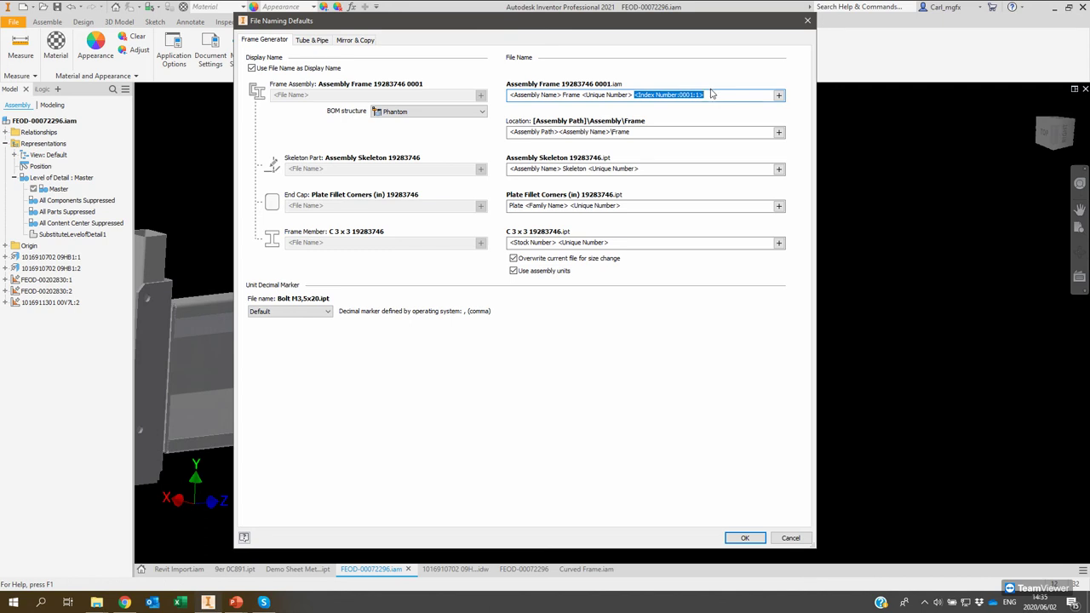
key(Delete)
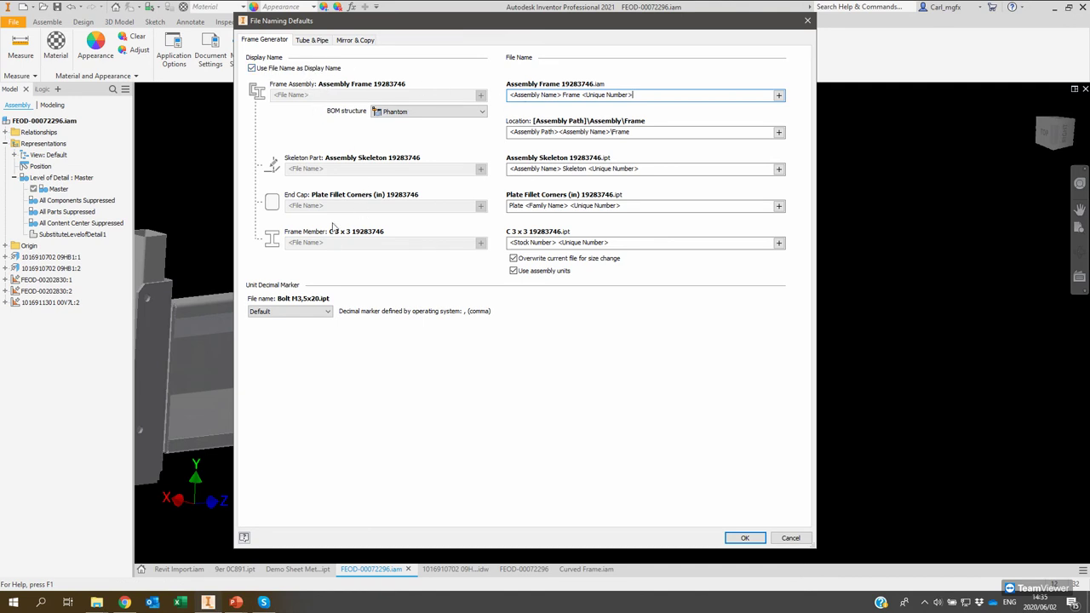
Stop using file names as display names and set the frame assembly display name to Assembly Name.
click(269, 72)
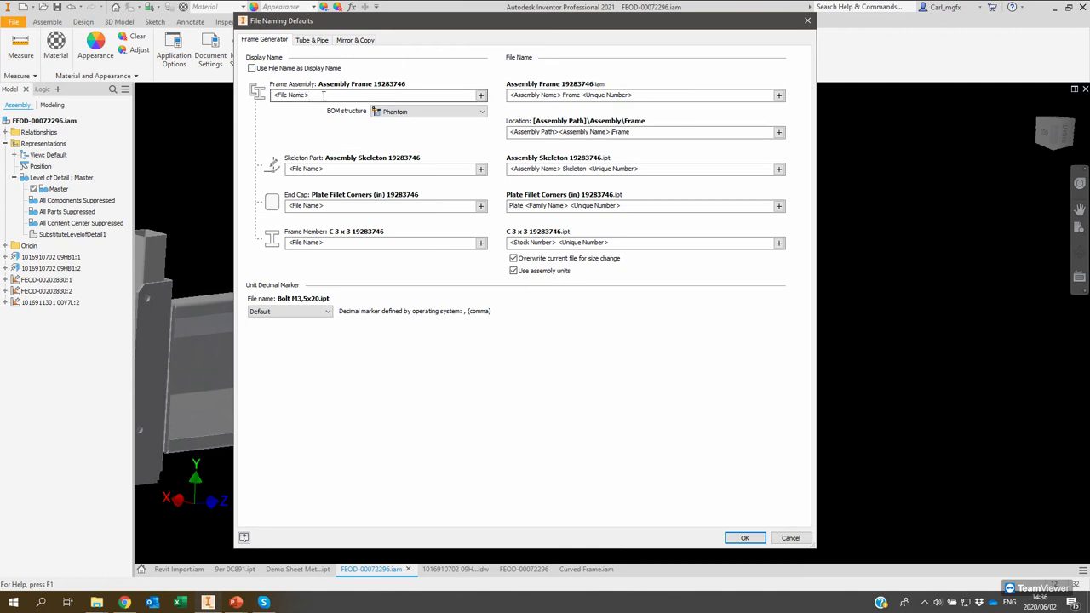
drag(337, 93, 271, 94)
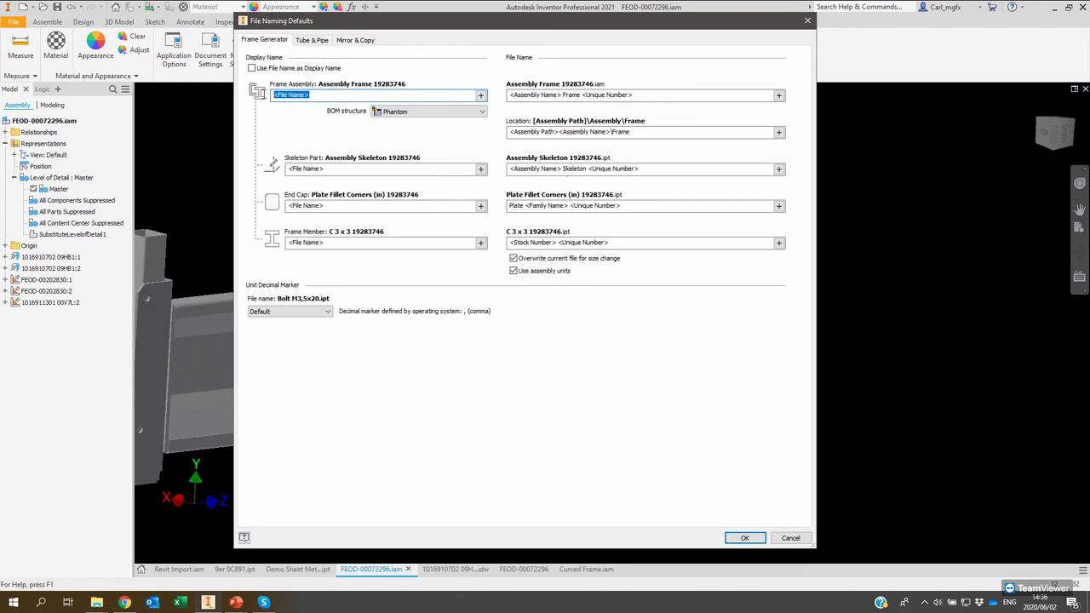
key(Delete)
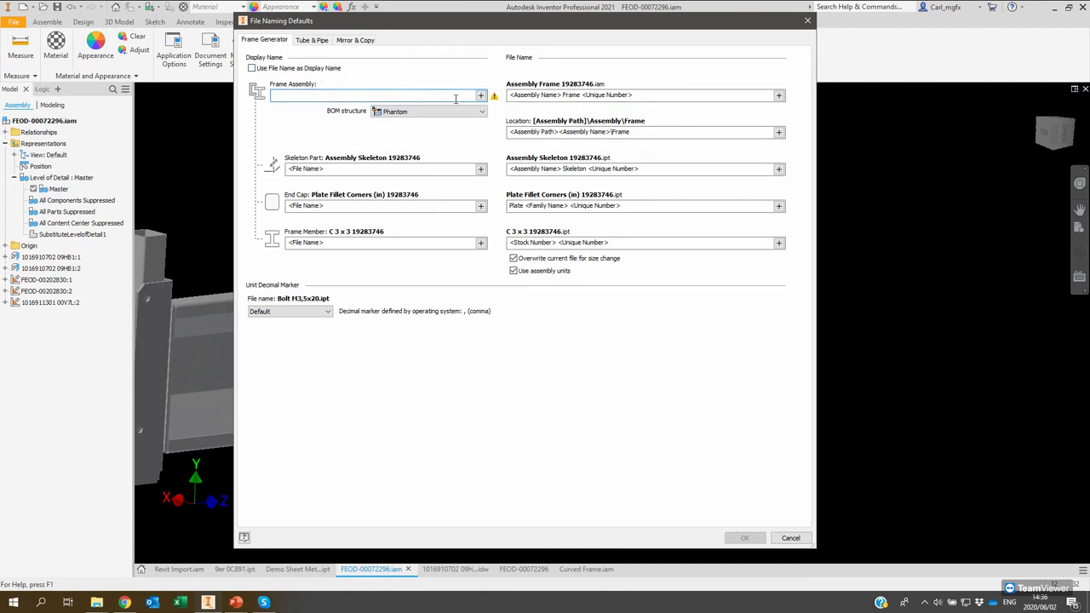
click(481, 94)
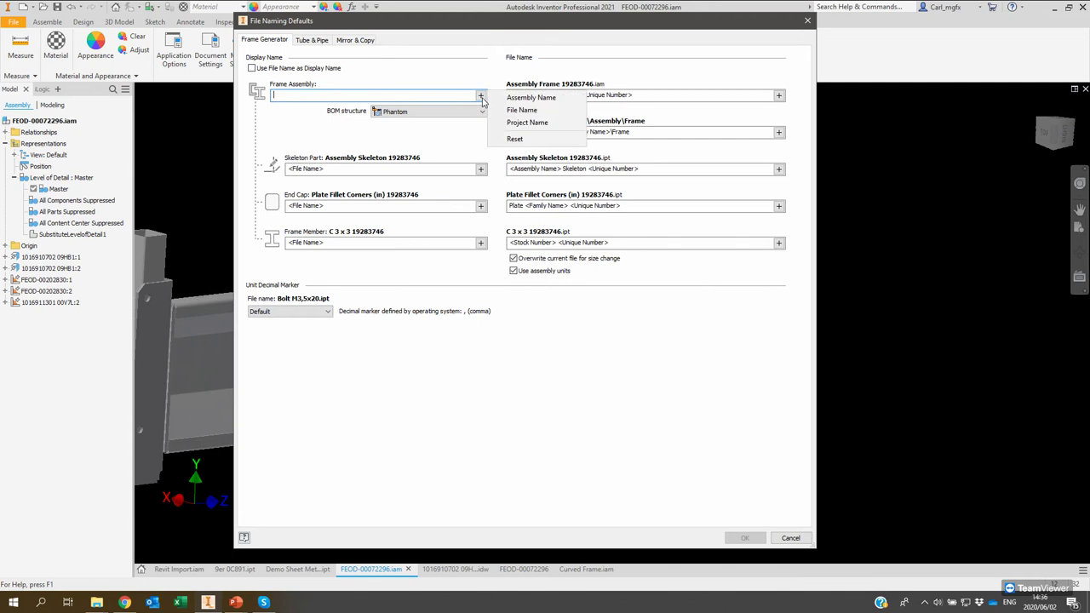
click(539, 99)
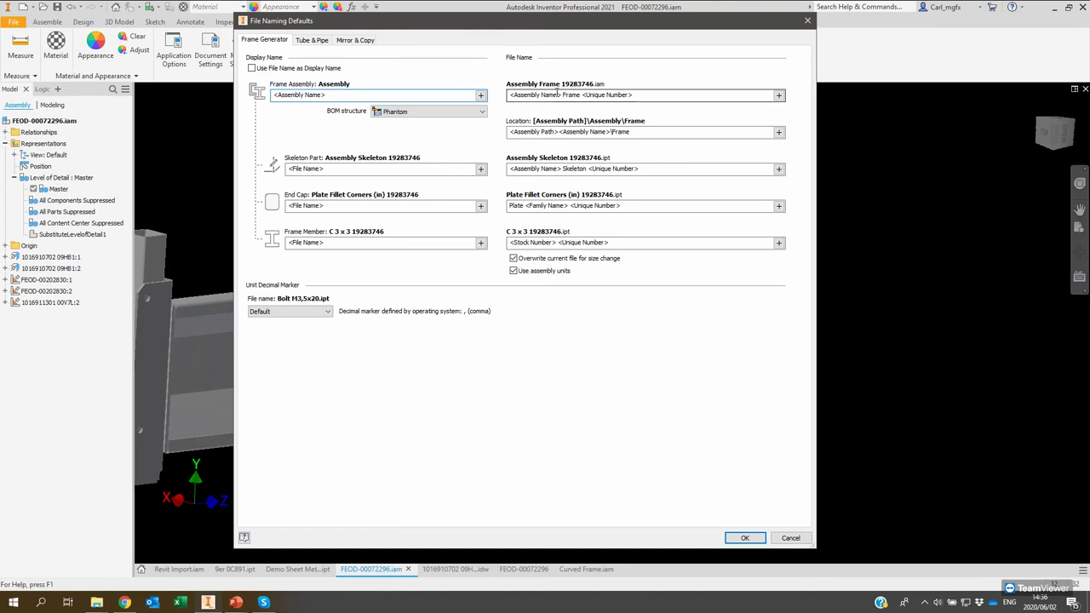
click(582, 95)
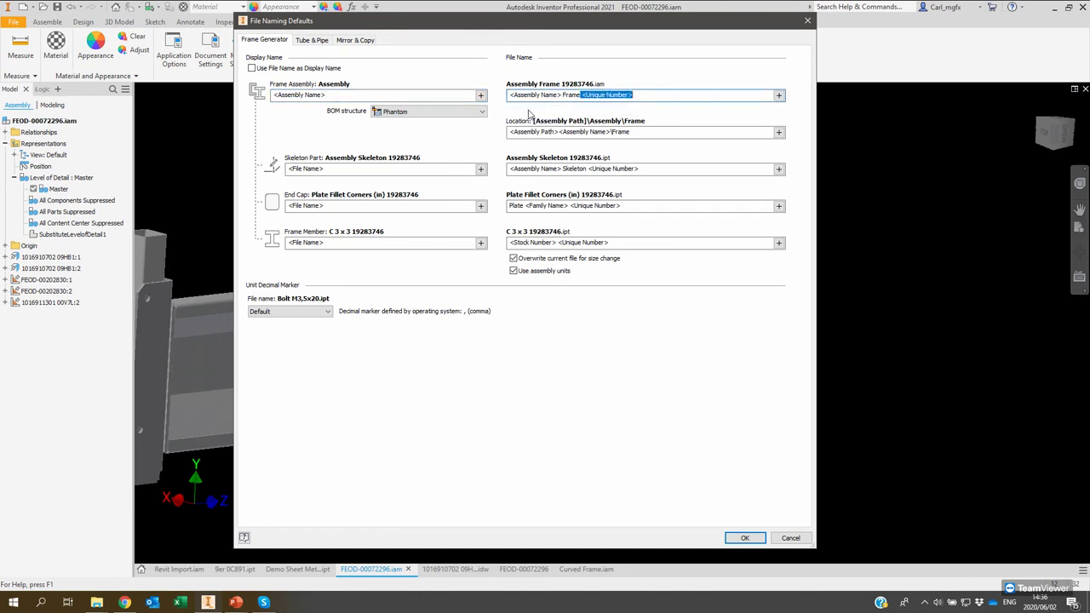
click(340, 93)
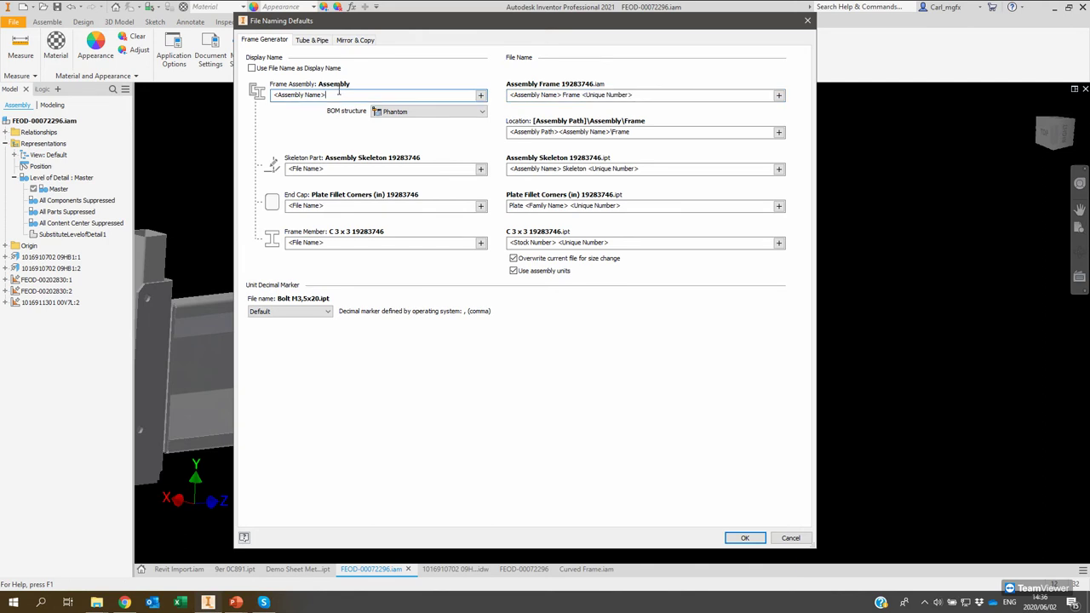
Review the Tube & Pipe location path and the Mirror & Copy _MIR and _CPY suffixes.
click(312, 40)
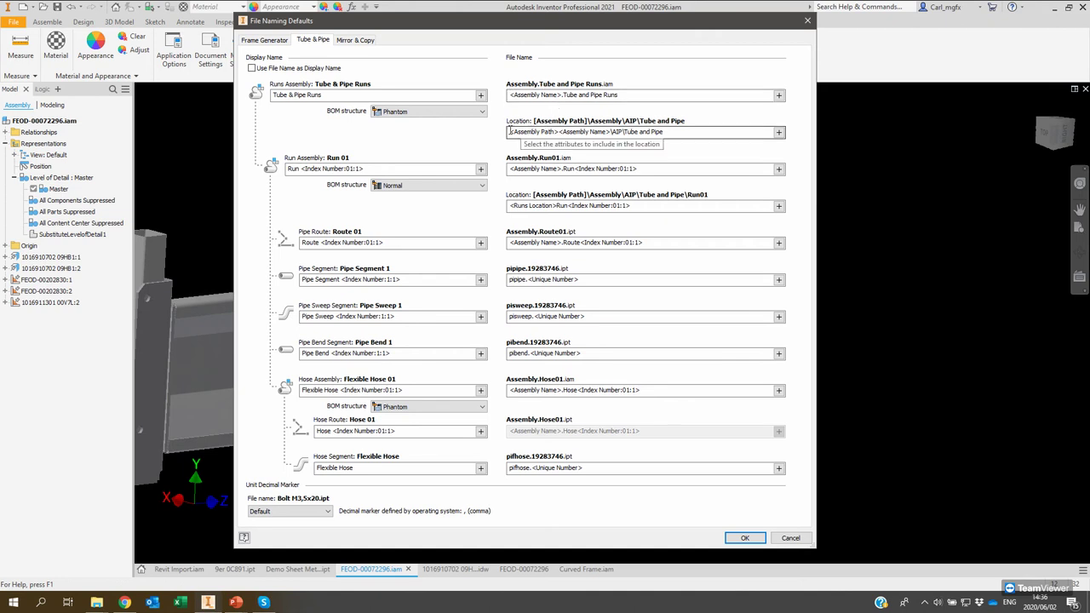
drag(509, 132, 538, 128)
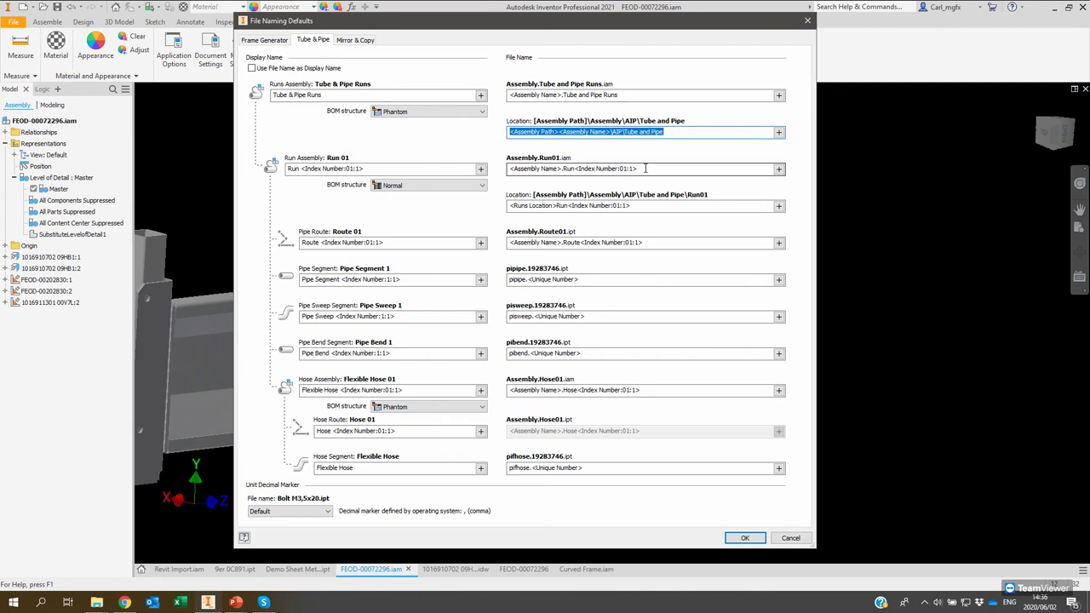
drag(561, 133, 507, 134)
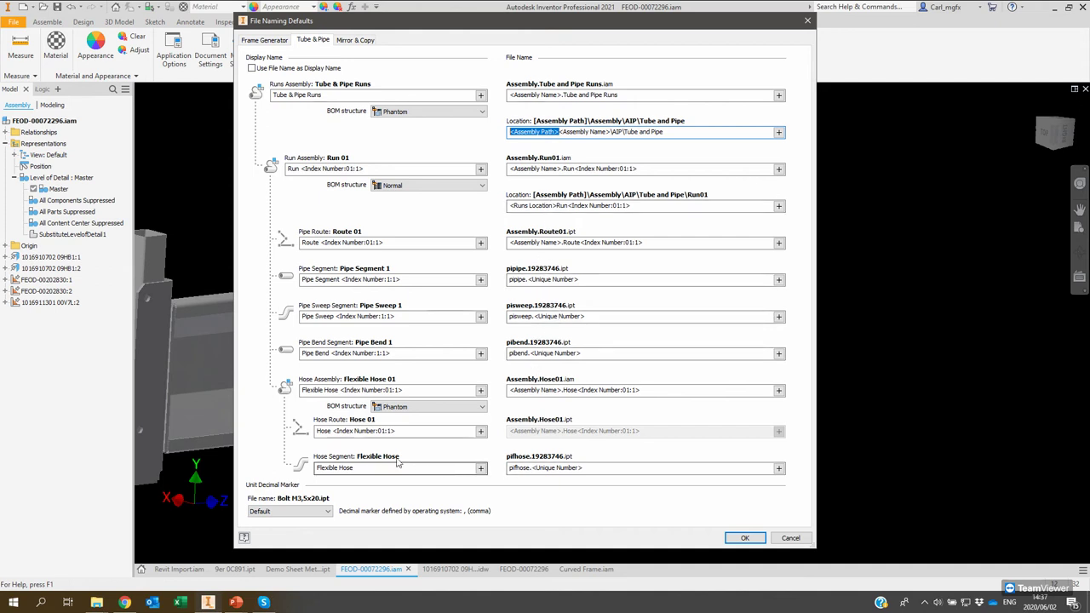
click(352, 40)
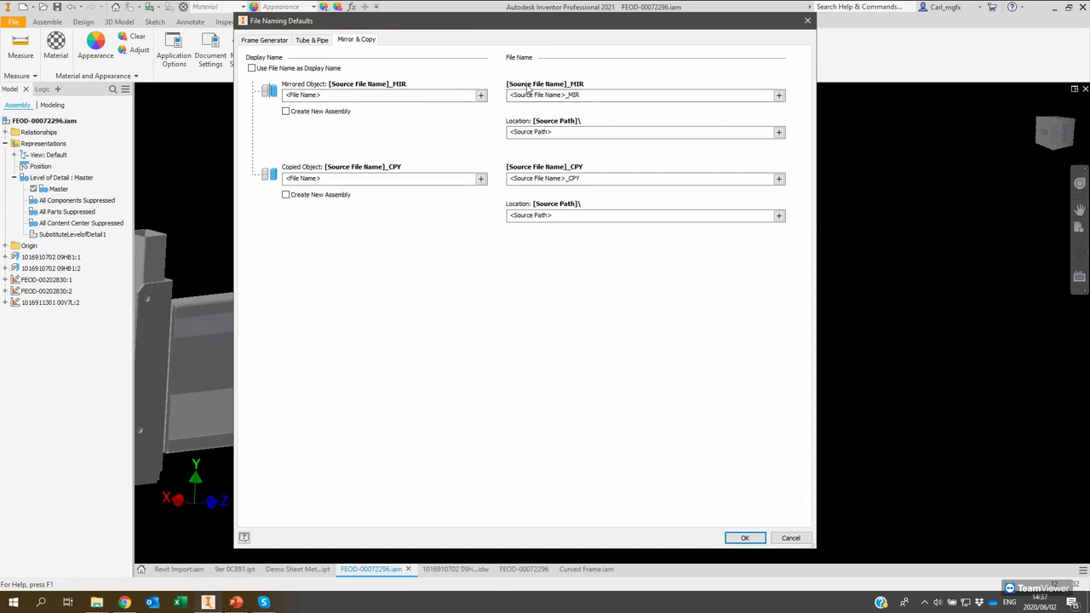
double_click(566, 94)
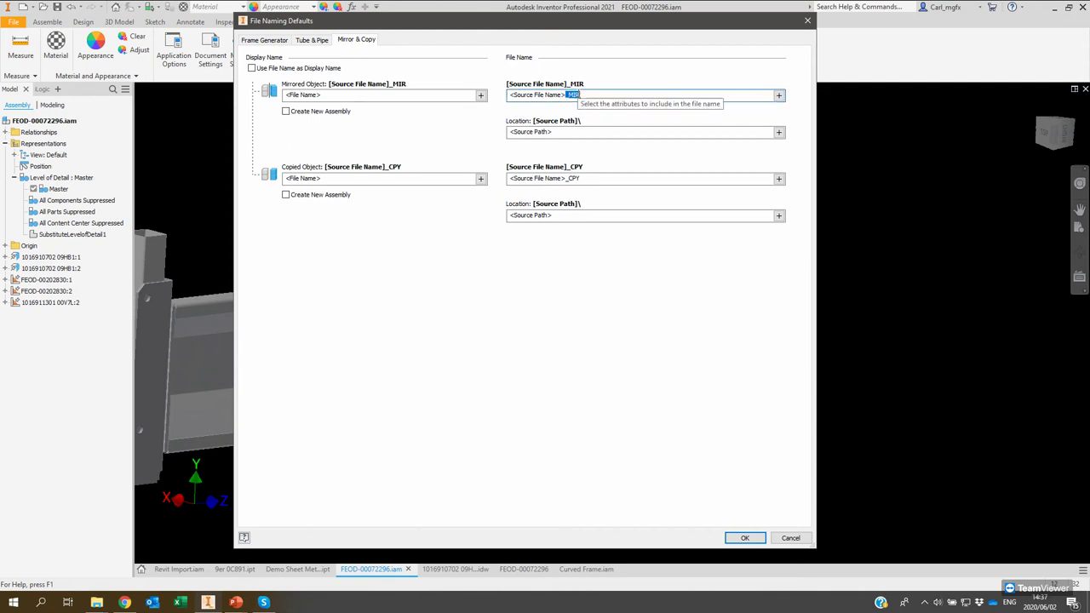
drag(578, 24, 587, 28)
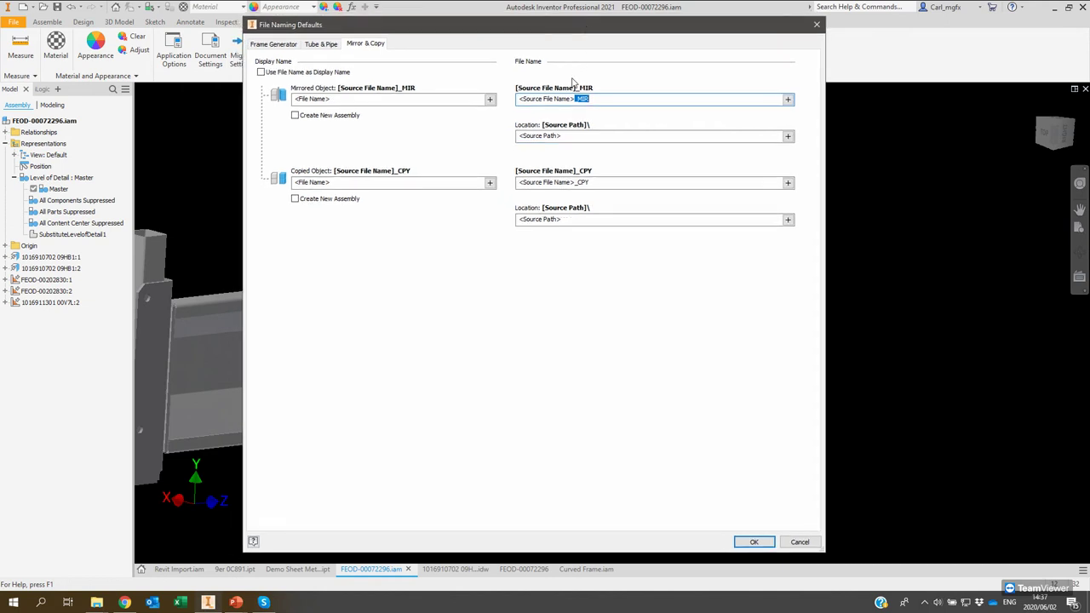
Cancel File Naming Defaults and Application Options without saving any changes.
click(800, 543)
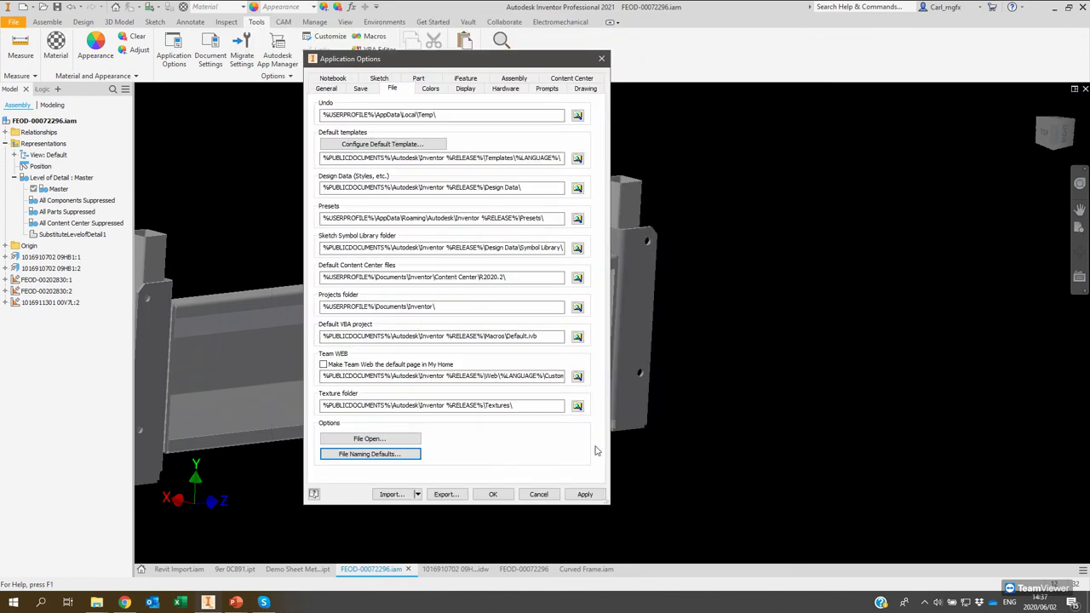
click(537, 495)
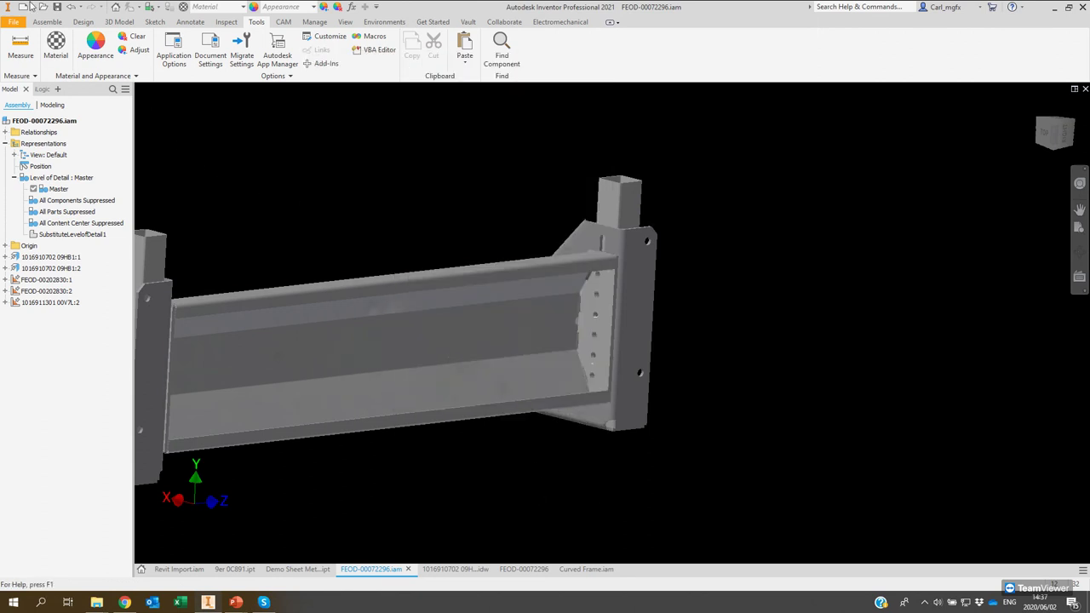
click(83, 22)
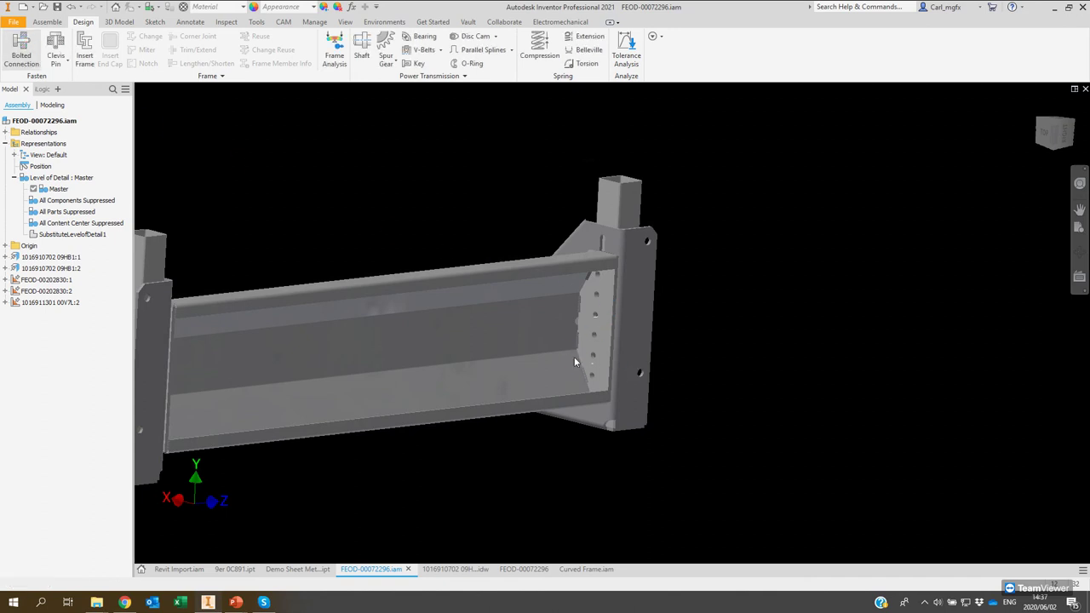
Bolt the end plate from its lowest hole with the Demo M16 CAP template (M16 x 25 screw, washer).
drag(714, 179, 371, 144)
scroll(598, 382, up, 5)
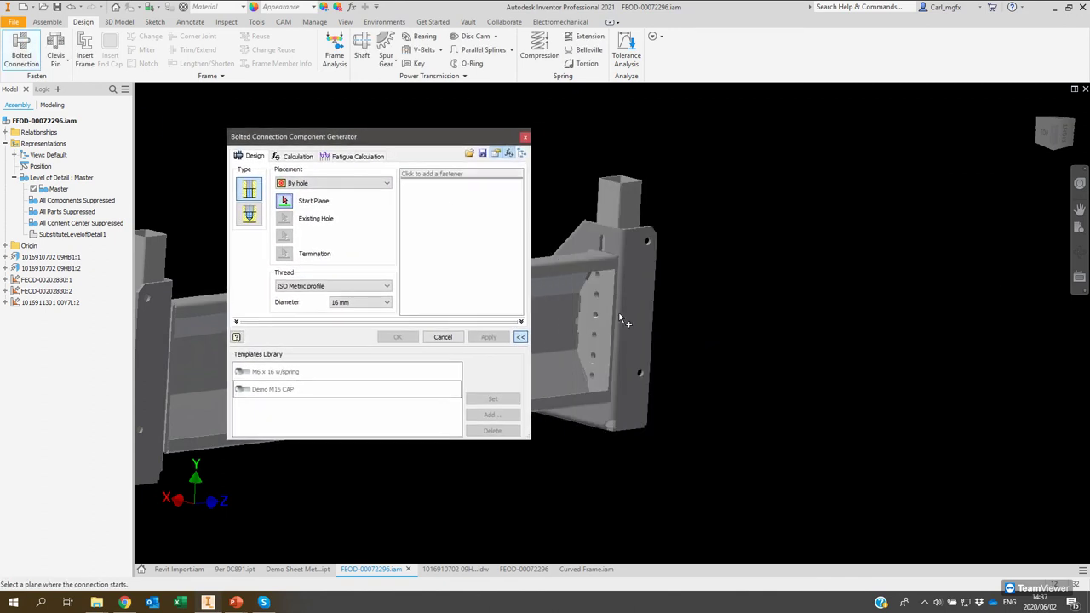
click(618, 332)
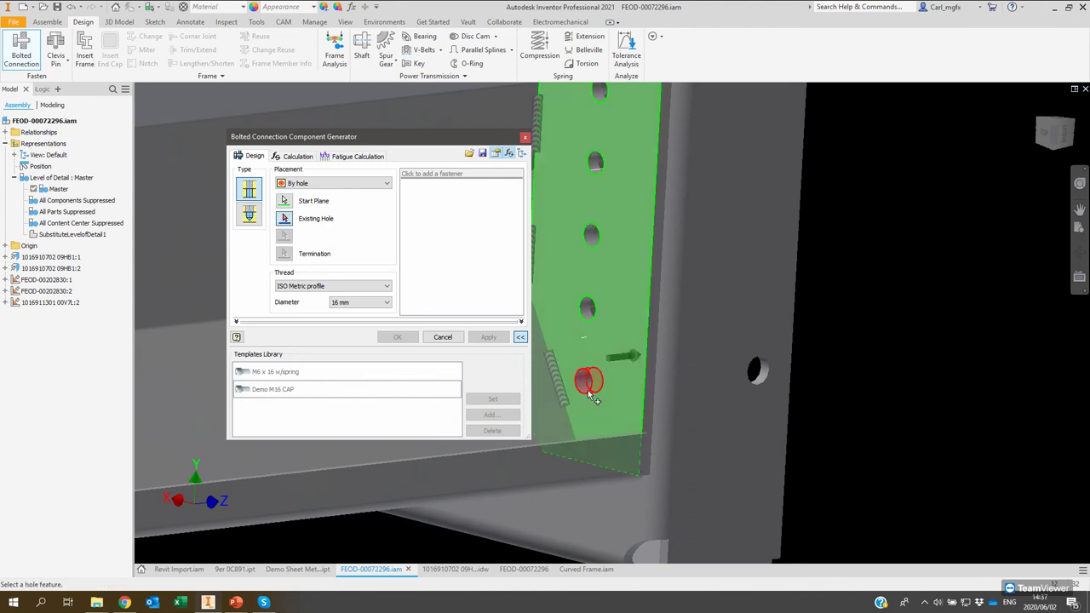
click(585, 382)
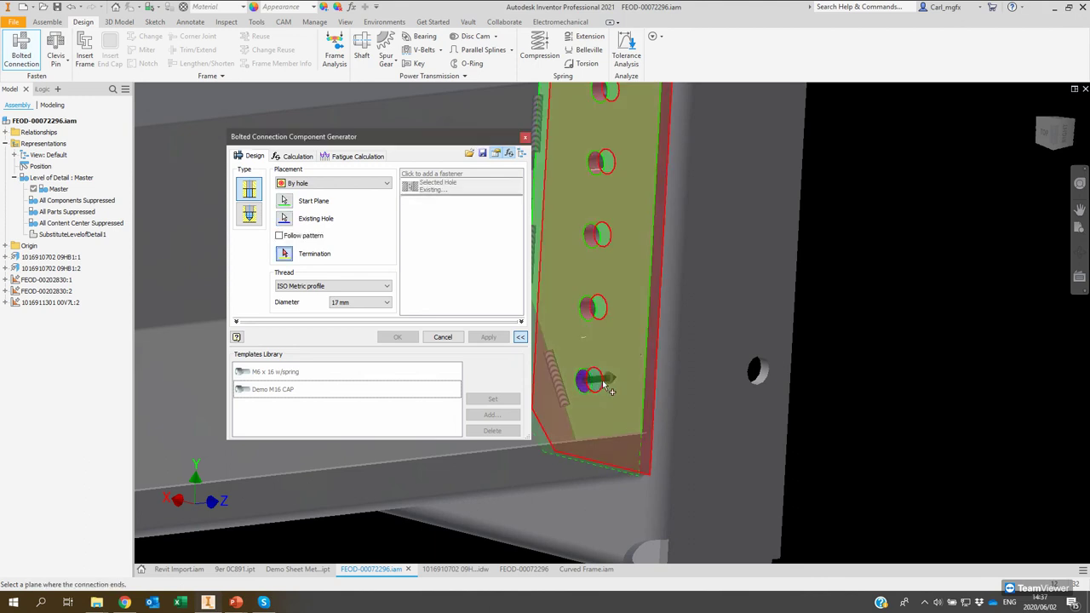
click(635, 332)
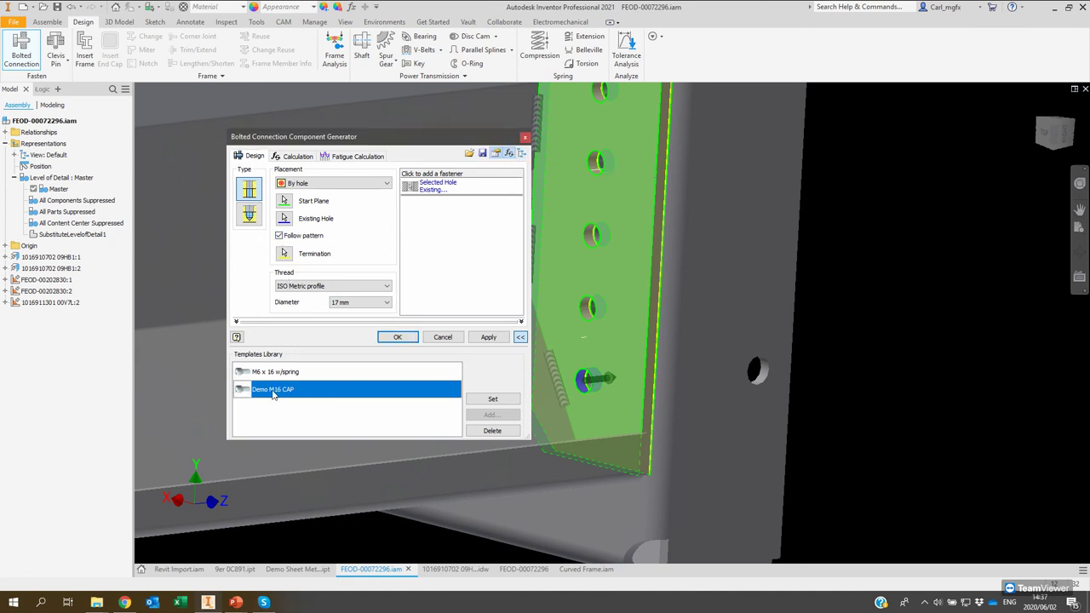
click(487, 397)
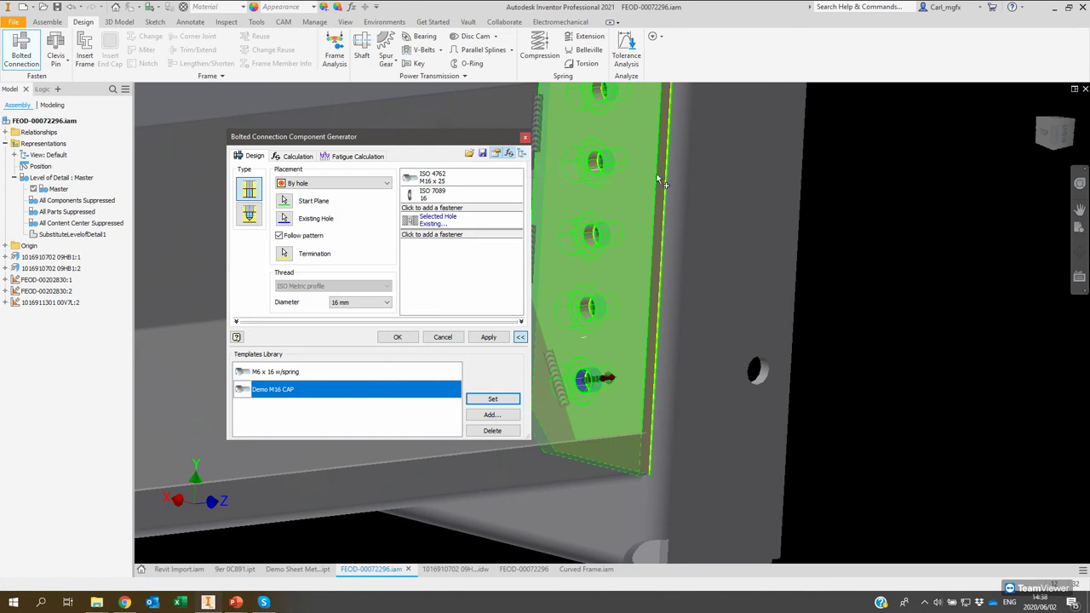
scroll(660, 180, down, 3)
shift+middle_drag(660, 180, 602, 431)
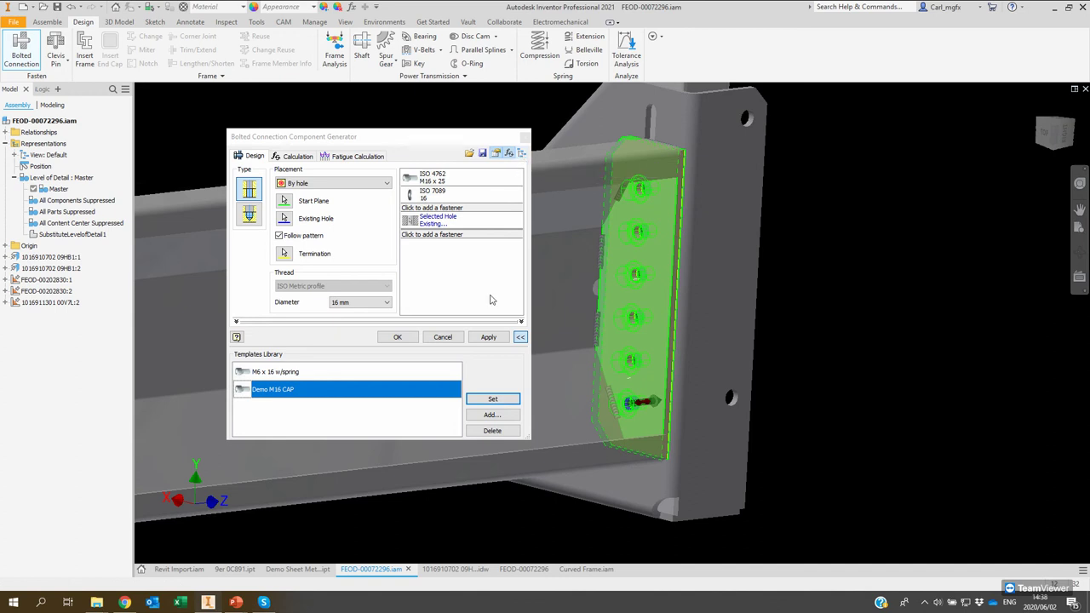
click(397, 337)
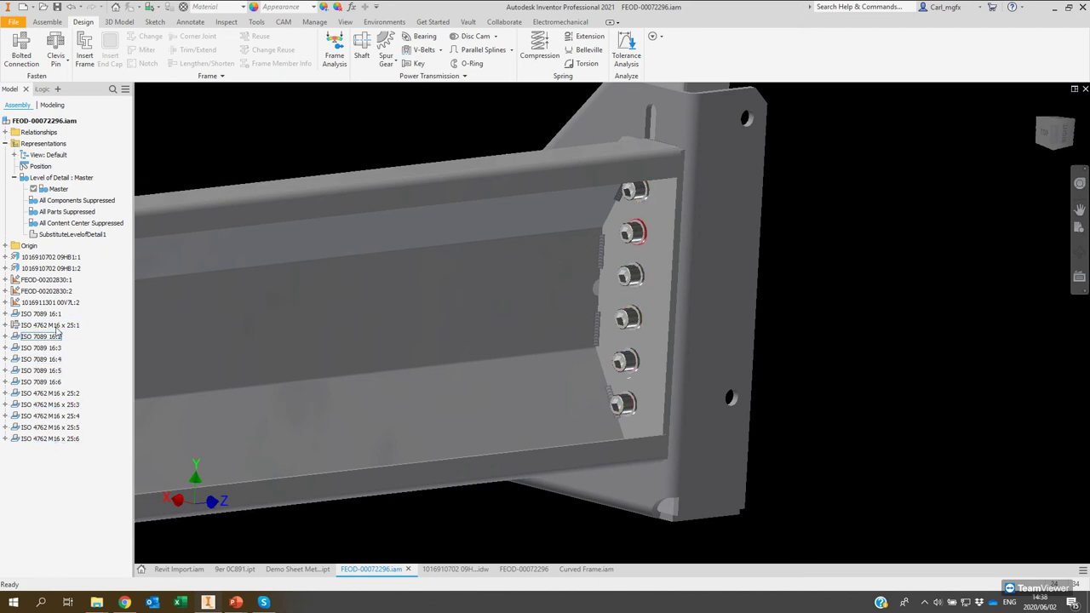
click(13, 327)
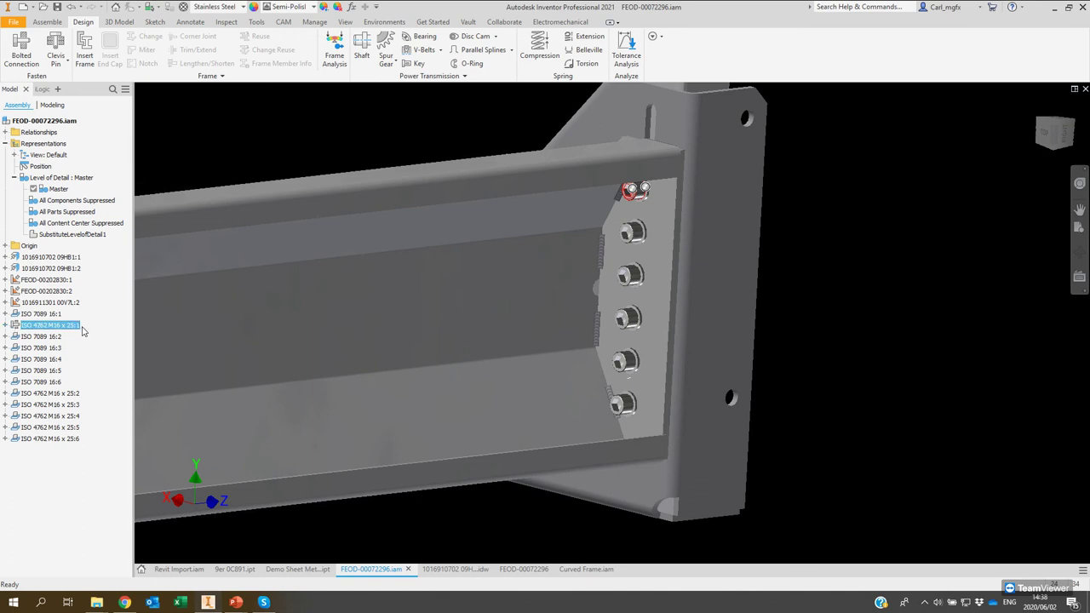
click(5, 325)
click(5, 325)
right_click(17, 329)
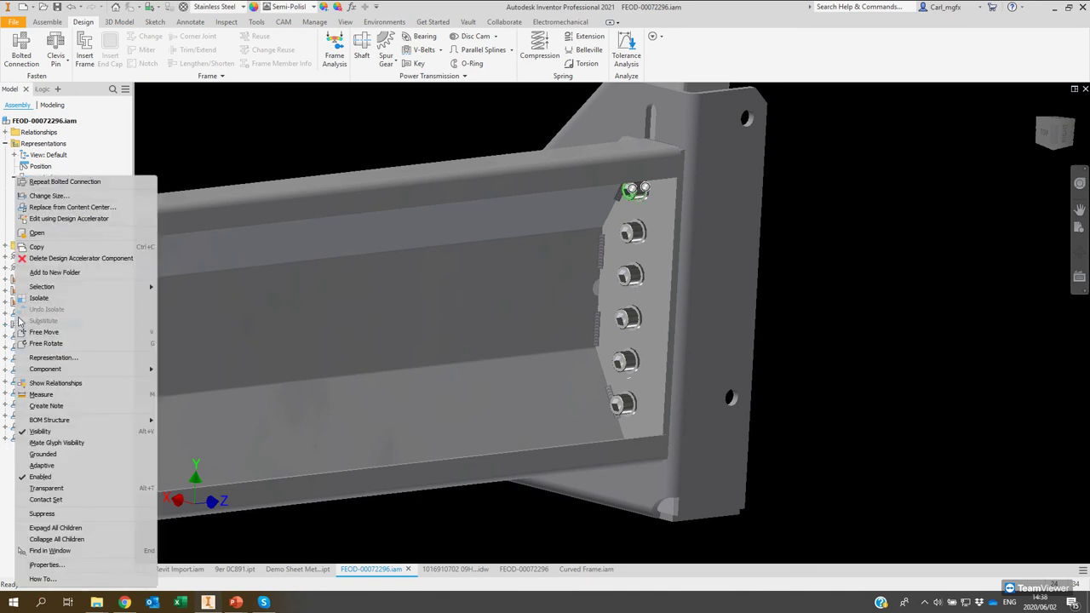
click(52, 218)
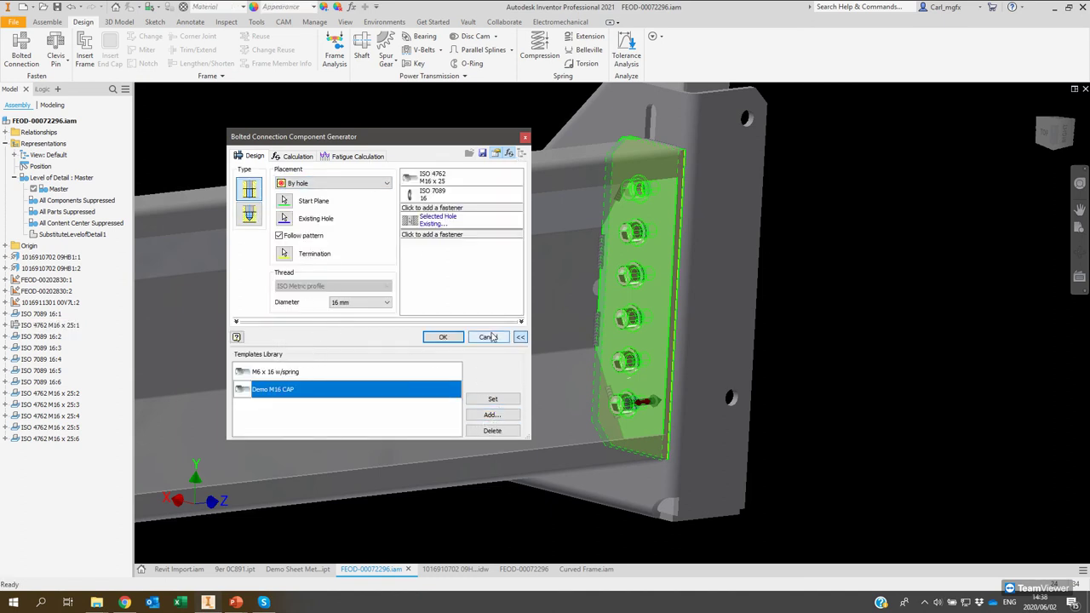
click(443, 336)
scroll(551, 346, down, 5)
shift+middle_drag(552, 346, 408, 369)
scroll(409, 368, up, 5)
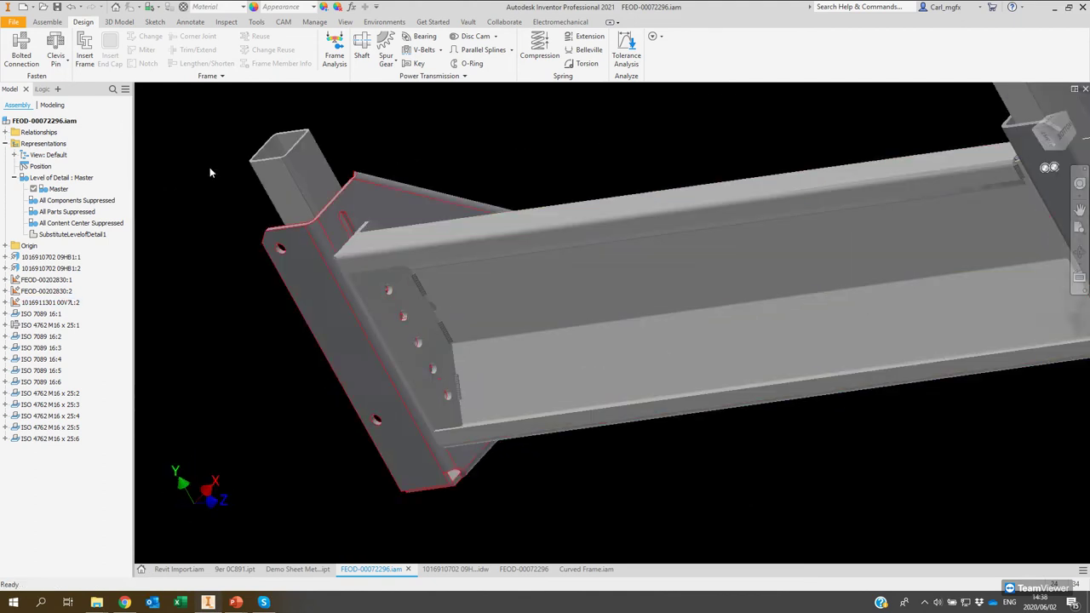
Set up a bolted connection on the other end plate at its lowest hole, following the hole pattern.
click(22, 49)
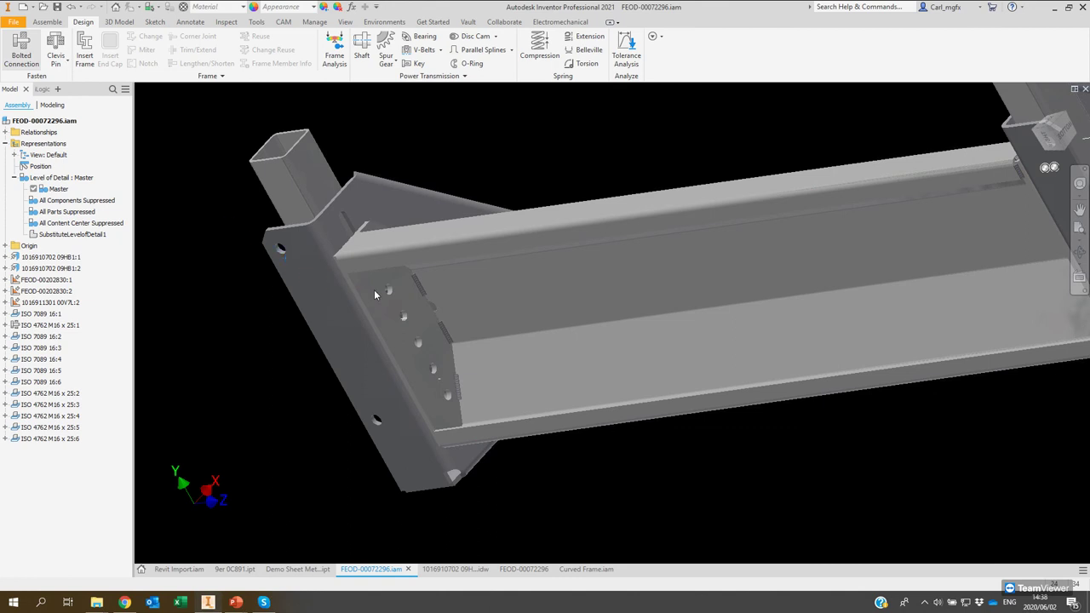
drag(413, 143, 746, 110)
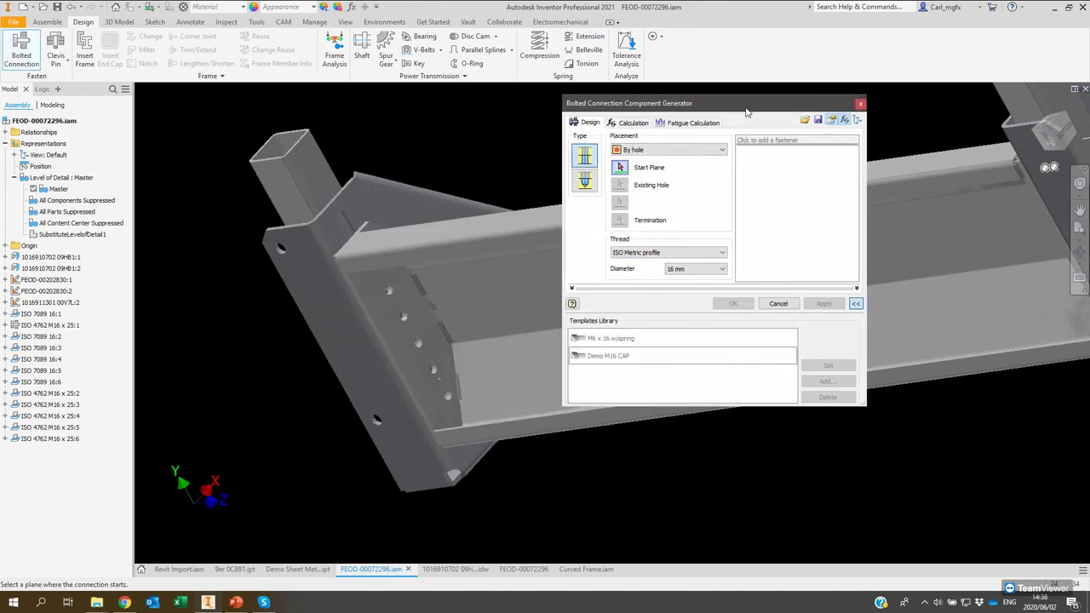
click(406, 320)
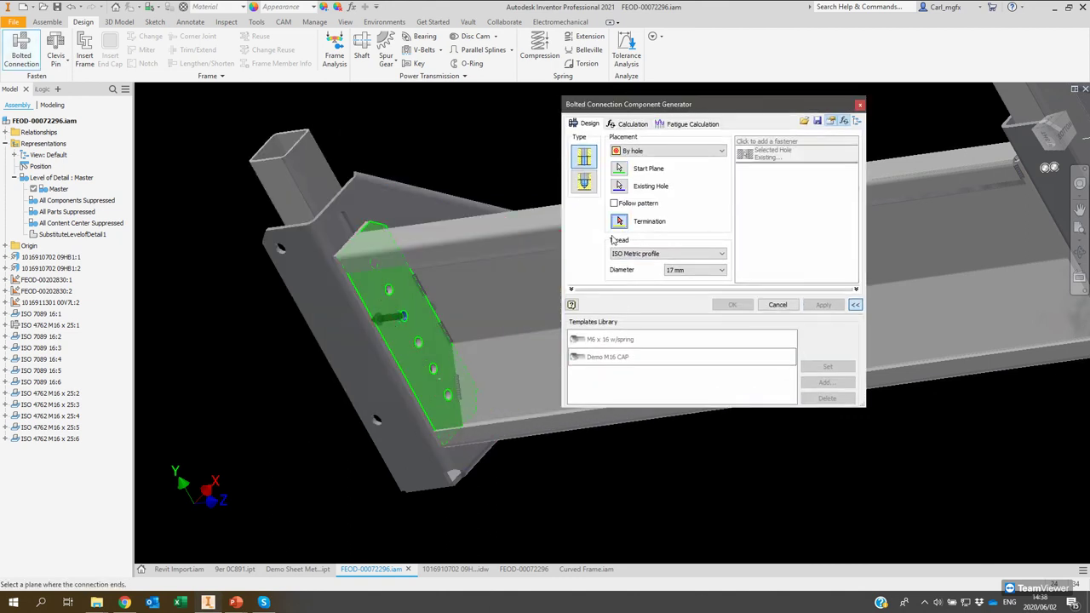
click(405, 319)
click(617, 203)
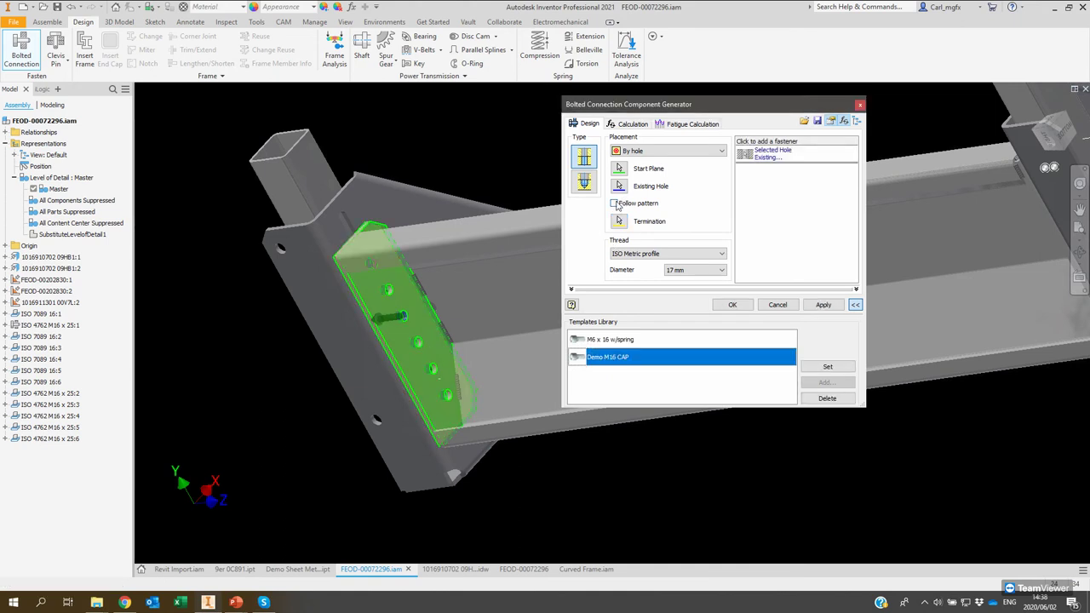
click(626, 187)
click(448, 398)
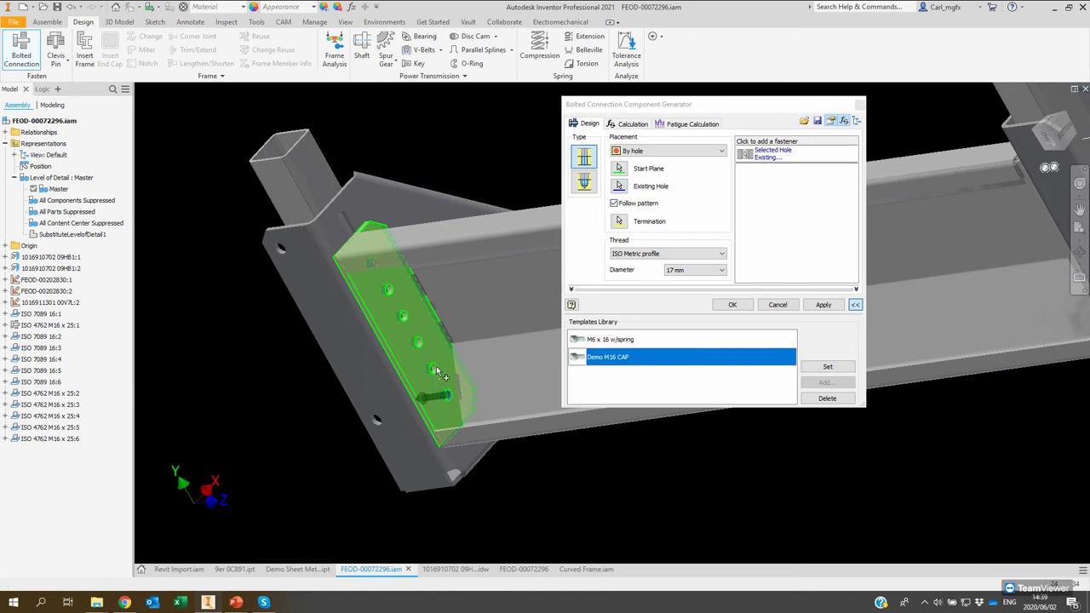
click(650, 153)
click(649, 161)
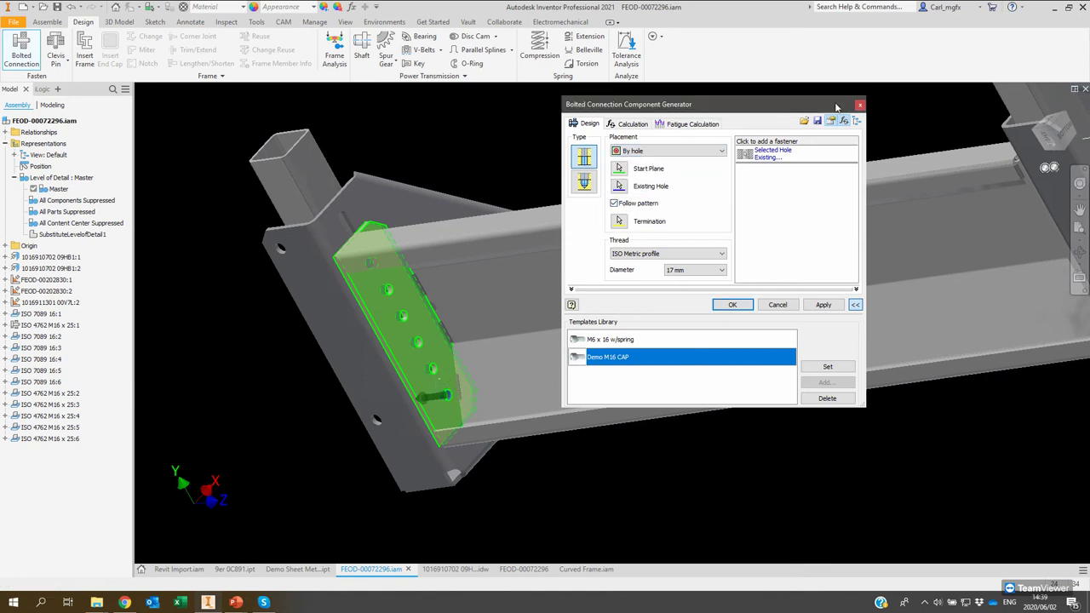
Apply the Demo M16 CAP template and accept the Bolted Connection subassembly file name.
click(827, 366)
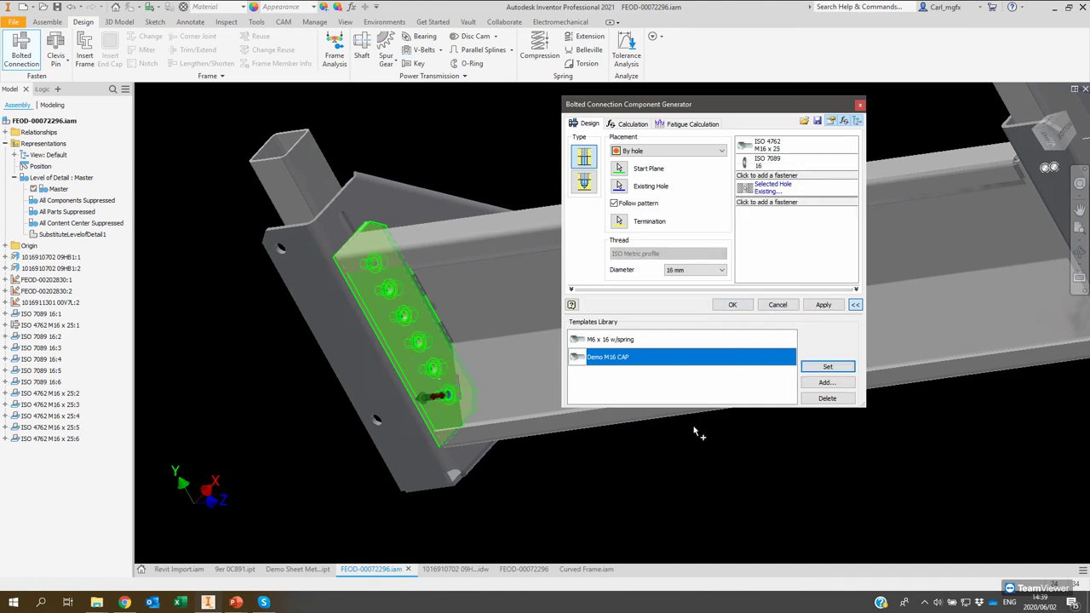
click(734, 305)
click(608, 205)
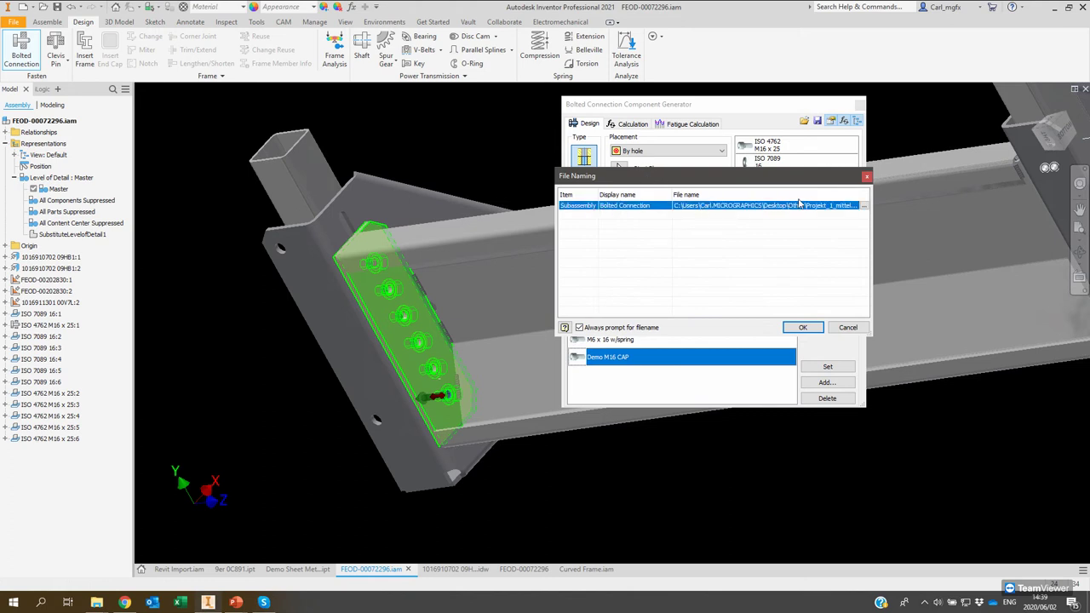
click(805, 328)
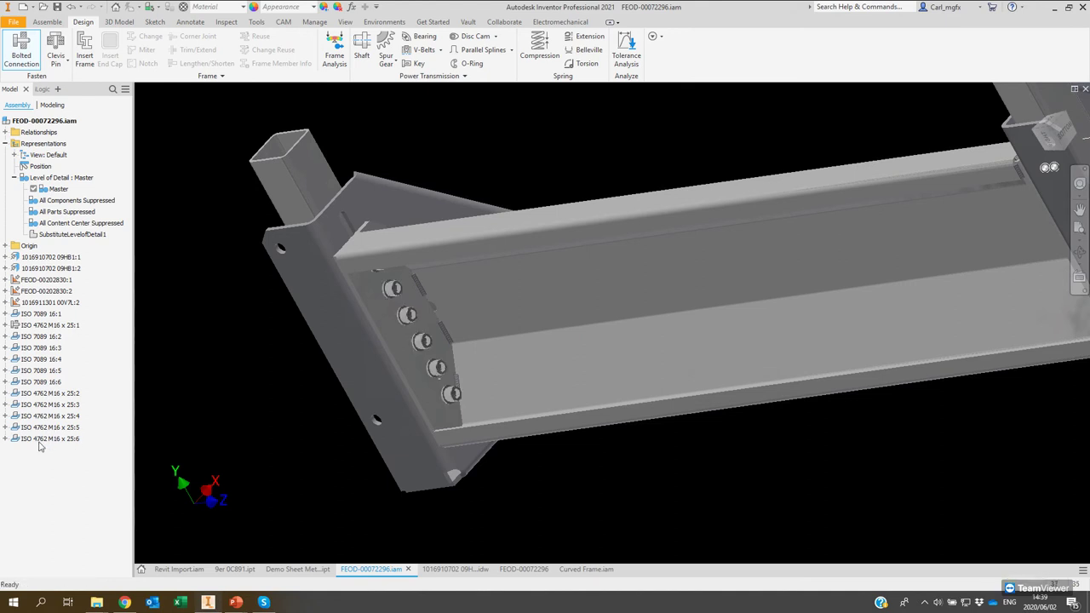
click(14, 452)
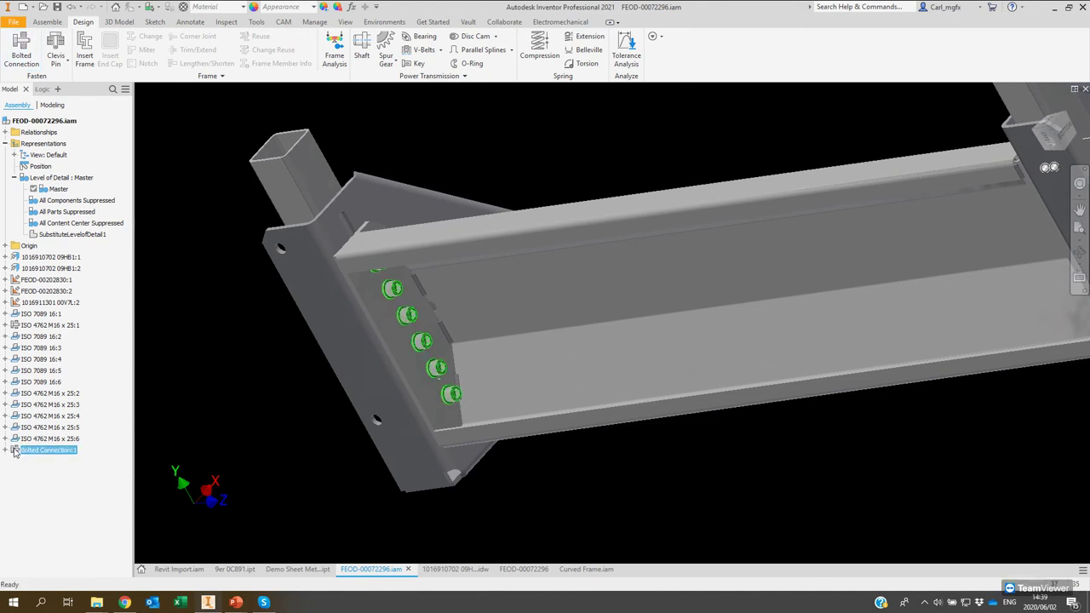
click(5, 449)
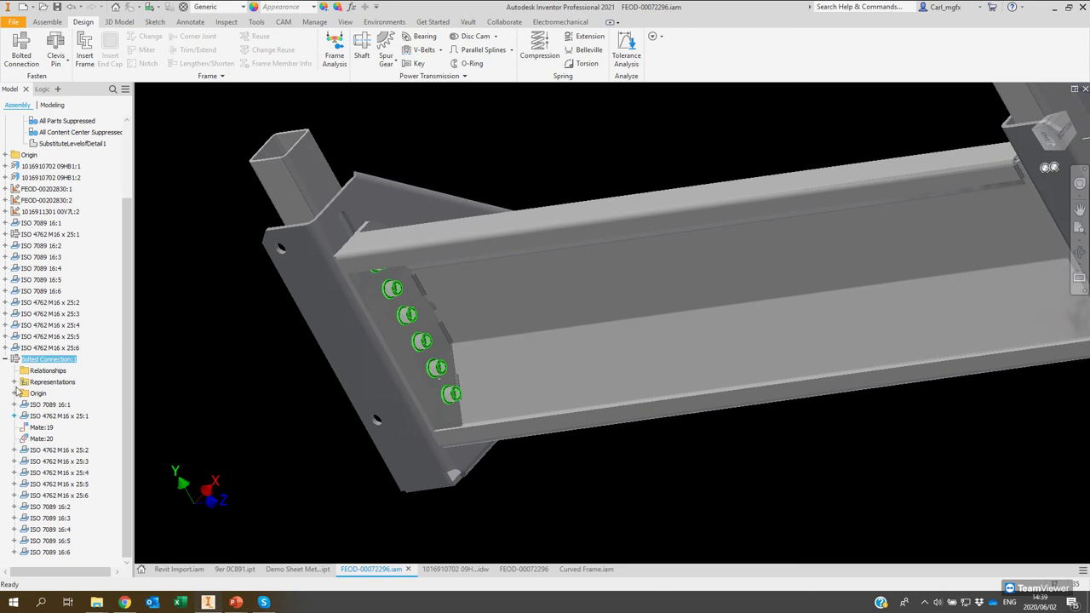
click(5, 361)
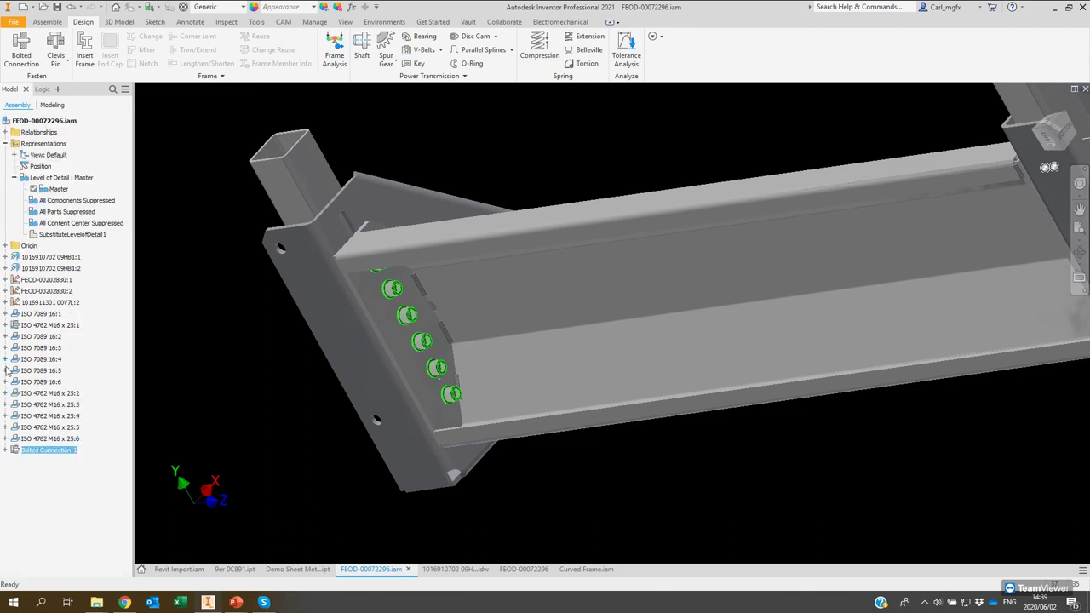
click(5, 449)
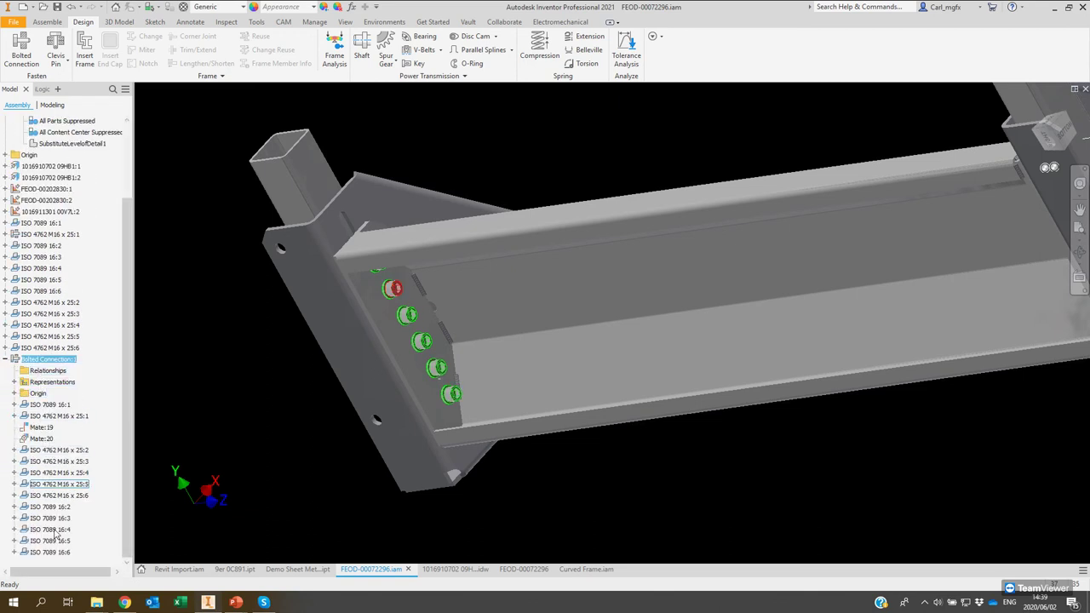
click(6, 360)
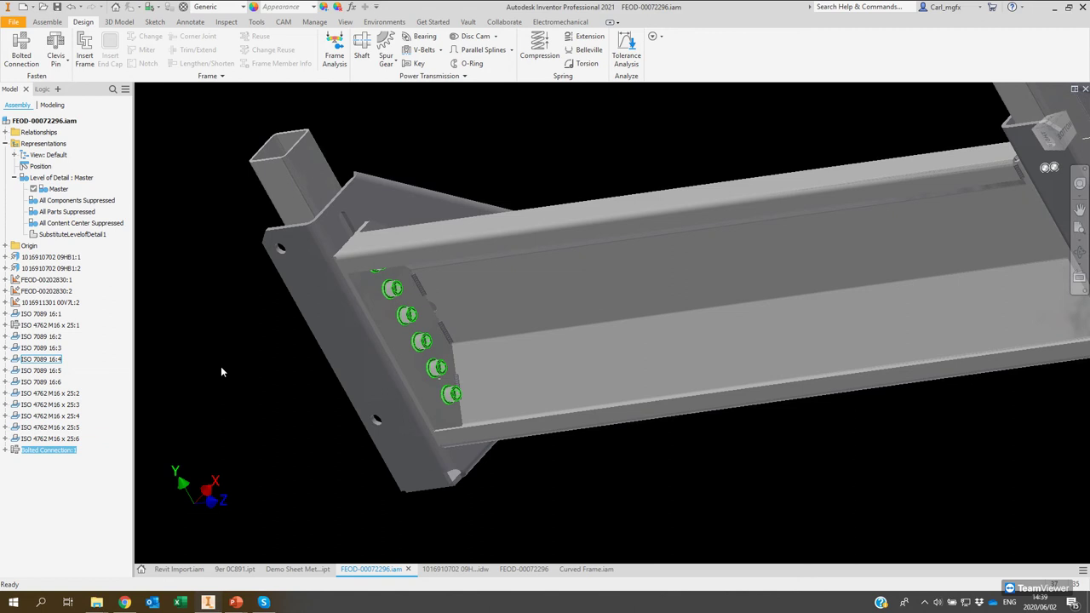
click(455, 568)
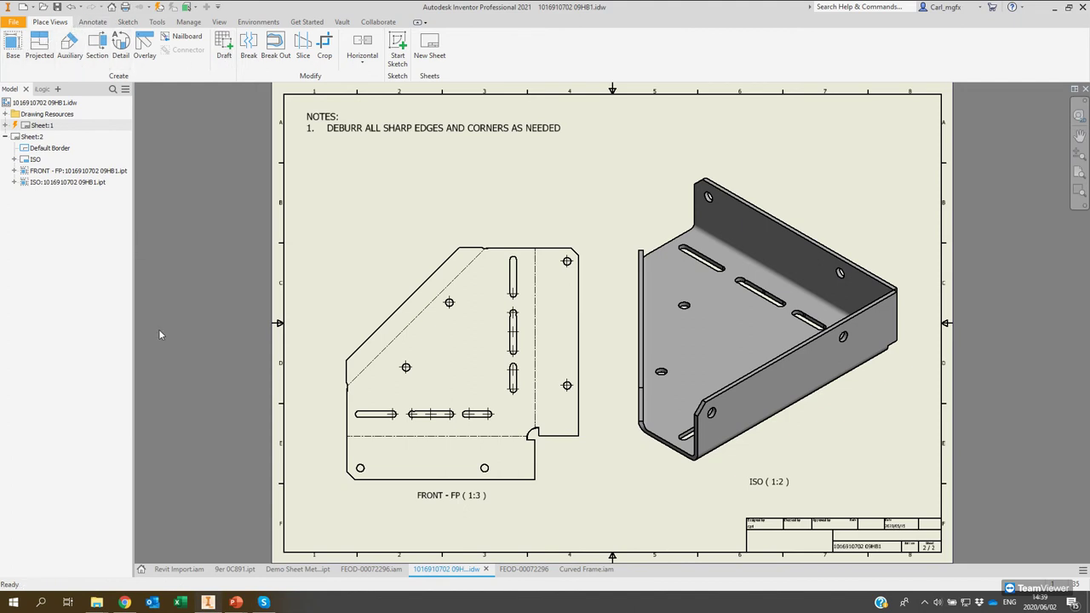
Start a dimension on the flat-pattern view from the hole near the chamfer, zooming in to place it.
click(90, 23)
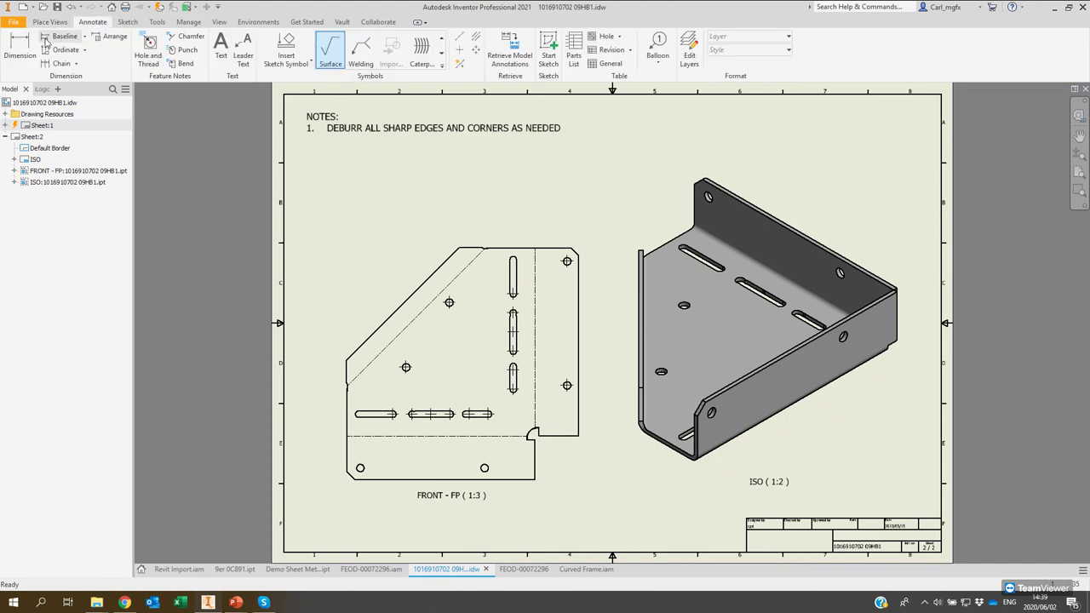
click(19, 49)
scroll(406, 368, up, 3)
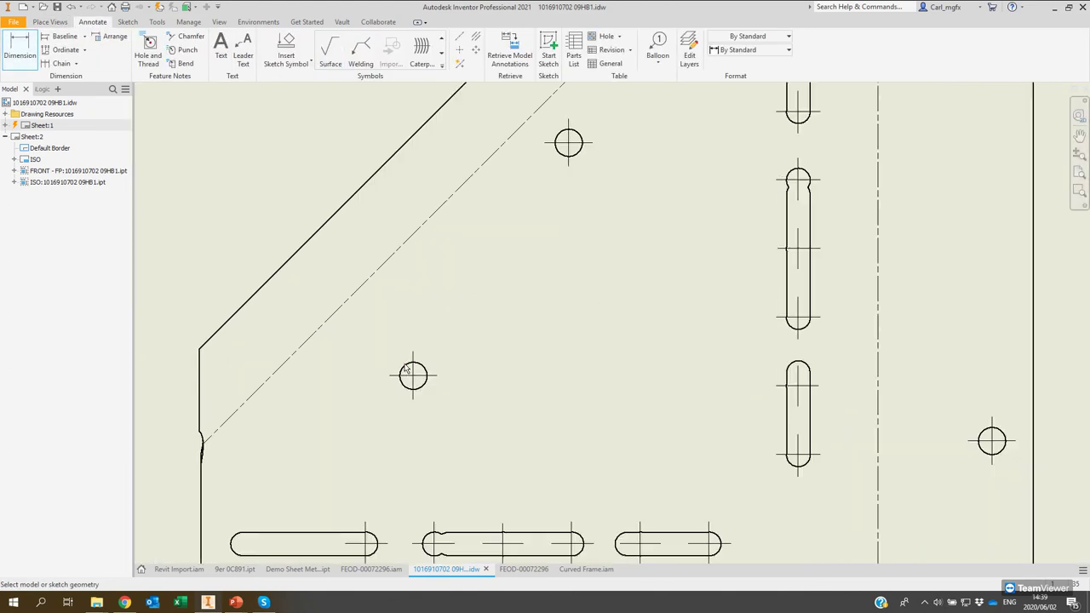
click(413, 374)
scroll(417, 370, down, 3)
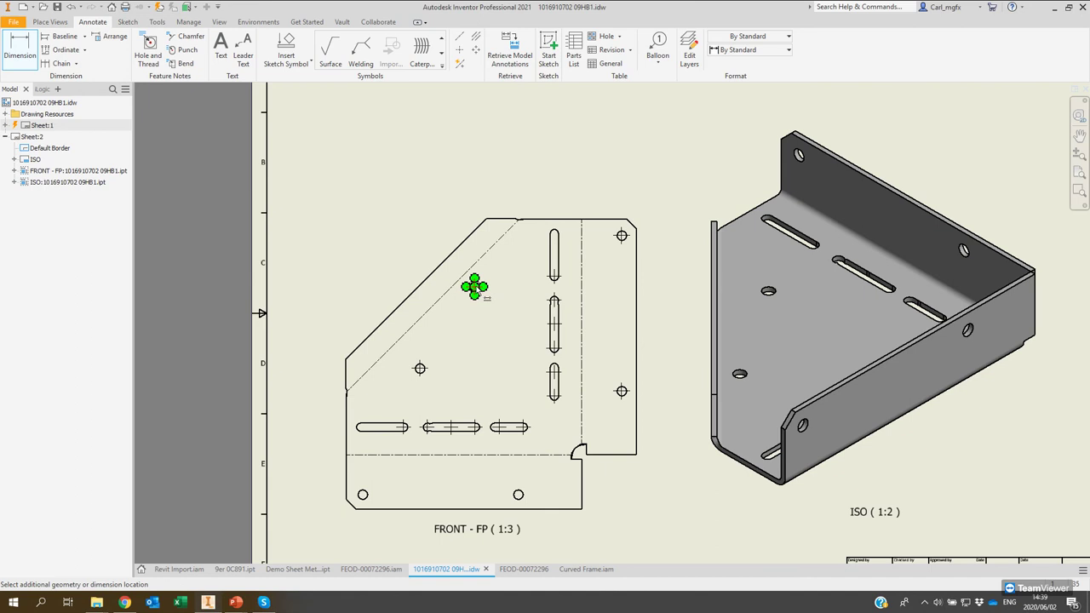
scroll(474, 287, up, 5)
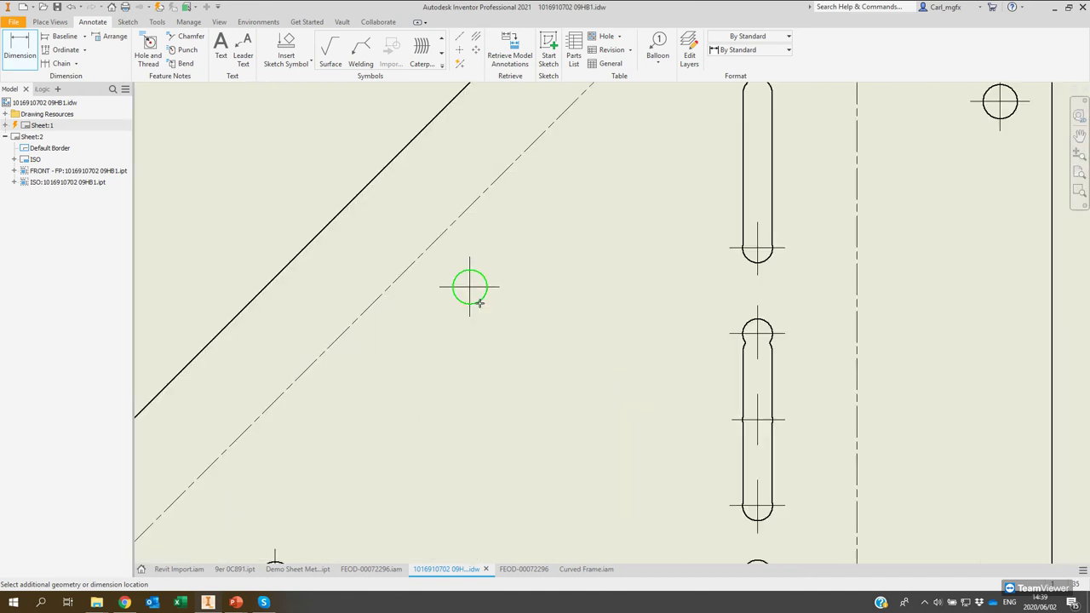
key(Home)
scroll(449, 339, up, 3)
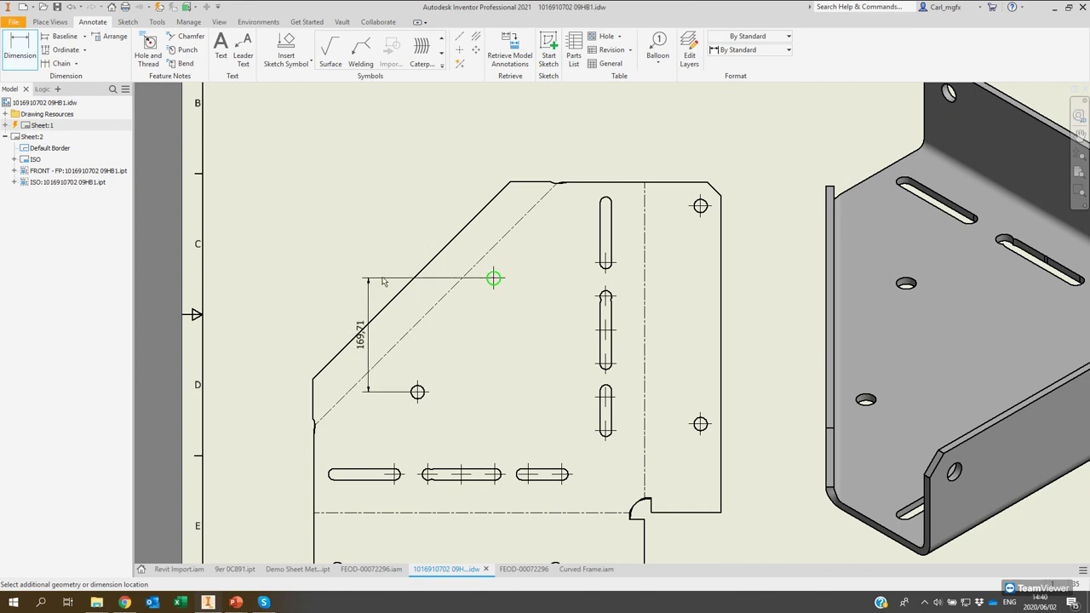
Place a 124,10 aligned dimension from the chamfered edge to the upper hole.
right_click(424, 293)
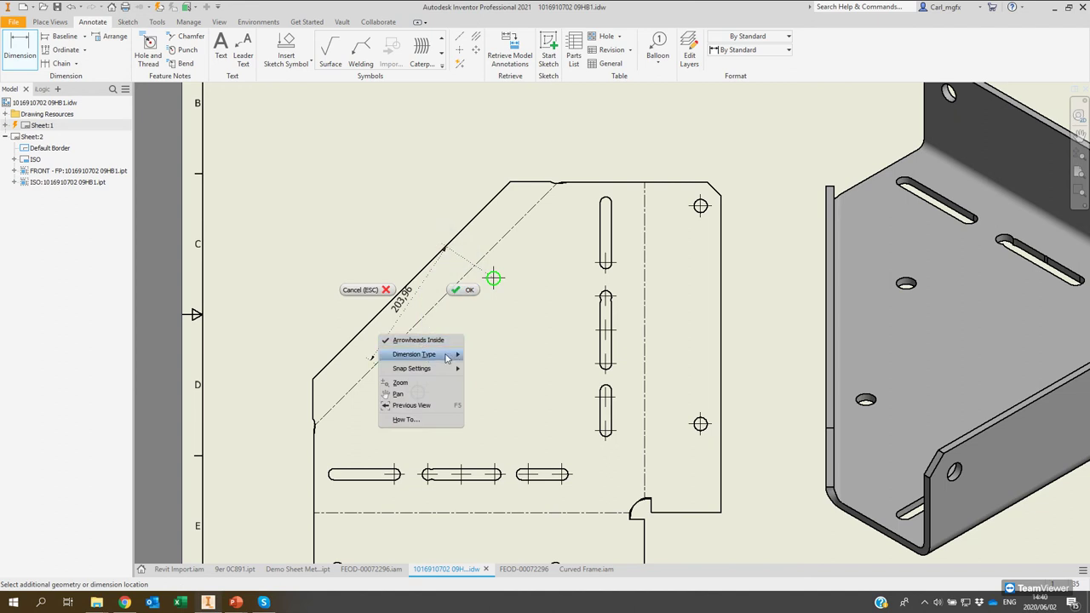
mouse_move(430, 355)
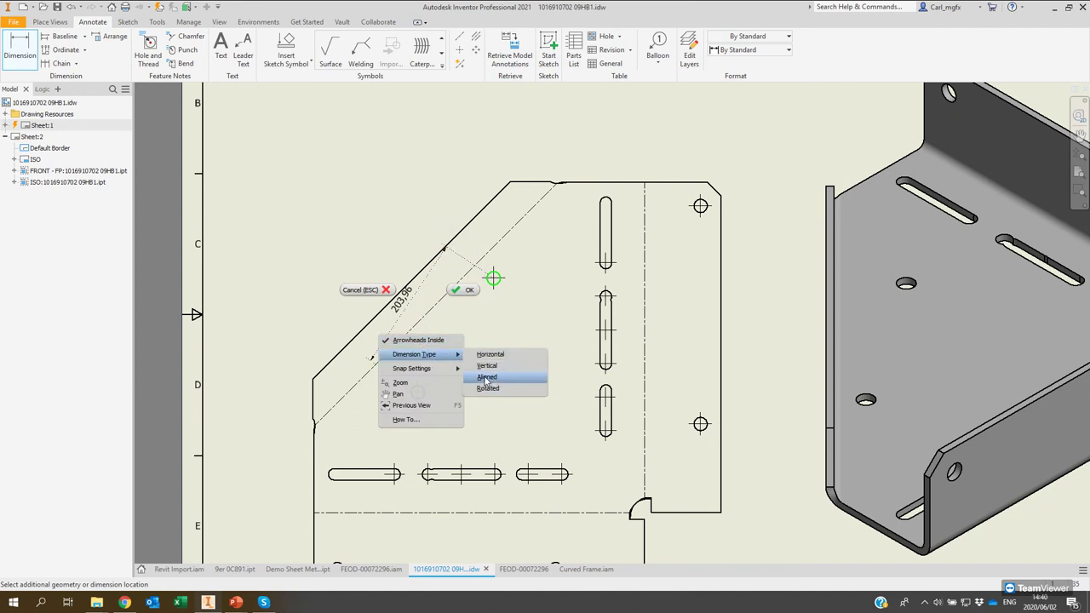
click(486, 378)
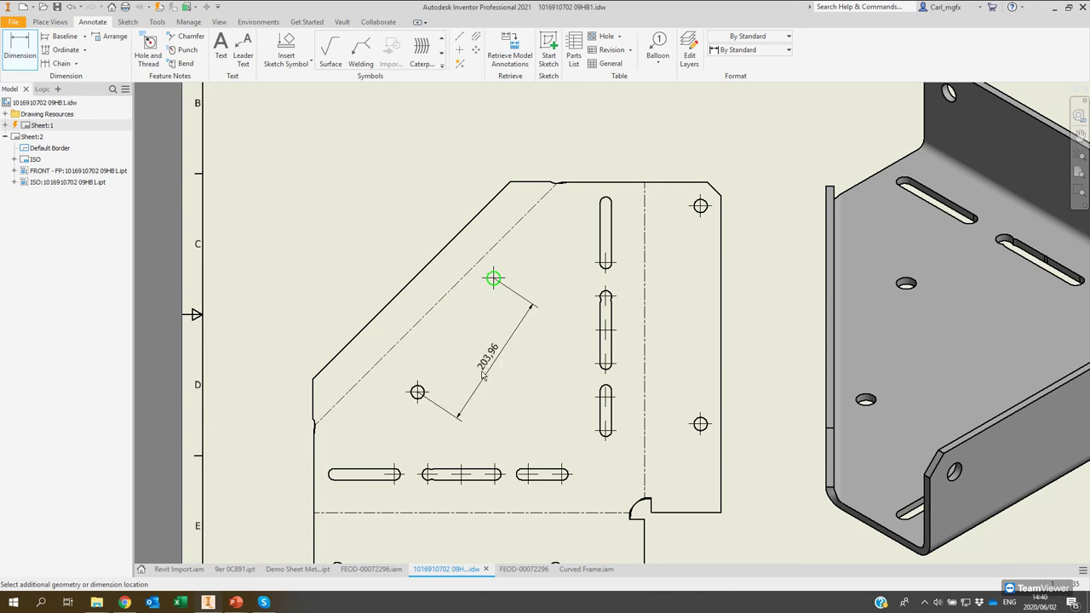
click(431, 260)
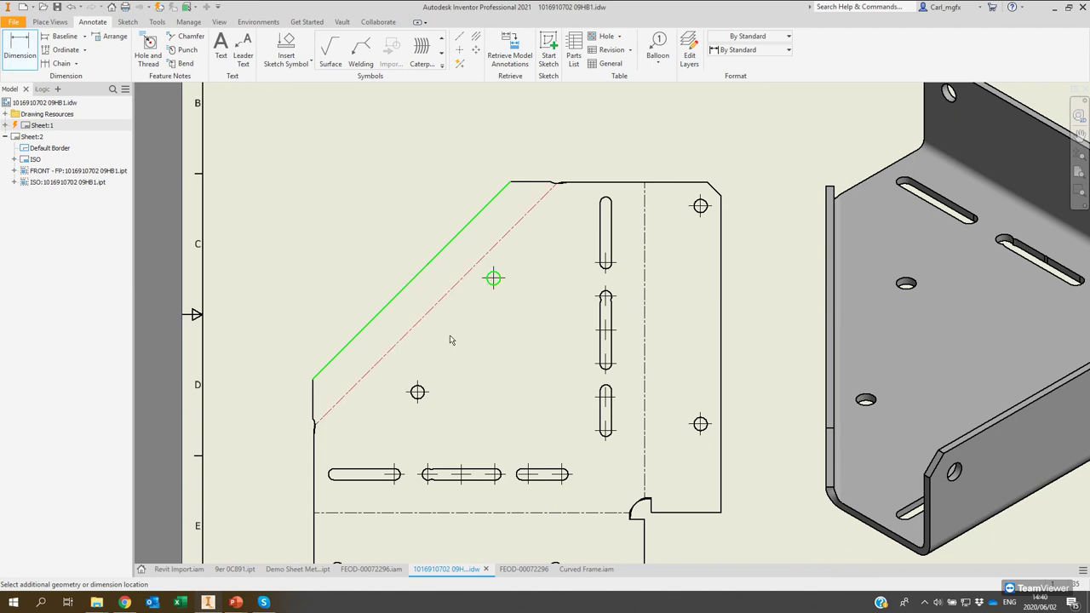
key(Escape)
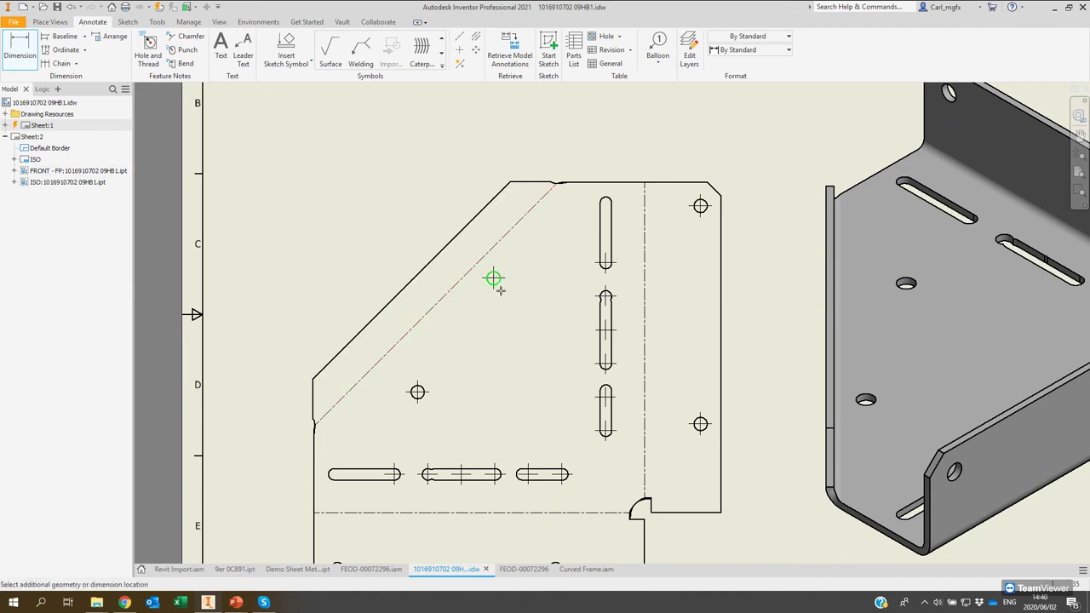
click(417, 391)
right_click(420, 391)
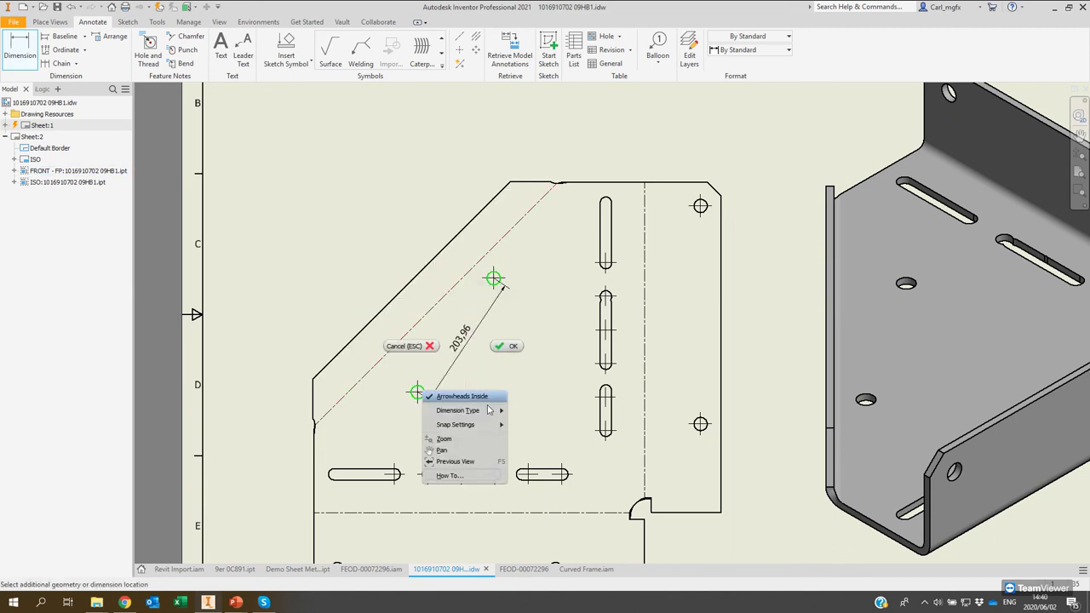
mouse_move(489, 412)
click(544, 433)
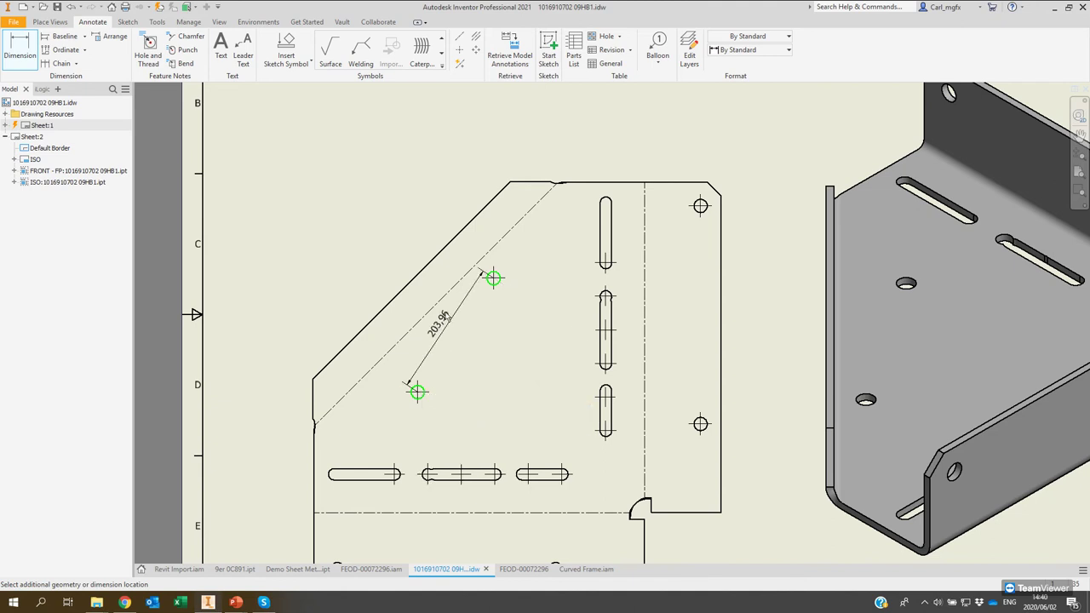
click(428, 260)
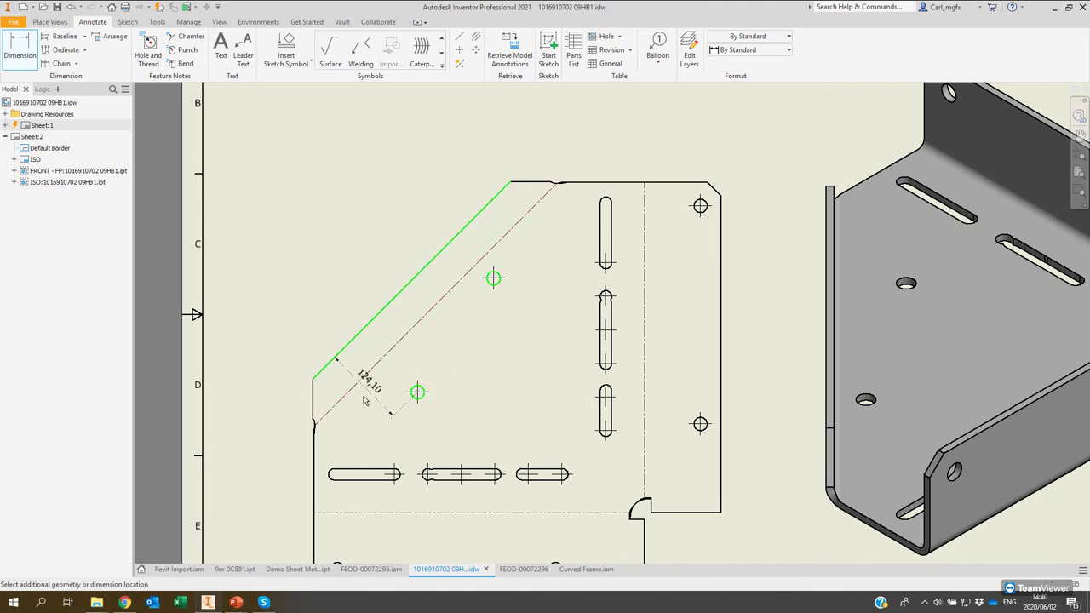
click(445, 298)
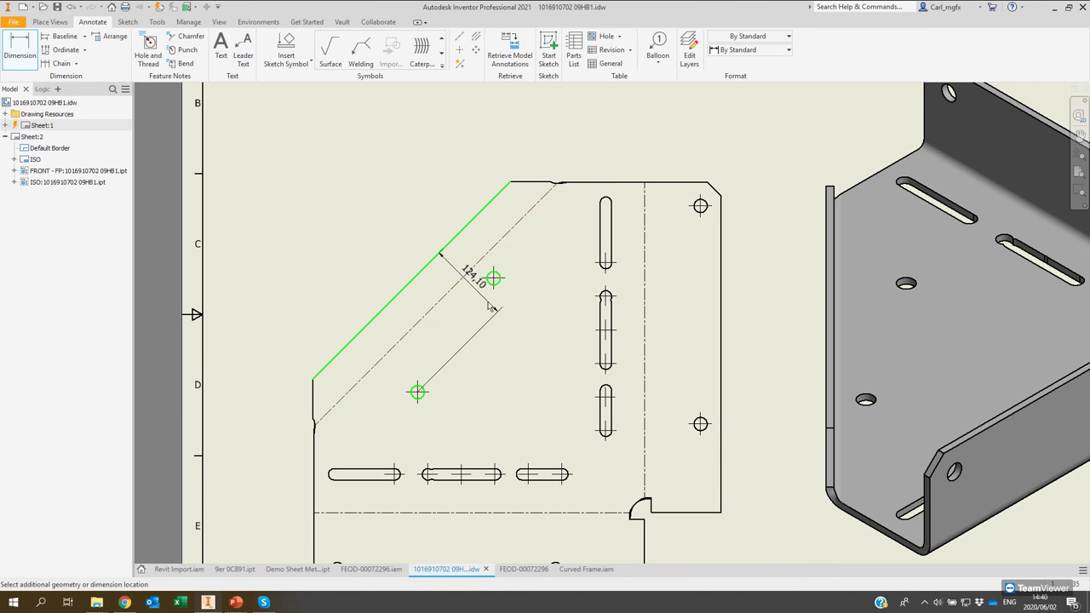
key(Escape)
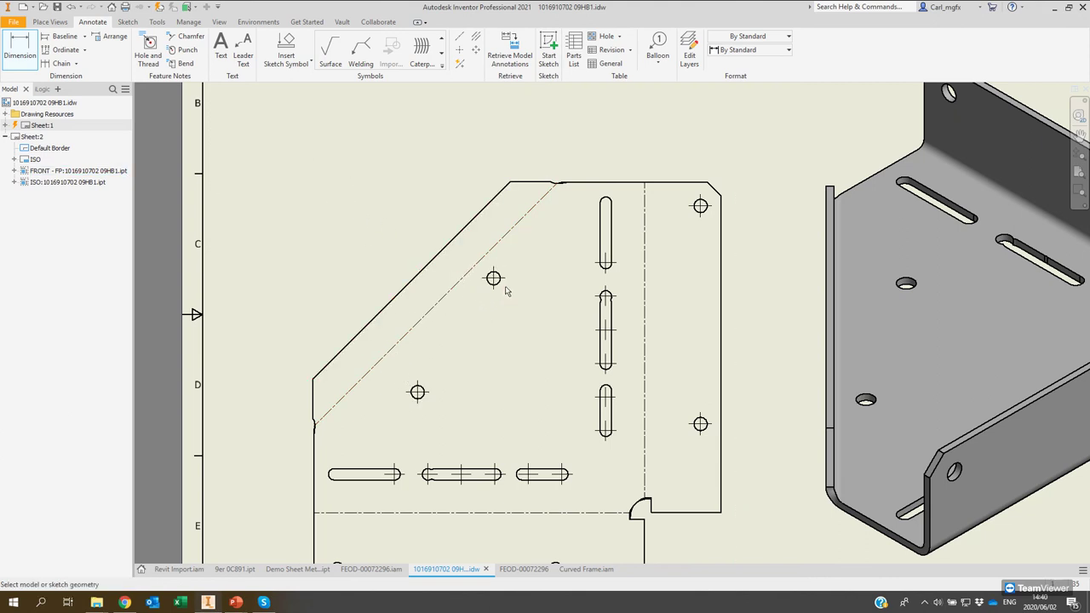
Add the 200,00 rotated dimension between the lower and upper holes along the diagonal edge.
click(495, 279)
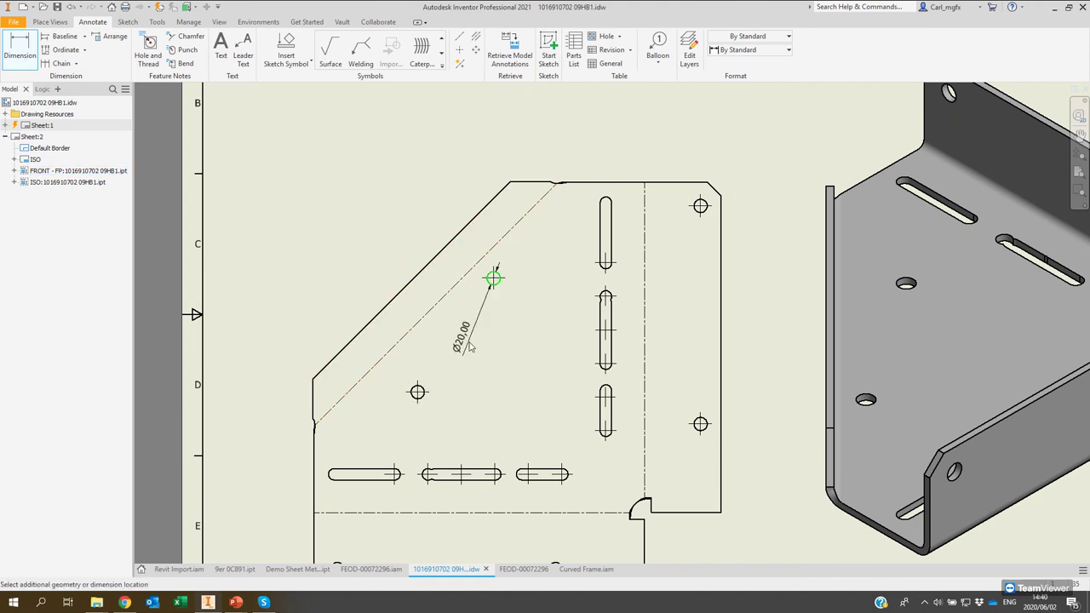
right_click(428, 384)
key(Escape)
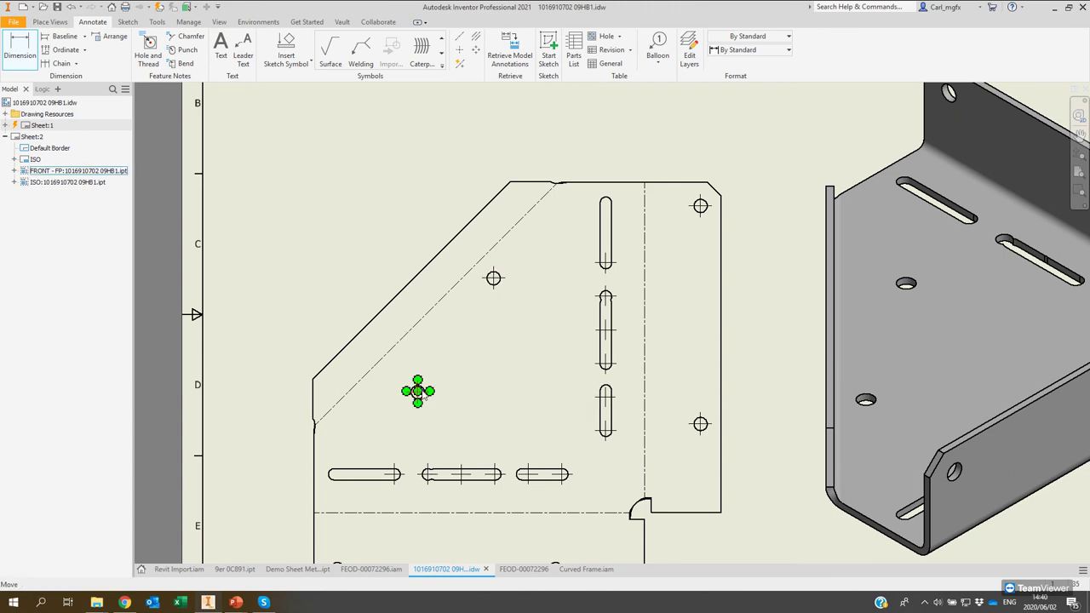
scroll(417, 401, up, 5)
scroll(457, 294, down, 5)
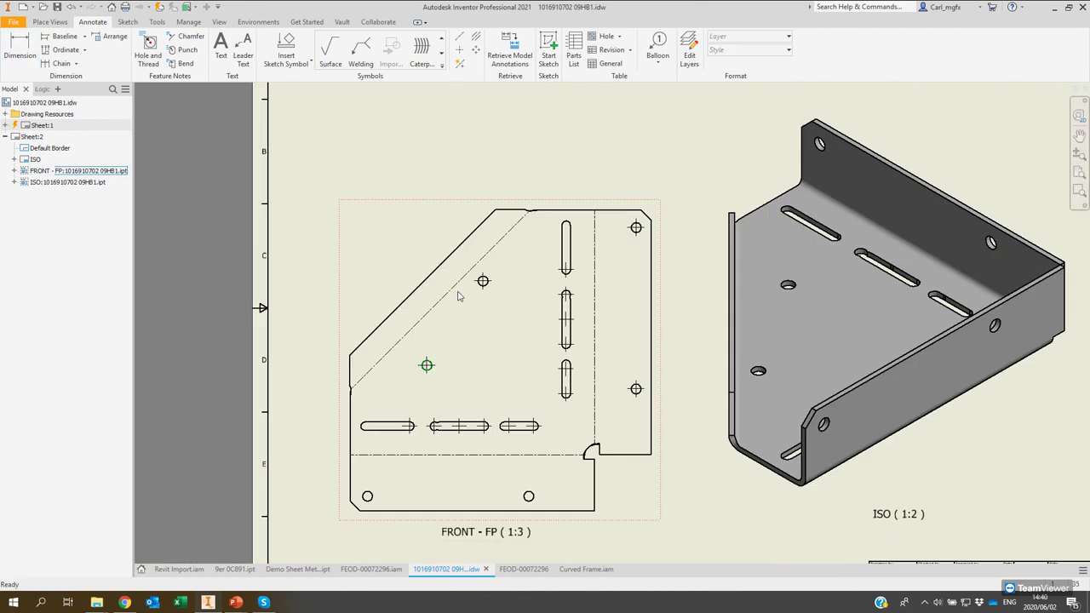
scroll(478, 291, up, 3)
click(485, 286)
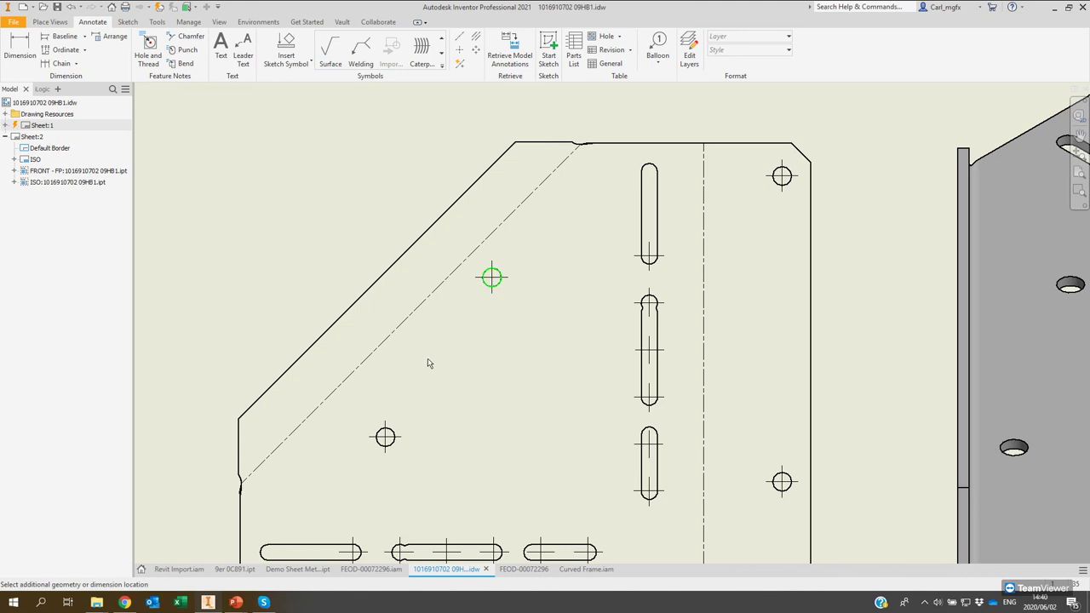
key(Escape)
click(393, 430)
click(492, 279)
right_click(415, 384)
mouse_move(481, 403)
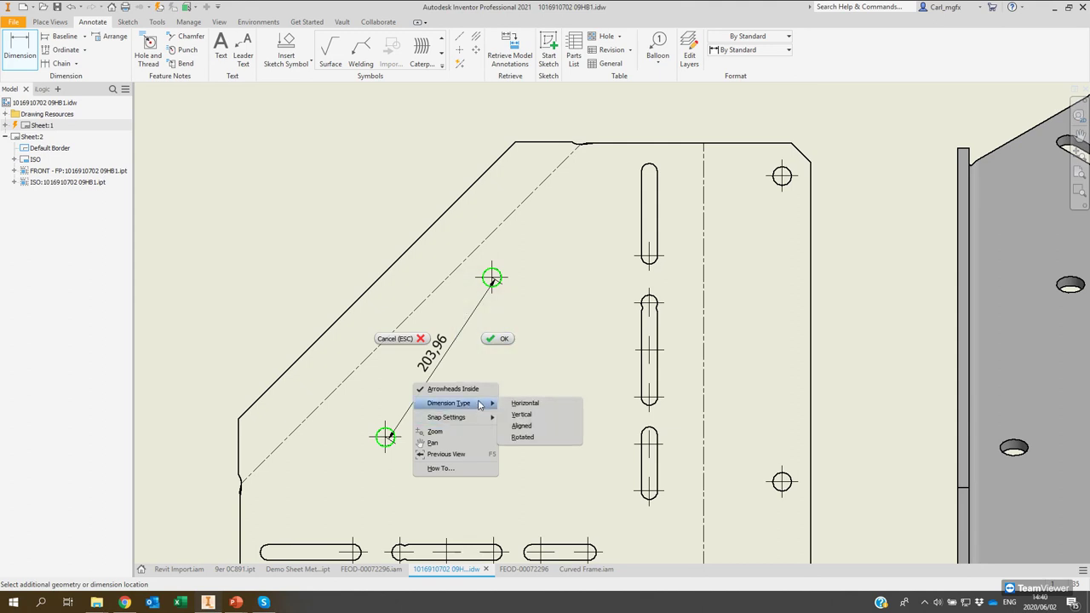
click(520, 438)
click(415, 242)
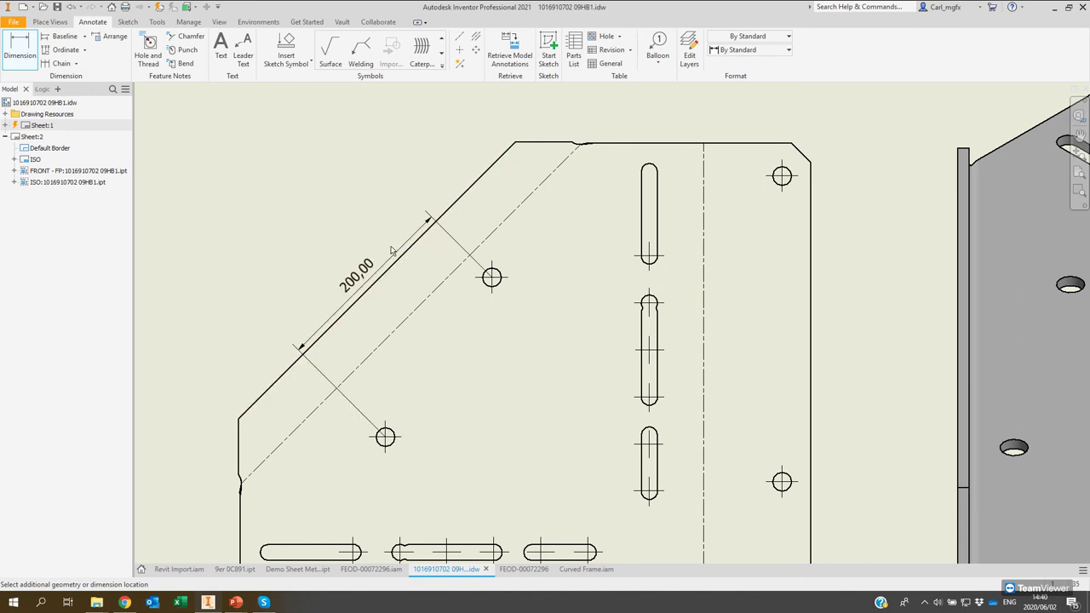
click(356, 225)
Add a rotated 40,00 dimension from the hole line to the slot edge, then fit the sheet.
click(497, 286)
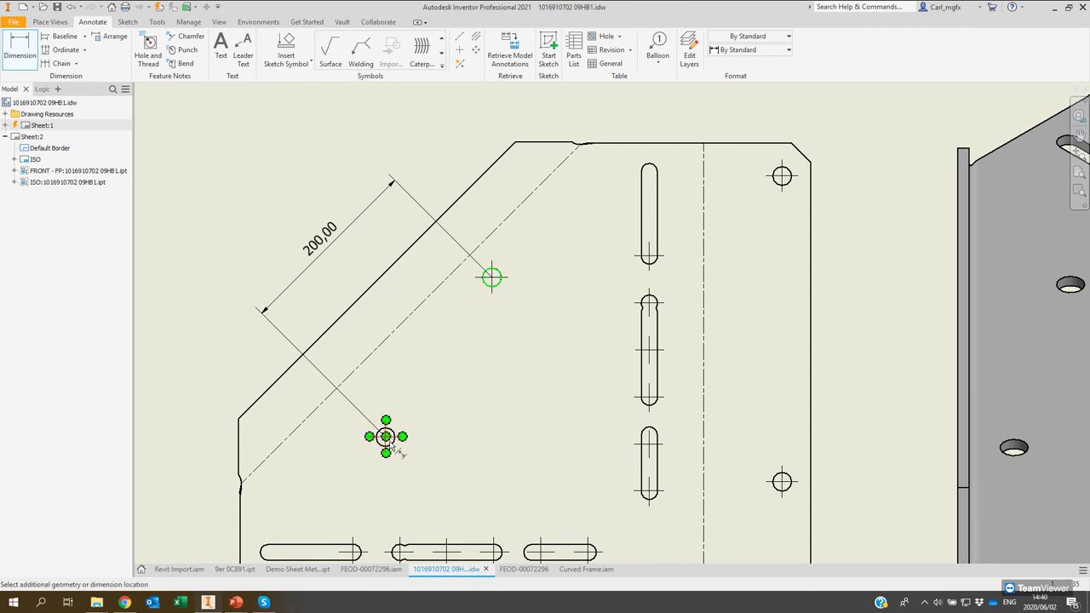
click(393, 437)
right_click(439, 415)
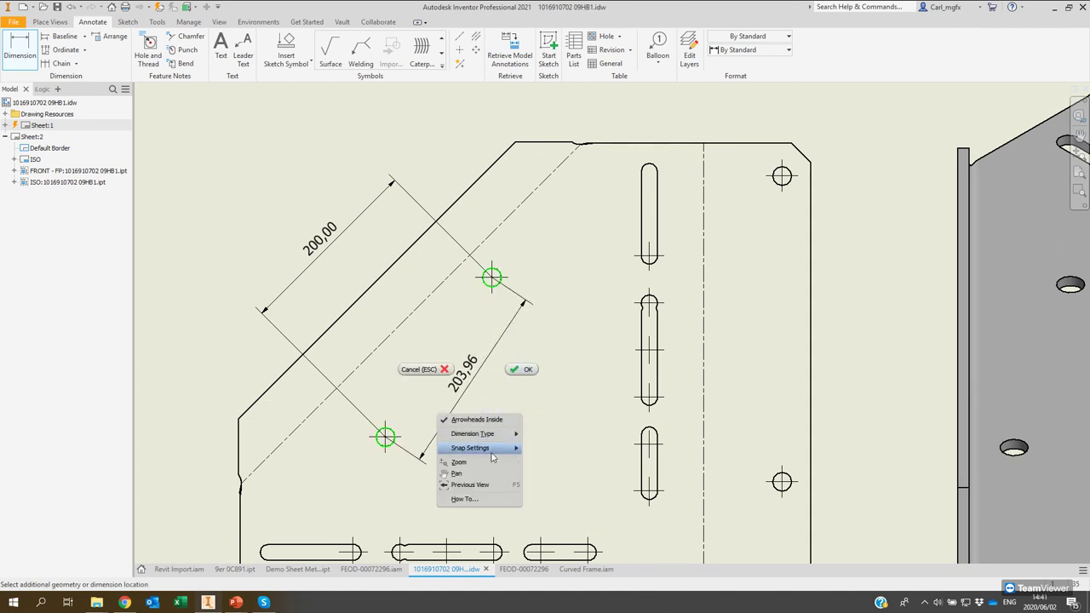
mouse_move(510, 434)
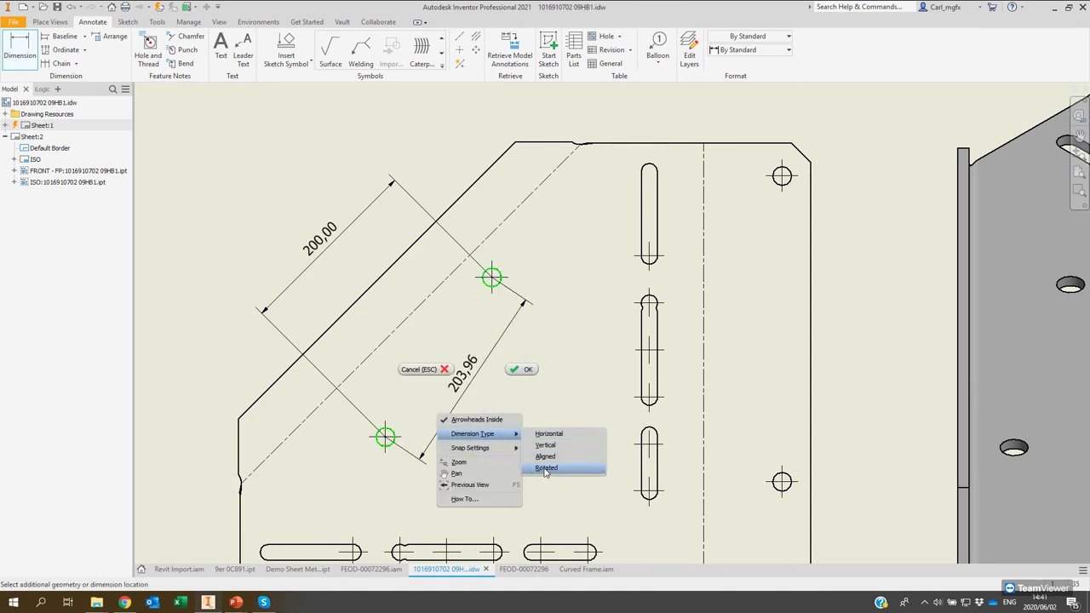
click(539, 468)
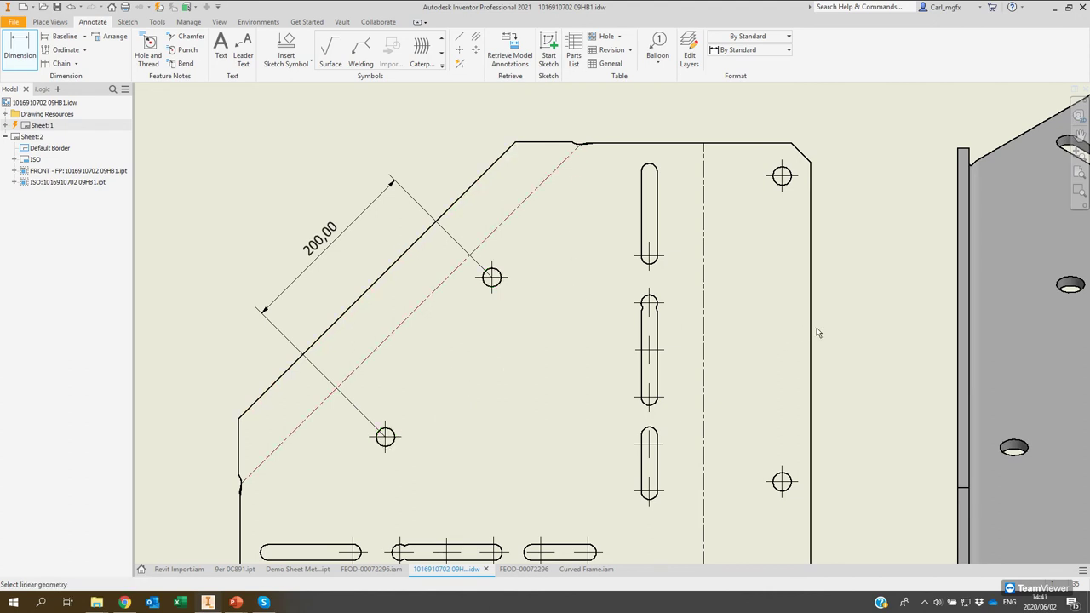
click(797, 150)
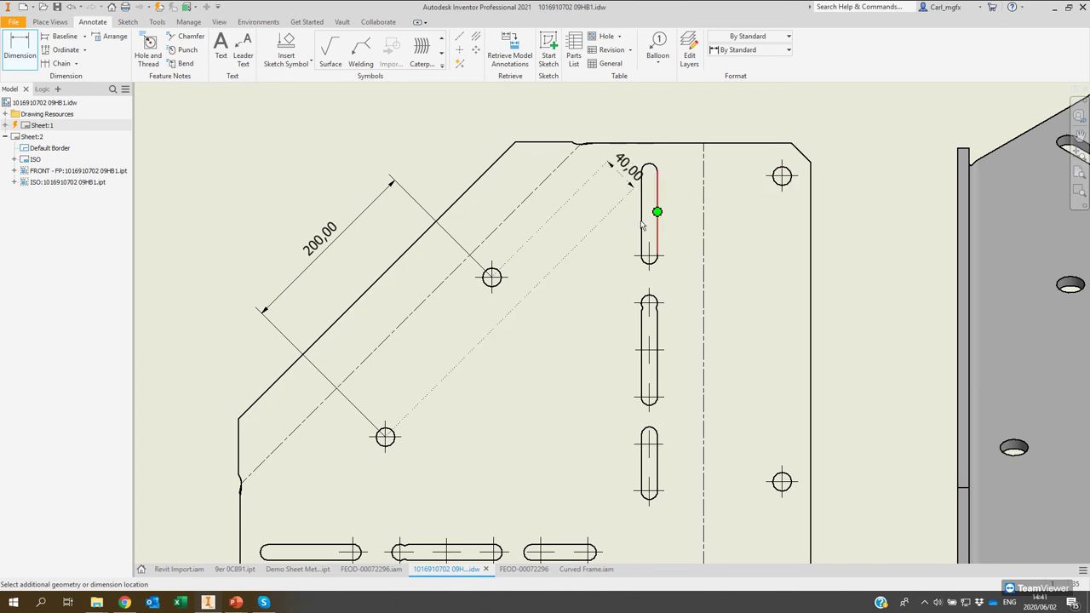
click(593, 238)
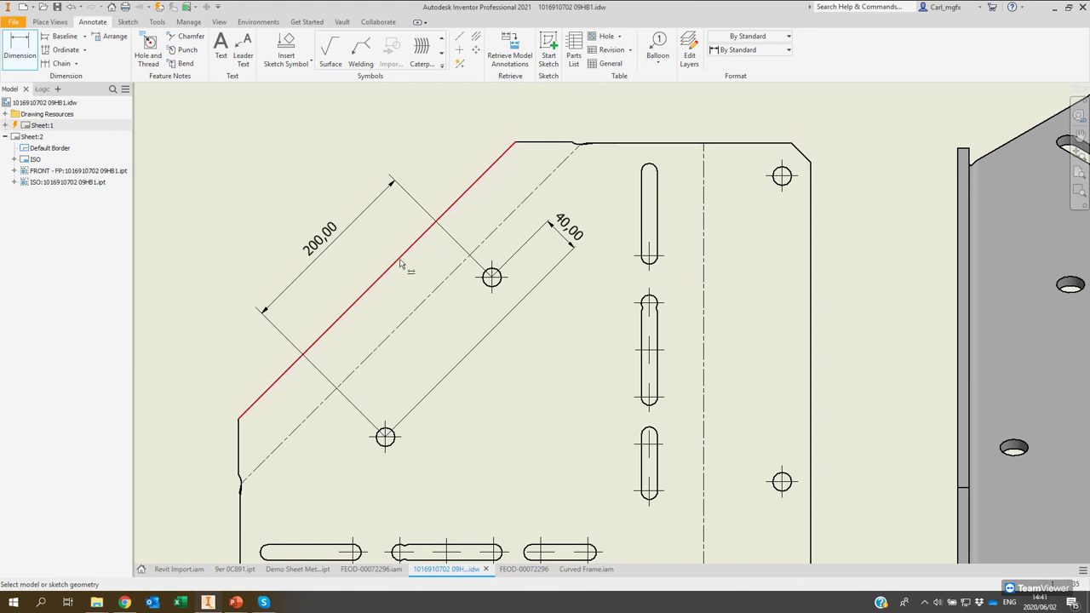
key(Escape)
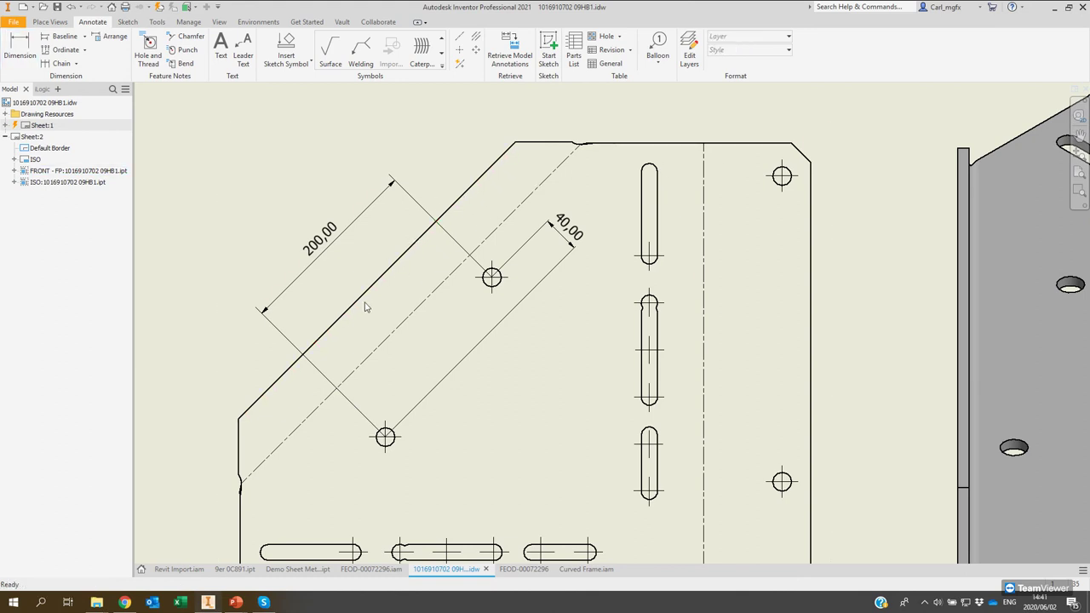
key(Home)
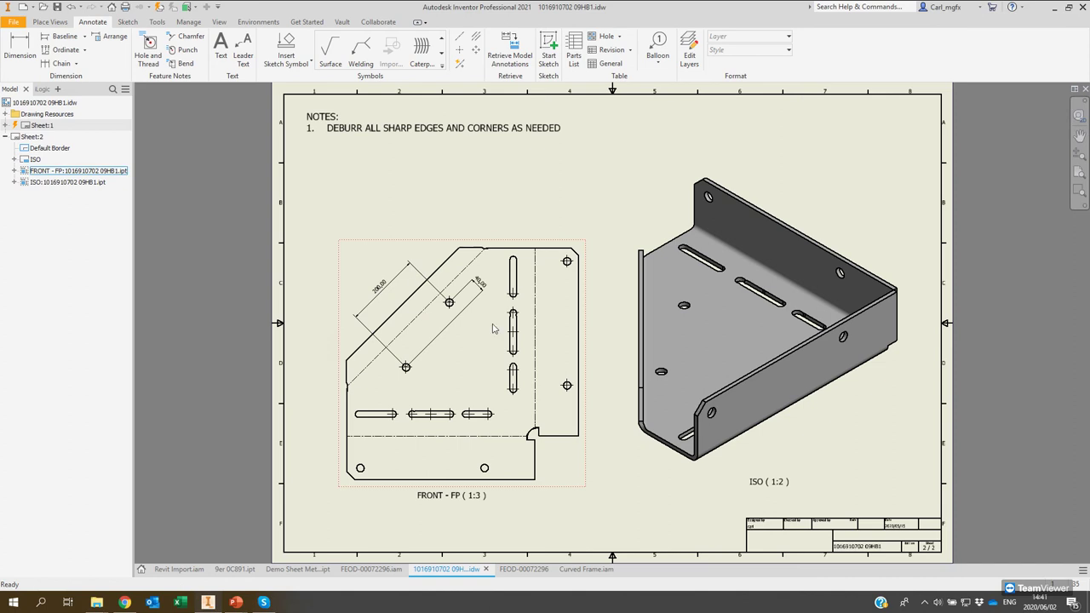
Cycle through the open documents to reach the 9er 0C891 part.
scroll(493, 328, down, 2)
scroll(435, 449, up, 3)
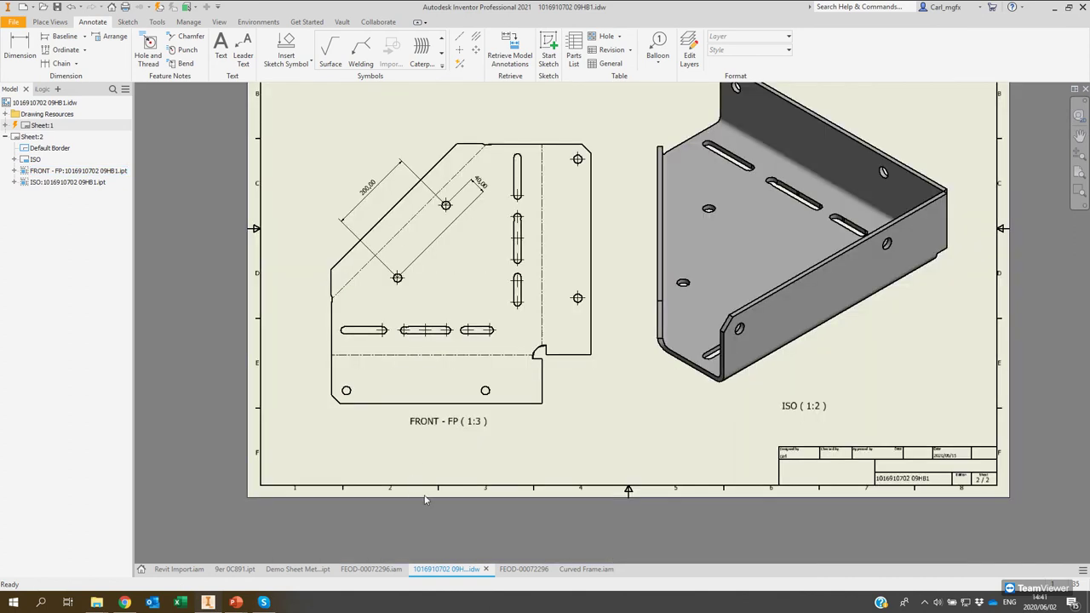
click(523, 570)
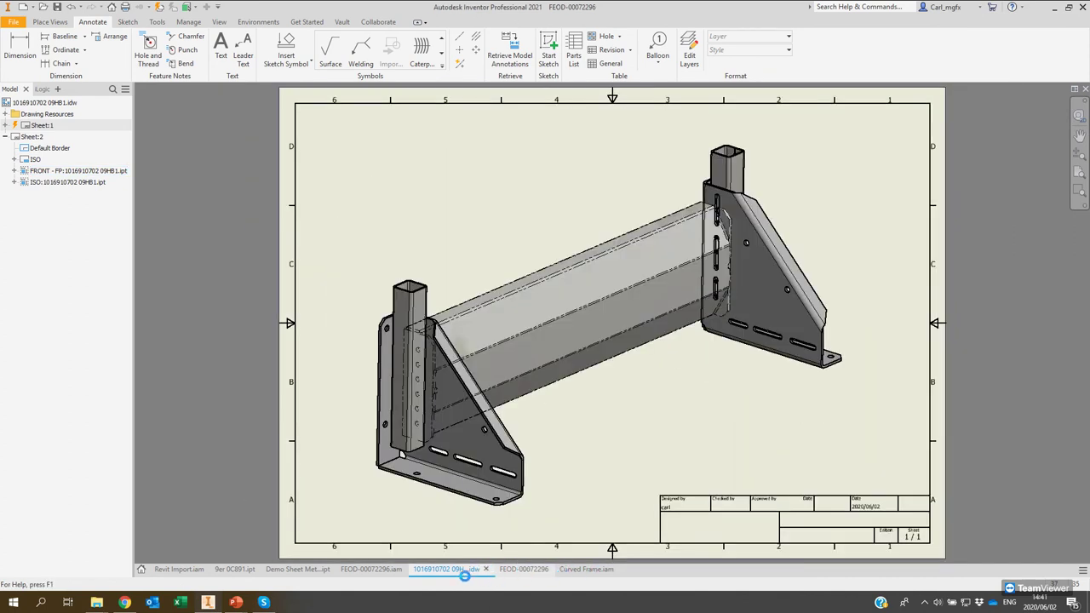
click(371, 568)
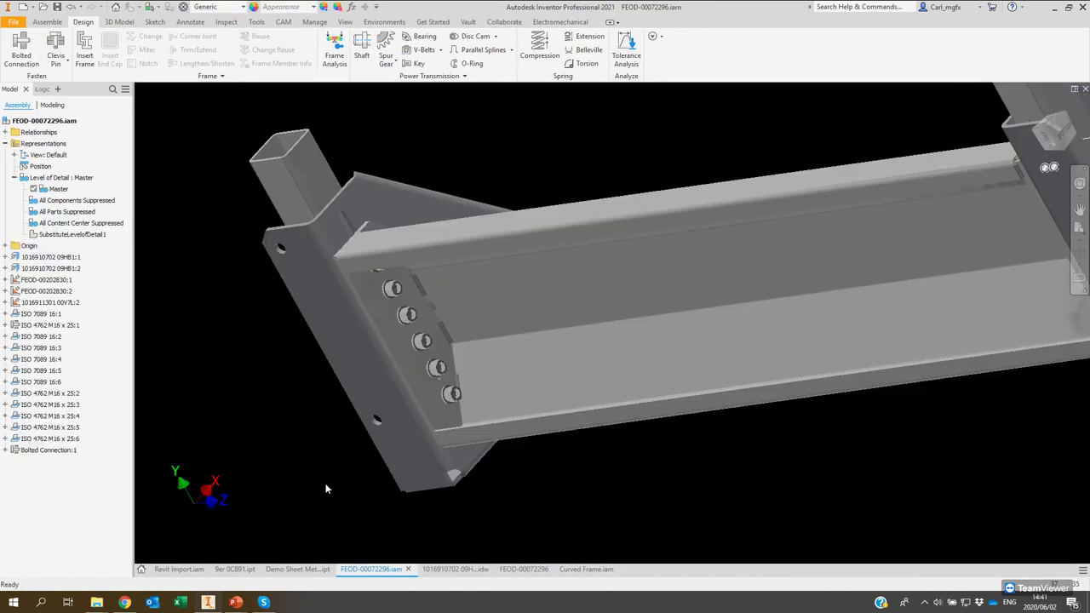
click(456, 569)
click(297, 569)
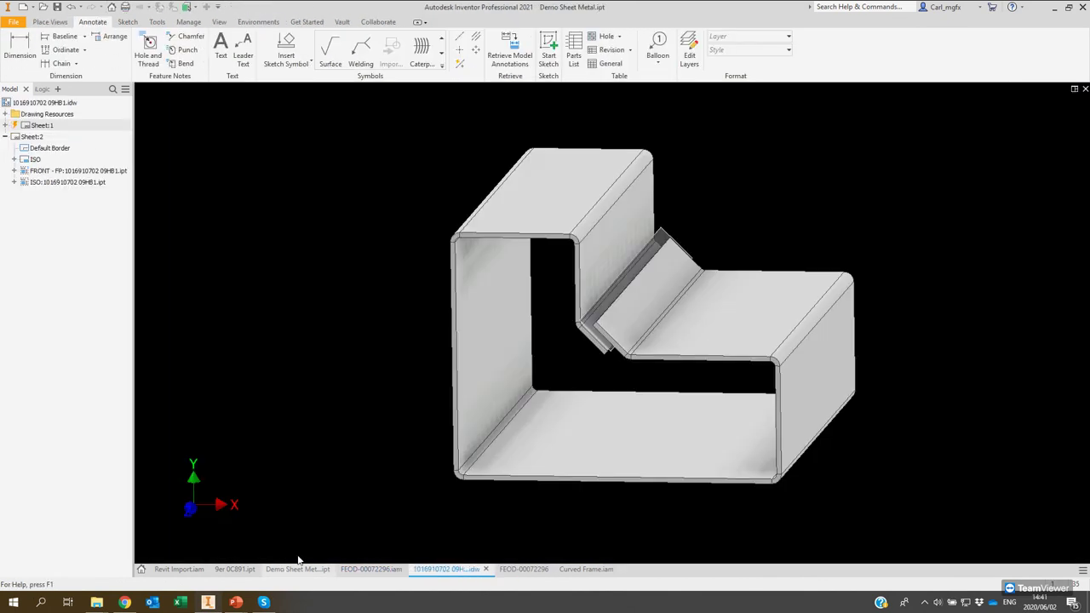
click(234, 569)
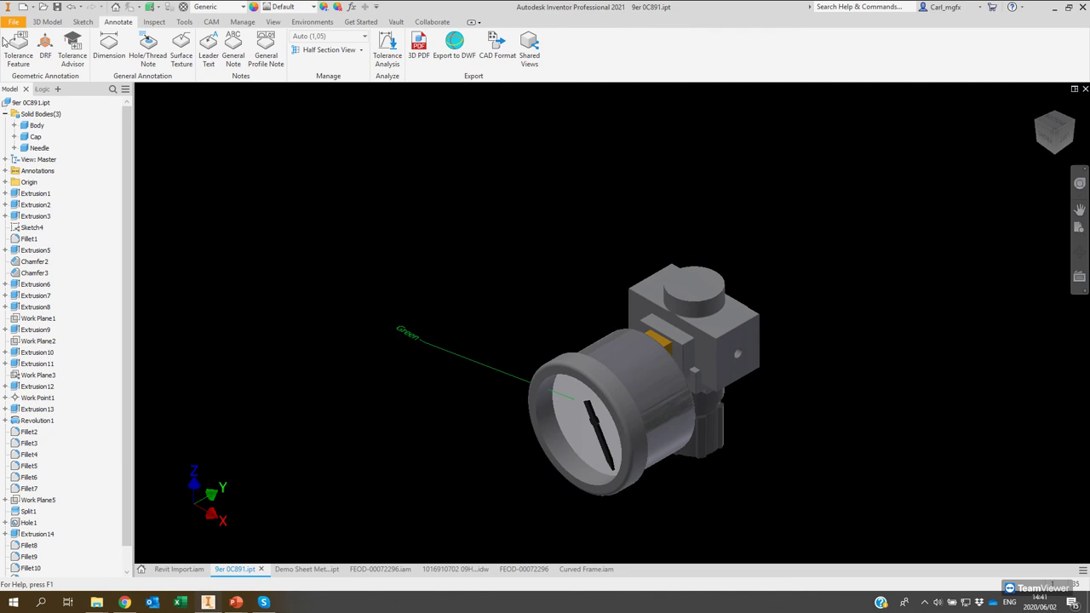
Square the 9er 0C891 part to an orthographic ViewCube view and open the Create New File templates.
drag(1054, 125, 1067, 108)
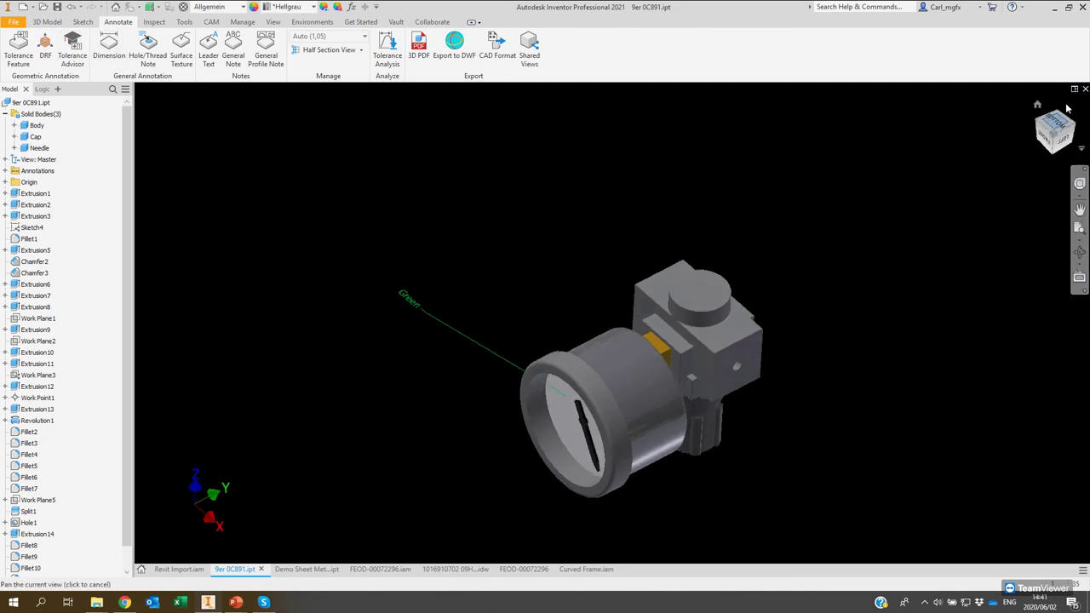
click(1066, 108)
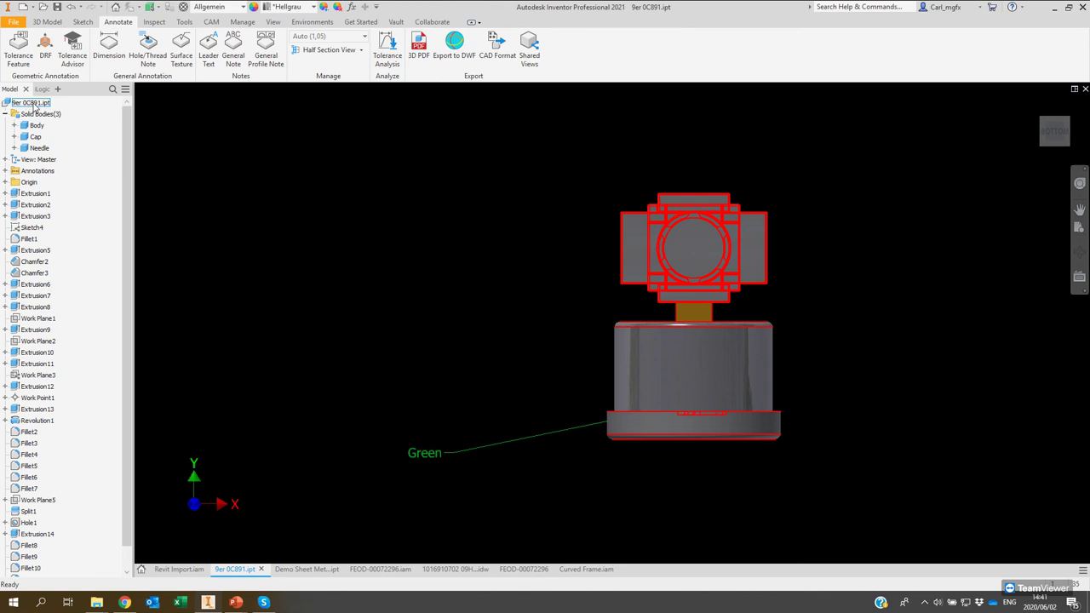
click(23, 7)
drag(540, 60, 523, 12)
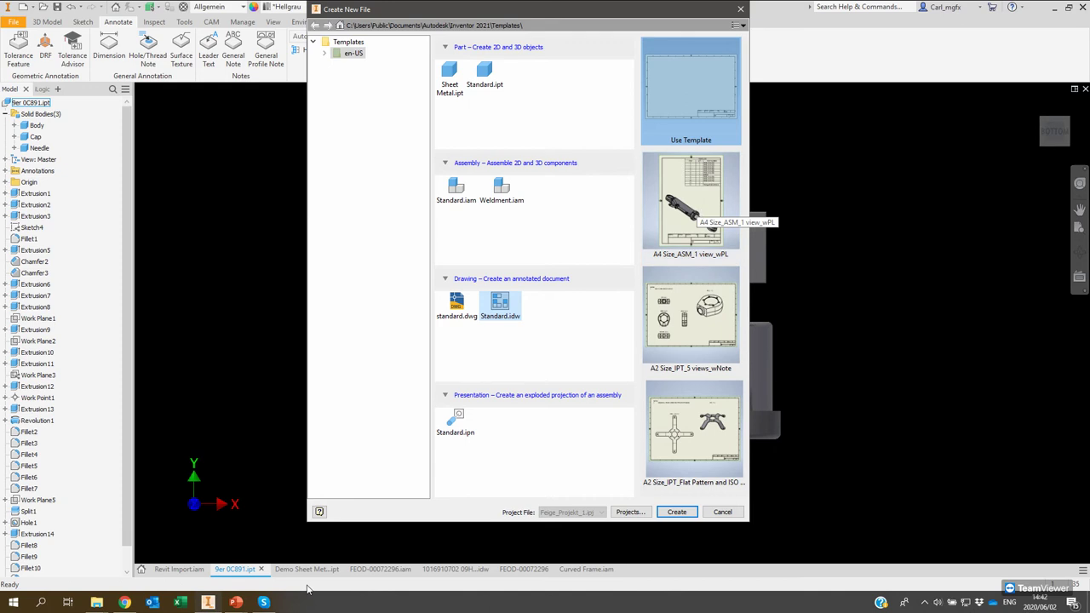
click(722, 511)
click(399, 568)
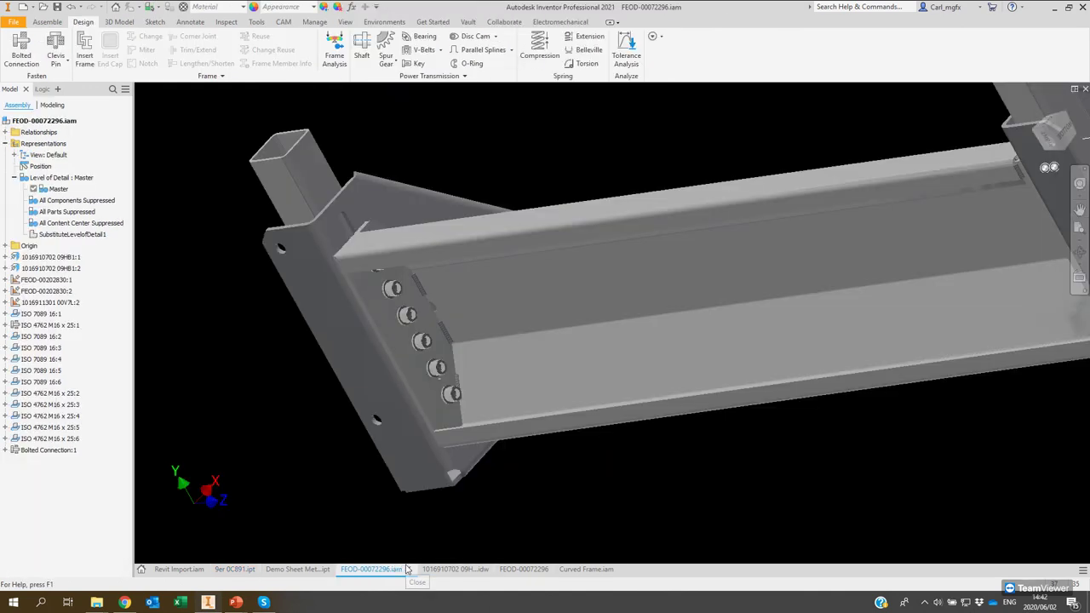
click(439, 569)
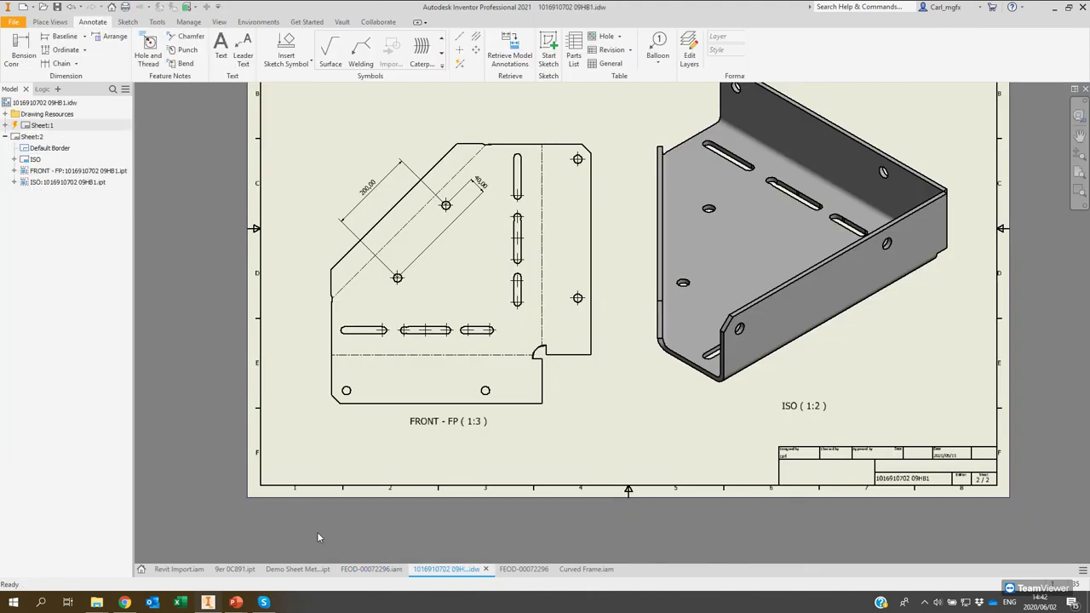
Review the drawing's three Sheet Formats under Drawing Resources, then return to the 9er 0C891 part.
click(5, 114)
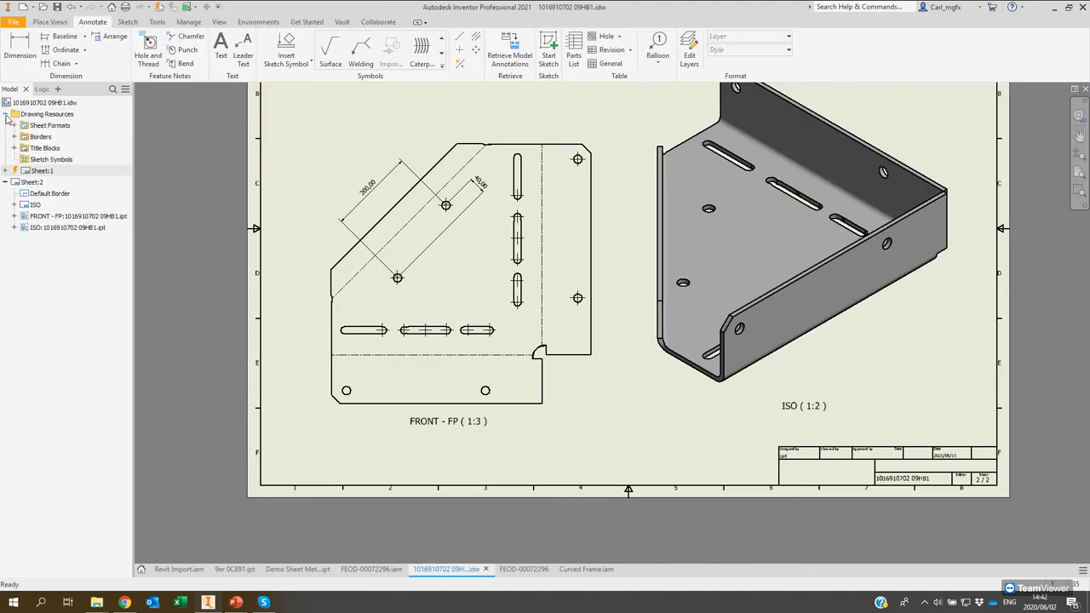
click(15, 128)
click(14, 125)
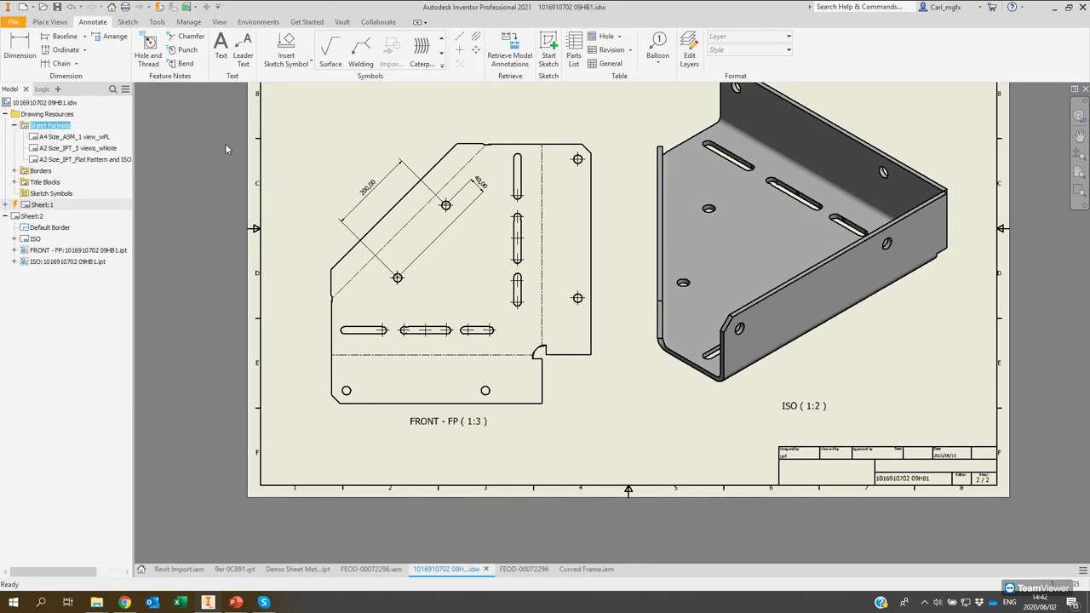
scroll(284, 181, down, 2)
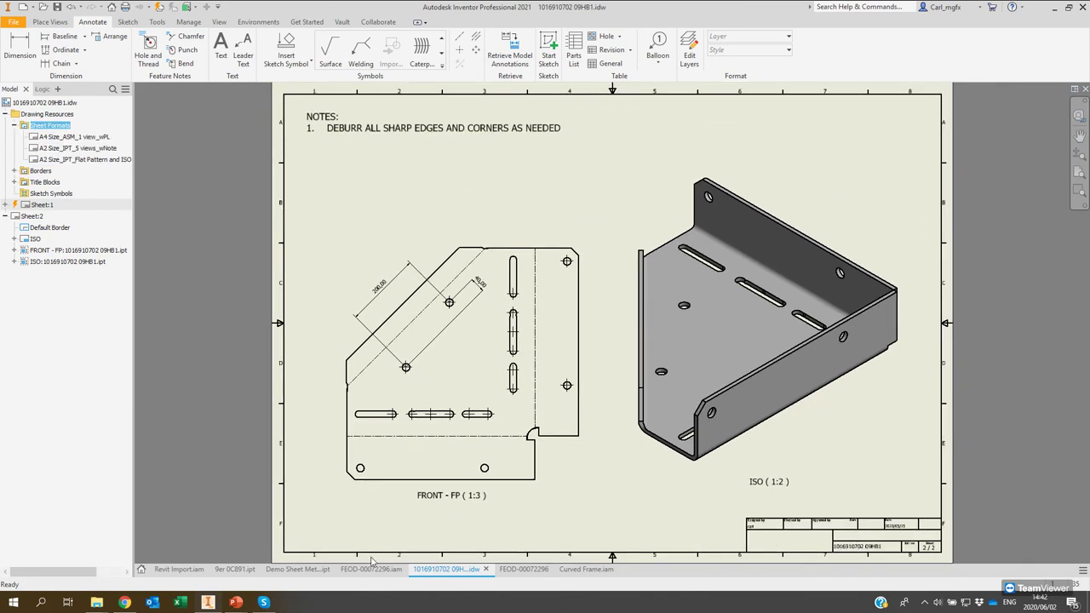
click(238, 571)
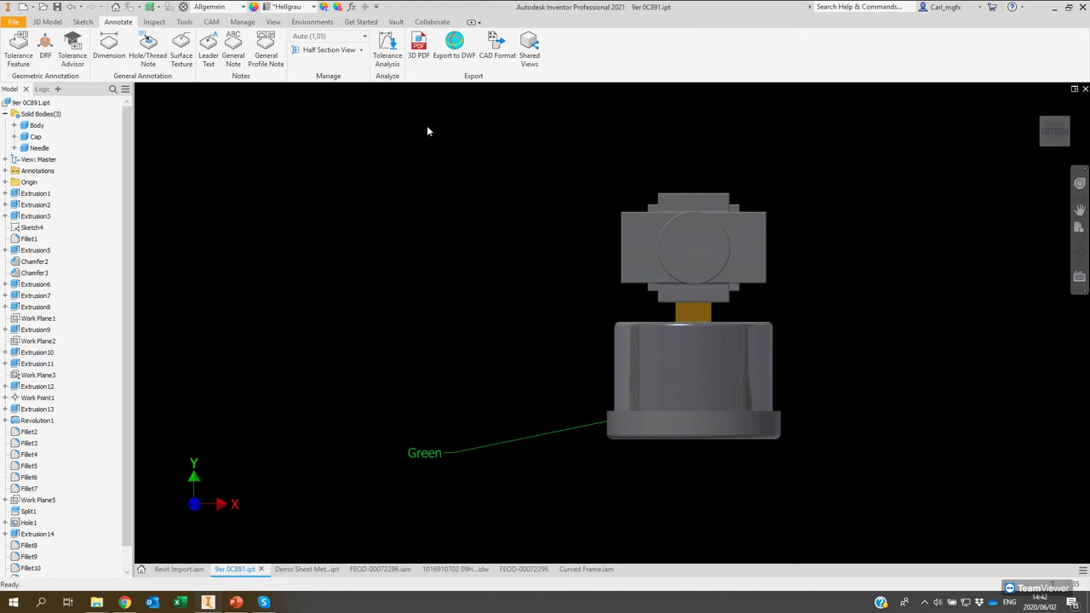
Start a new Standard.idw drawing using the A2 Size_IPT_5 views_wNote sheet format.
click(23, 7)
click(504, 306)
drag(457, 15, 424, 54)
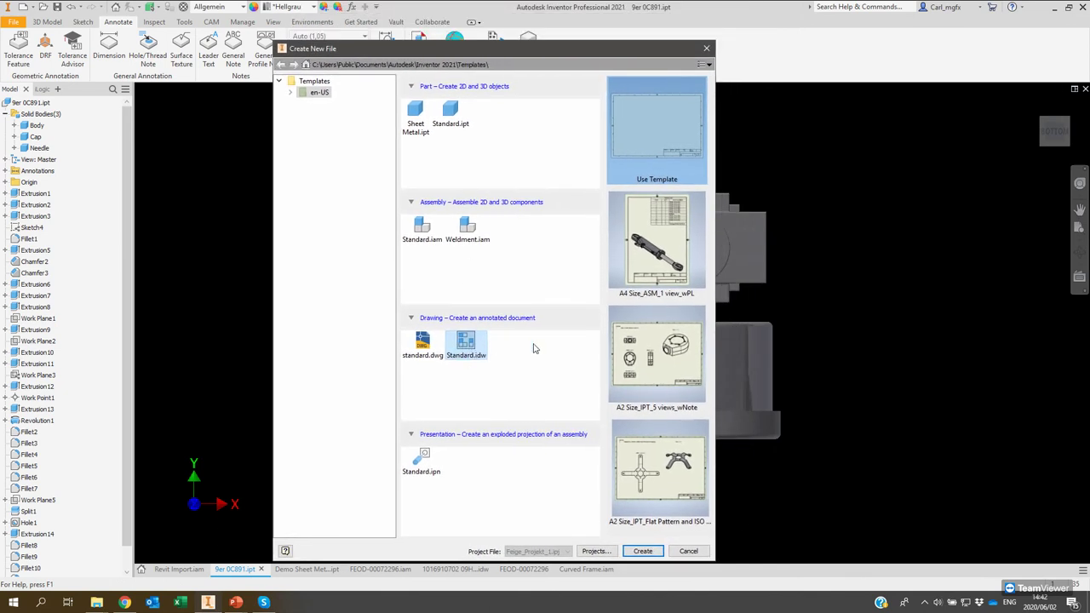
click(660, 426)
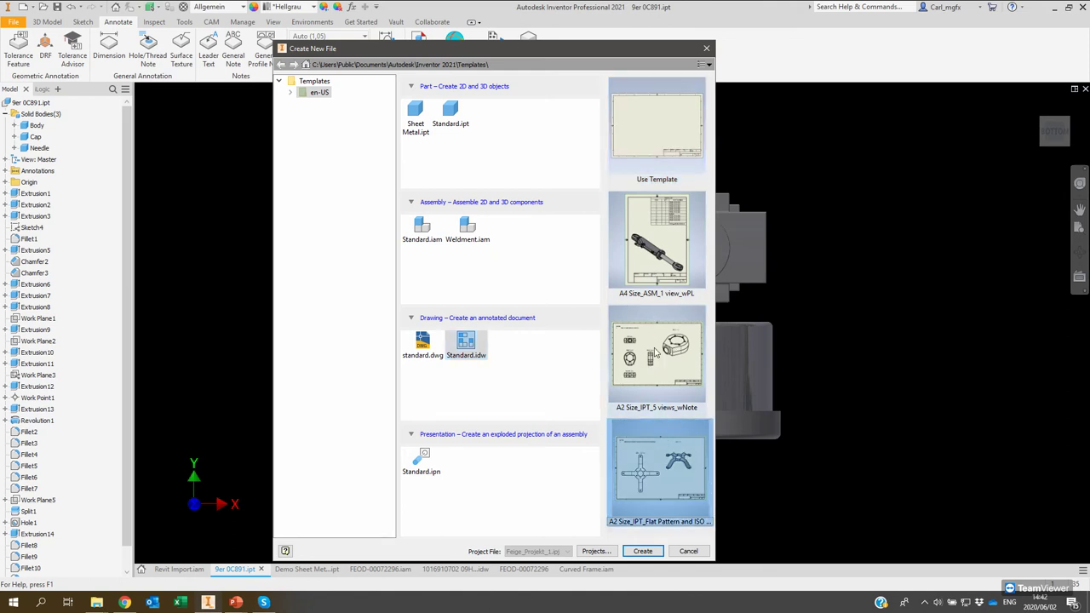
click(680, 380)
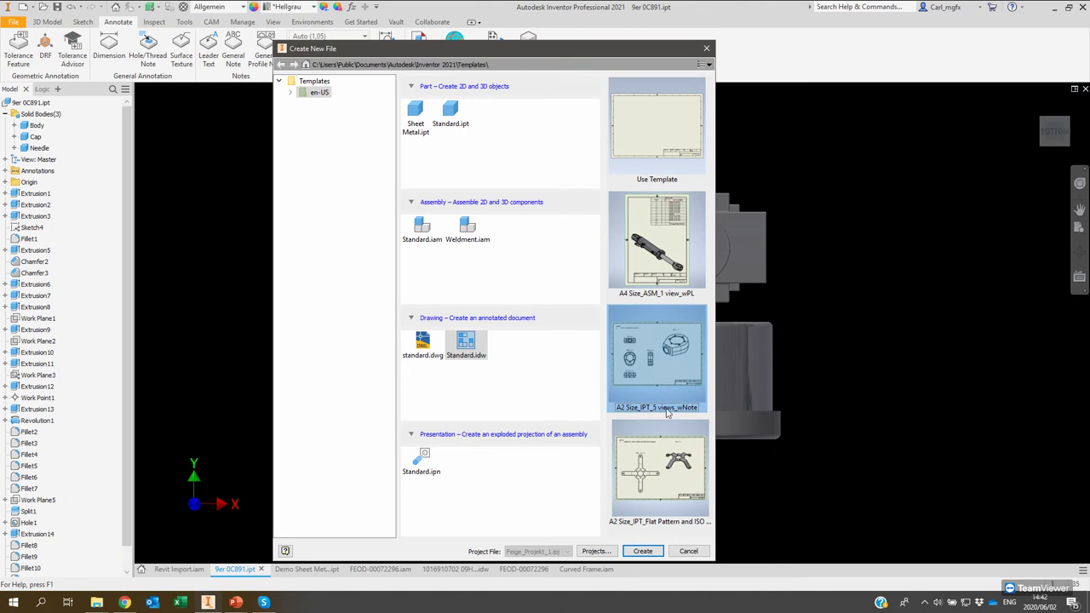
click(642, 551)
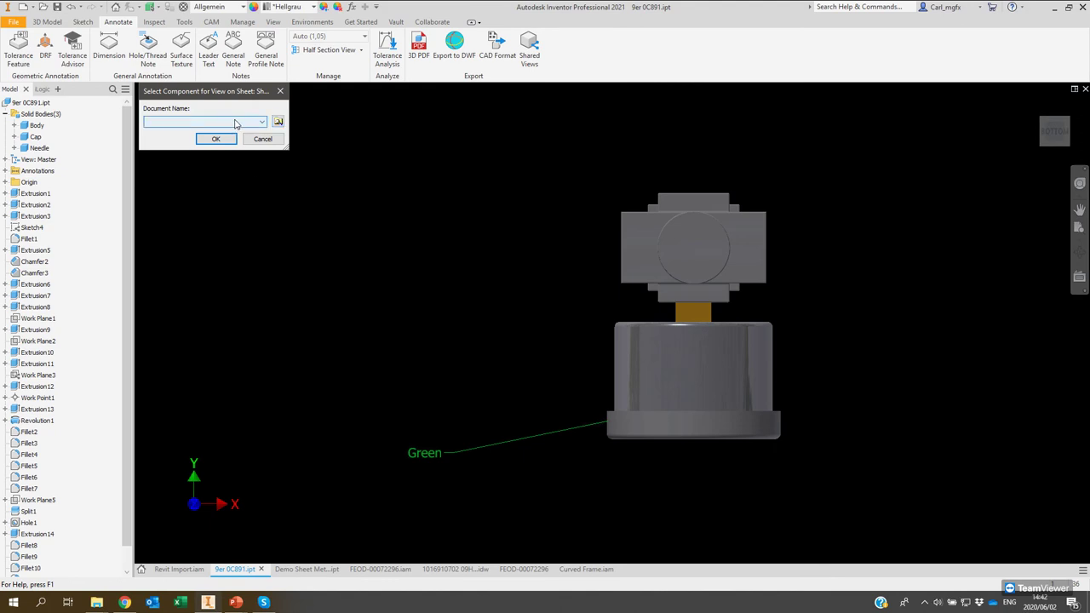
Choose 9er 0C891.ipt from the project folder as the part for the sheet views.
click(278, 121)
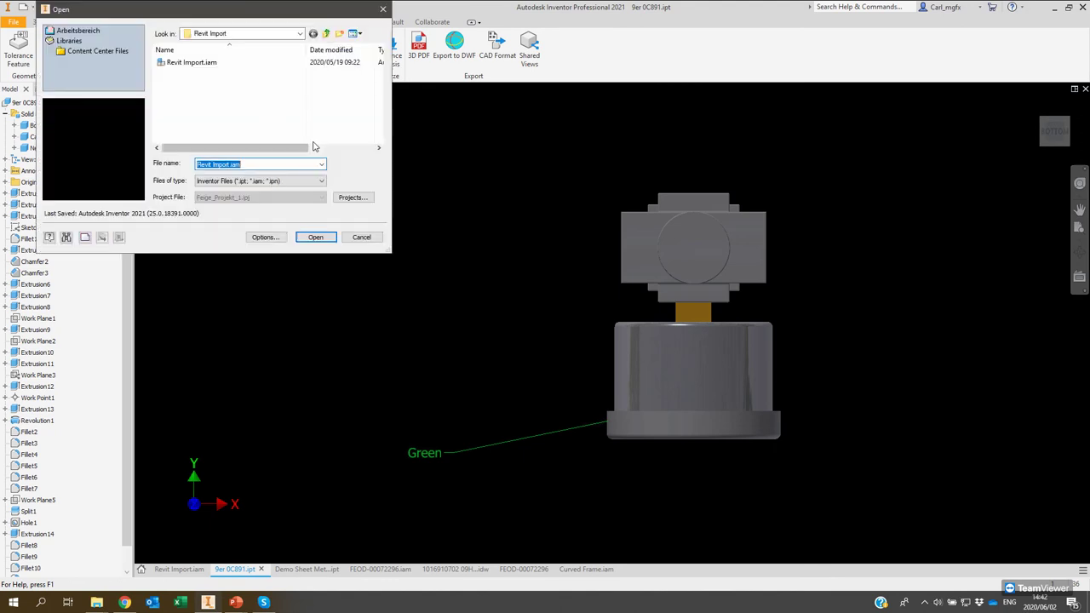
click(325, 33)
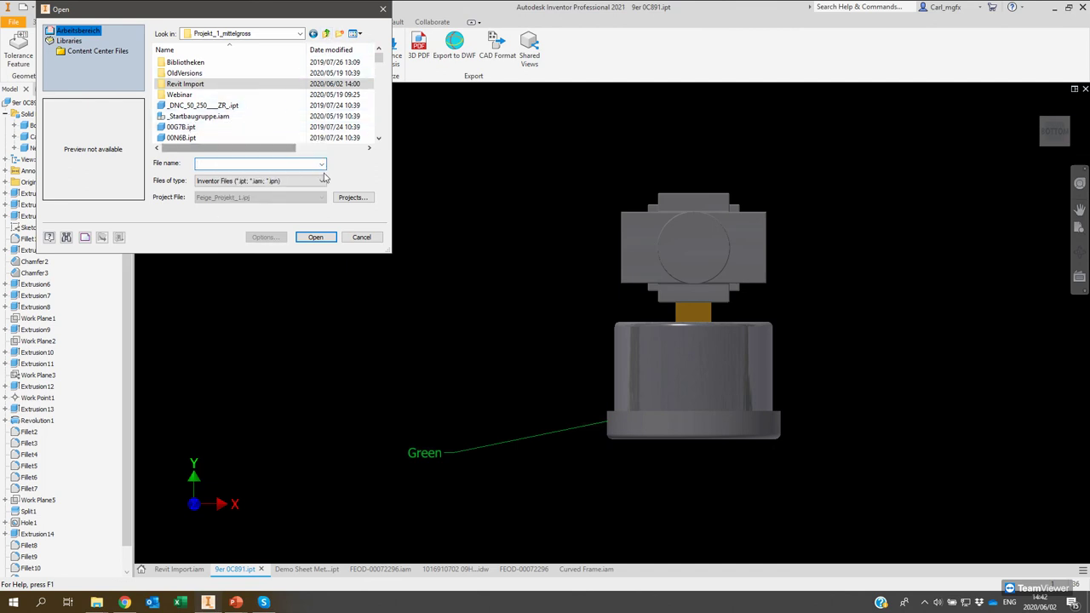
click(241, 108)
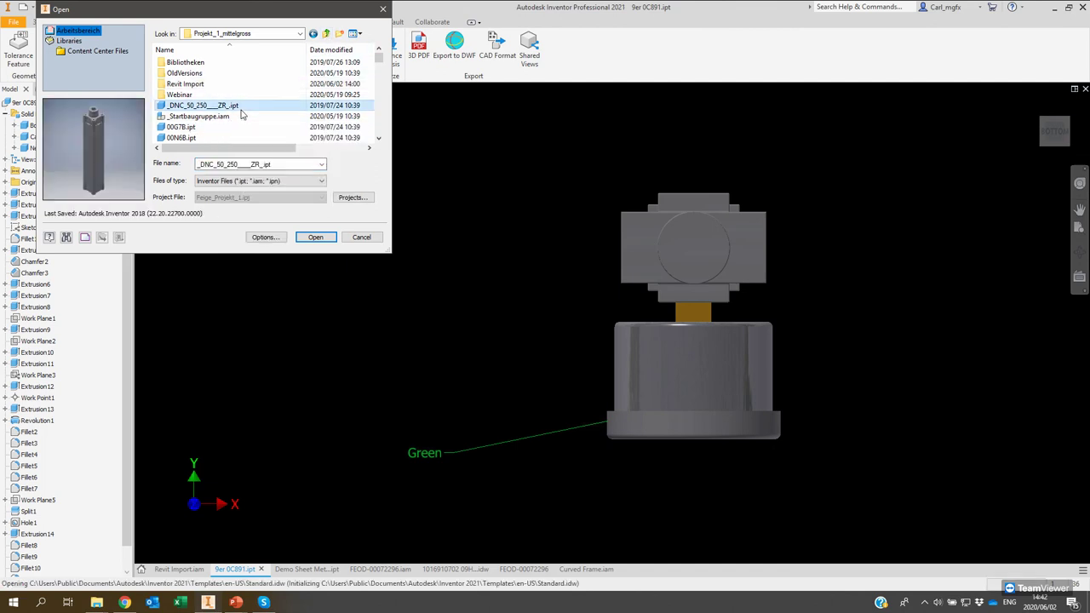
scroll(241, 111, down, 3)
click(202, 63)
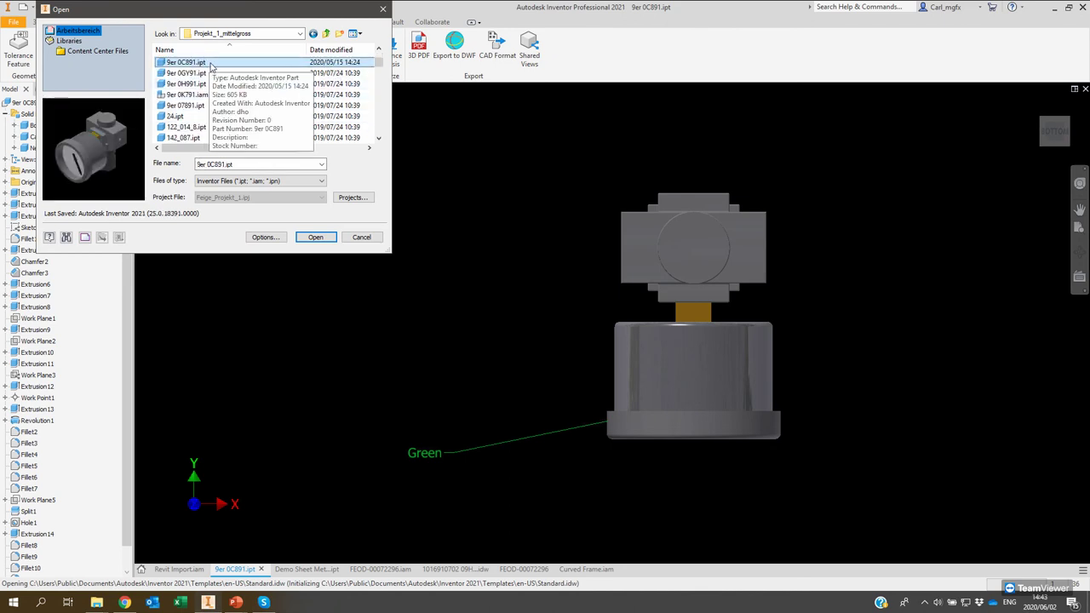
click(326, 239)
click(218, 138)
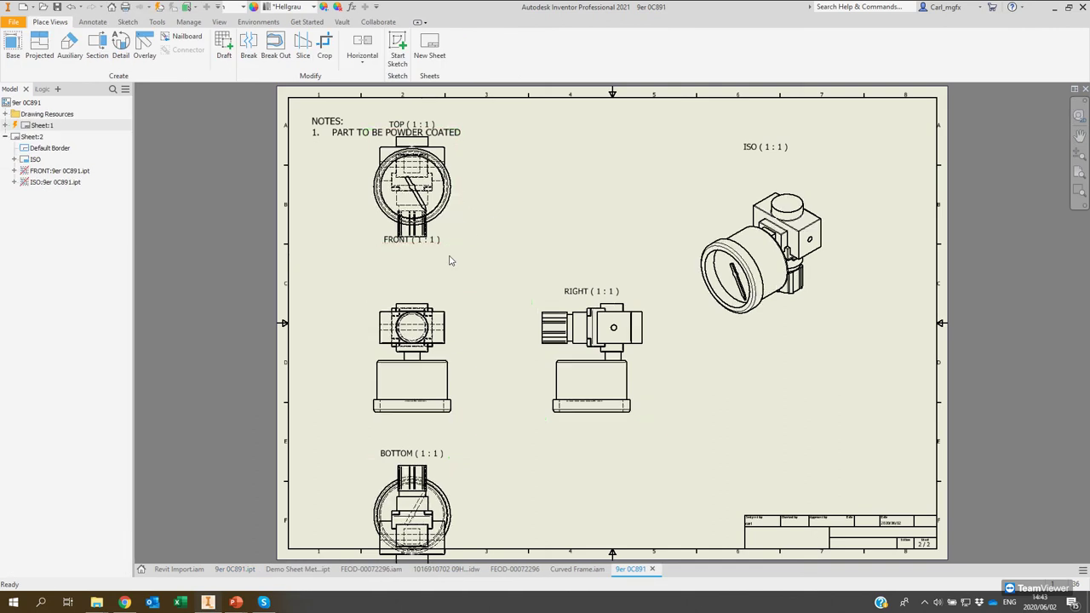
Move the TOP view down and the BOTTOM, FRONT and RIGHT views up.
drag(454, 242, 453, 273)
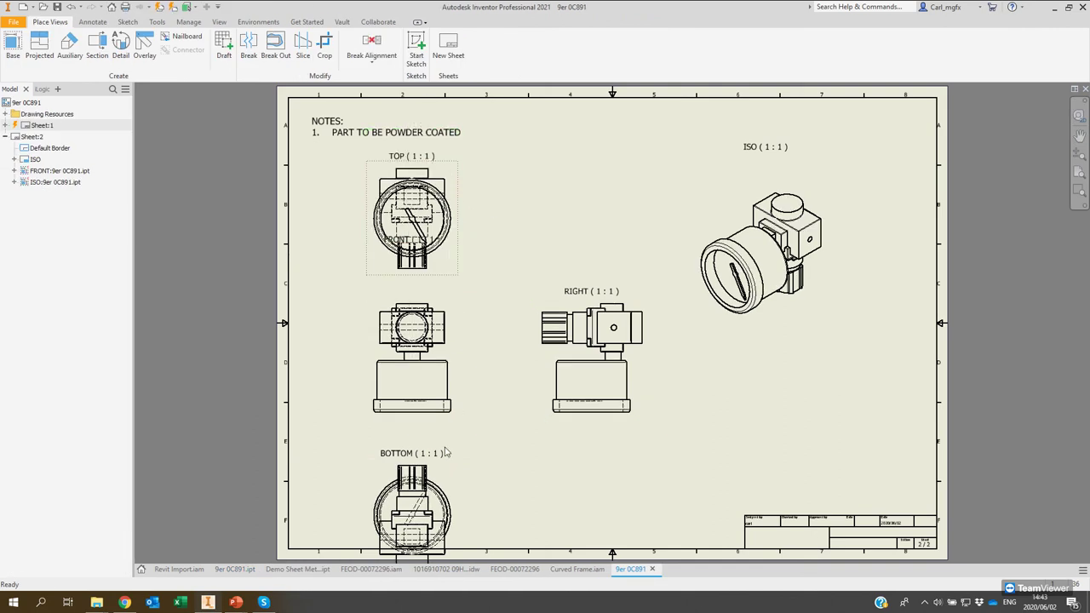
click(455, 444)
drag(455, 447, 455, 421)
drag(462, 360, 462, 347)
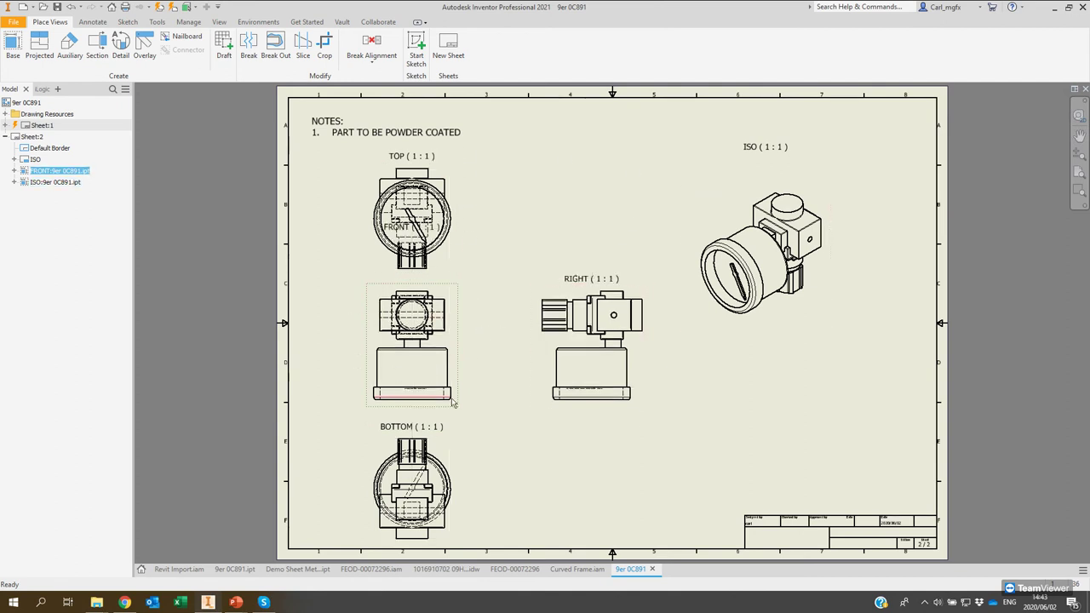
Move the NOTES block to the sheet's top-left corner and start a new file.
click(329, 120)
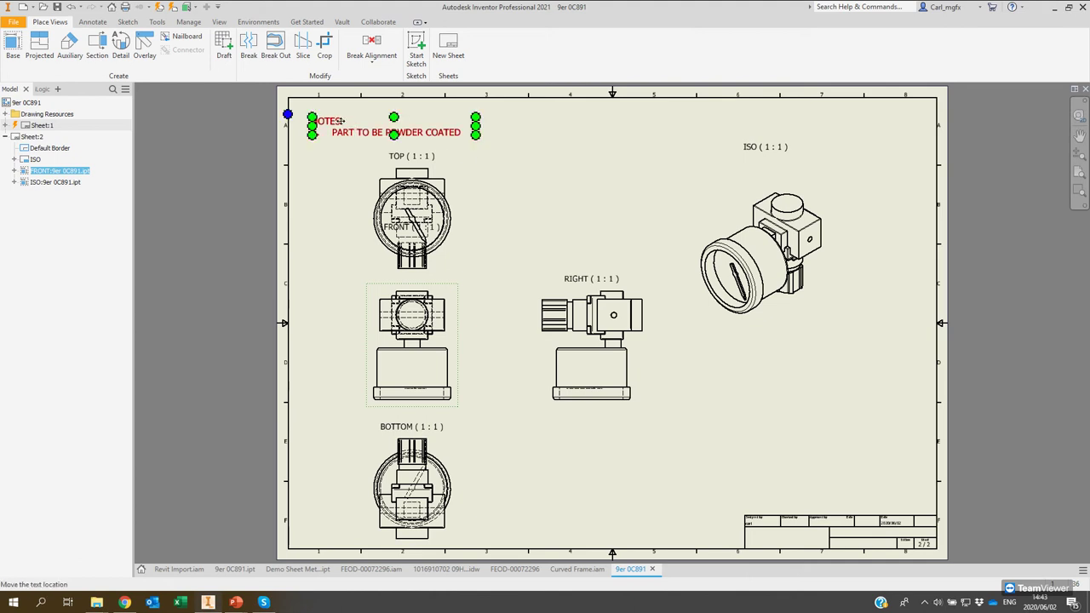
drag(326, 113, 316, 103)
click(499, 151)
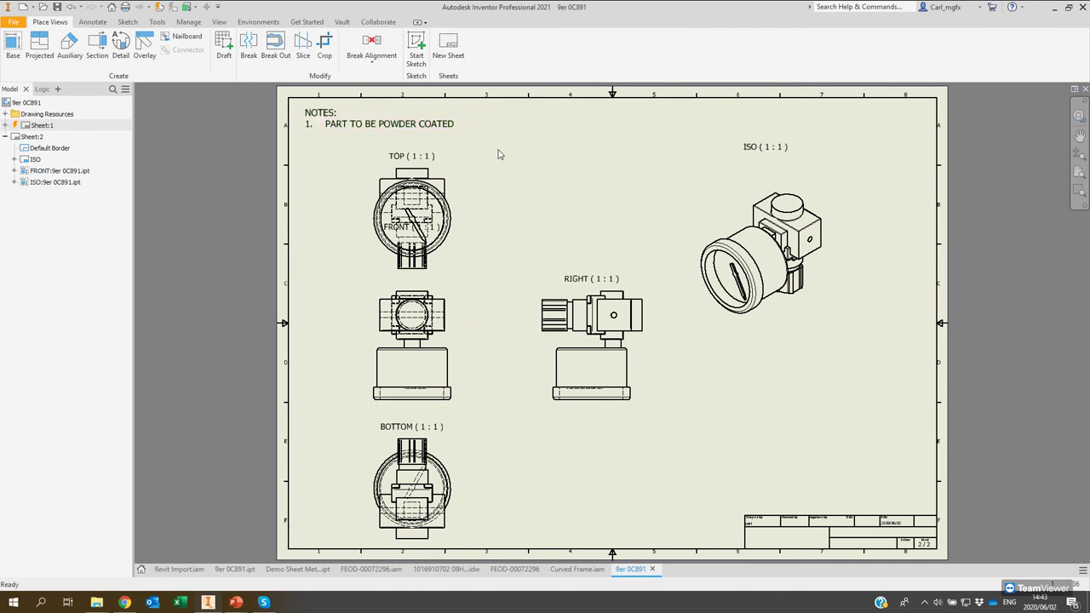
click(23, 7)
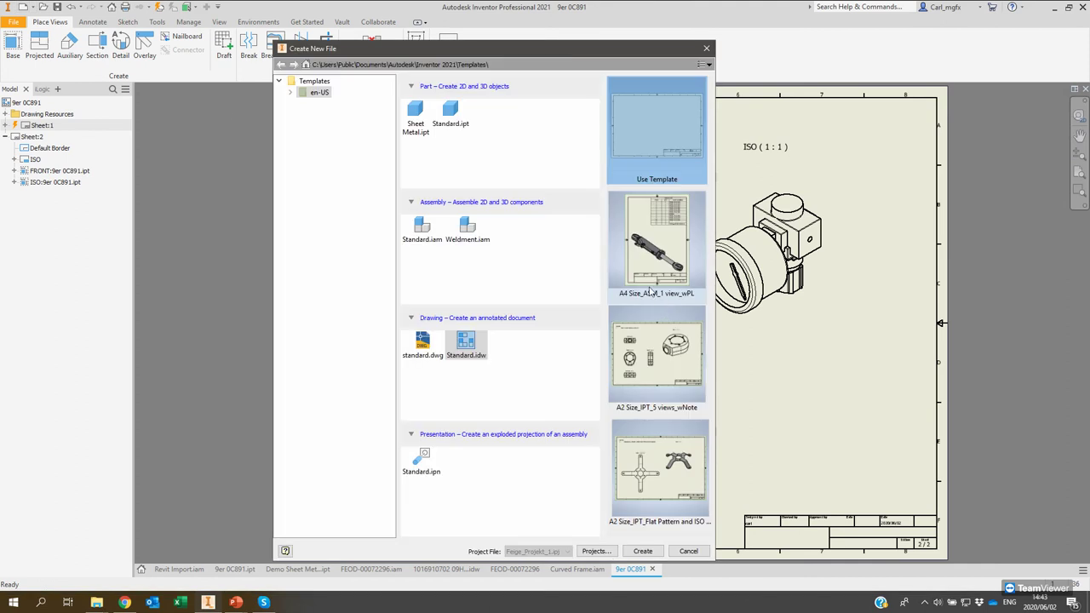
Cancel the new file and switch to the Demo Sheet Metal part in its home view.
click(660, 222)
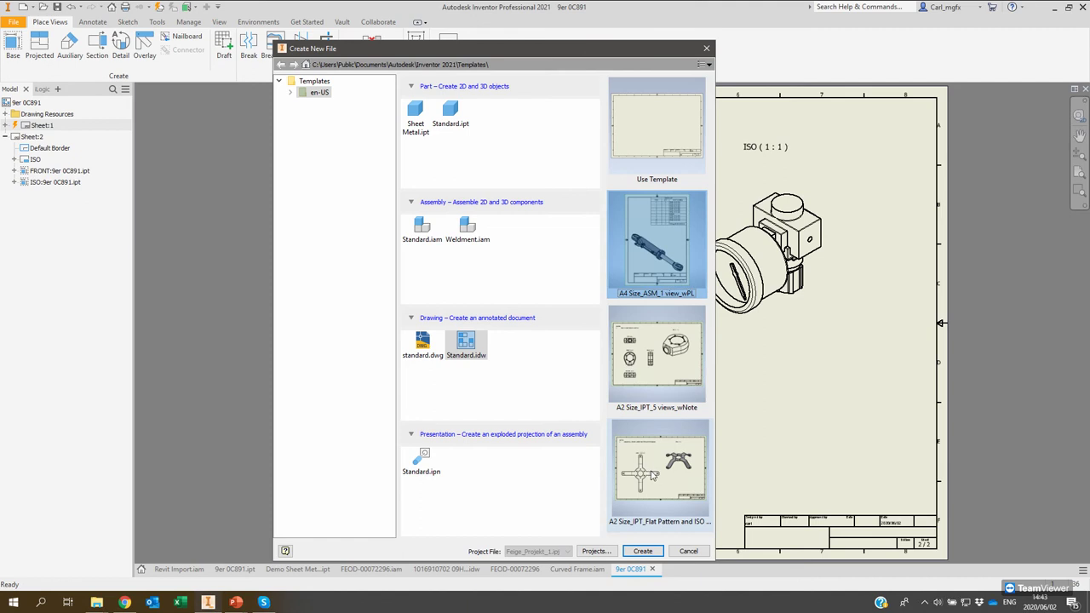
click(687, 551)
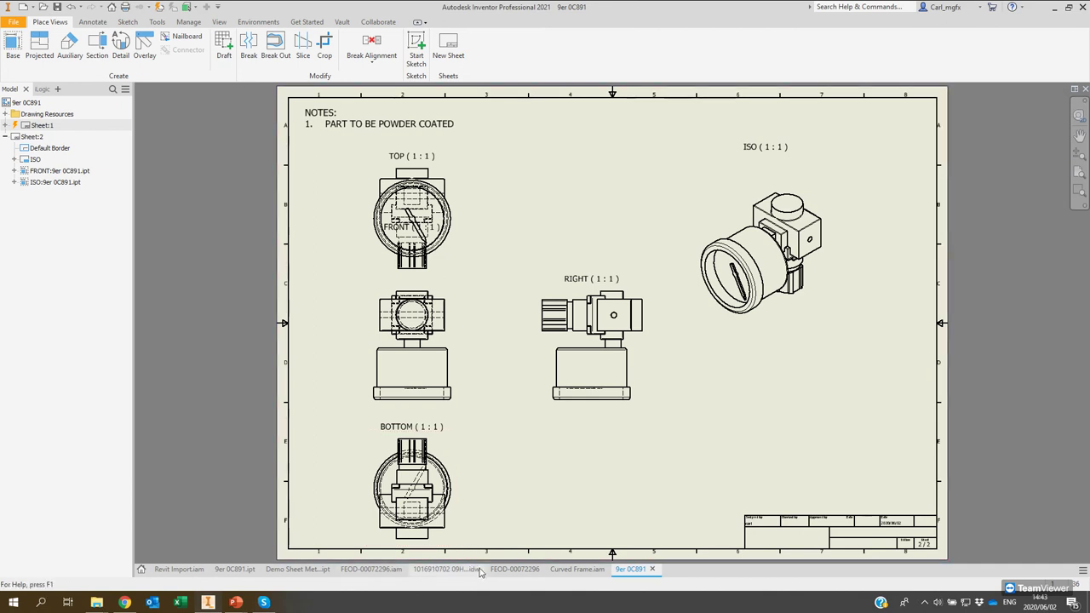
click(371, 569)
click(310, 569)
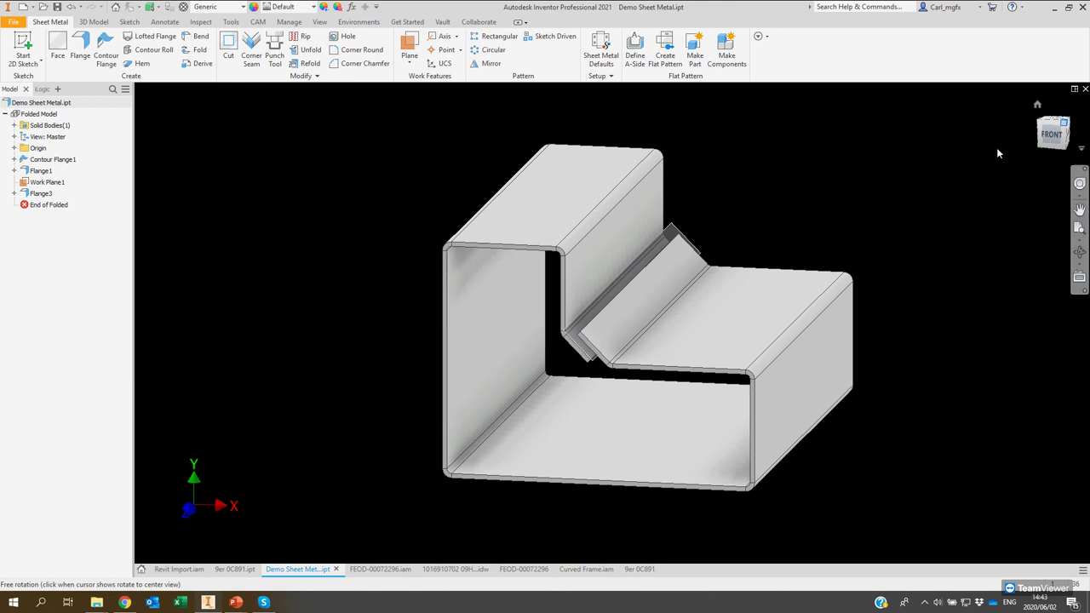
click(1037, 104)
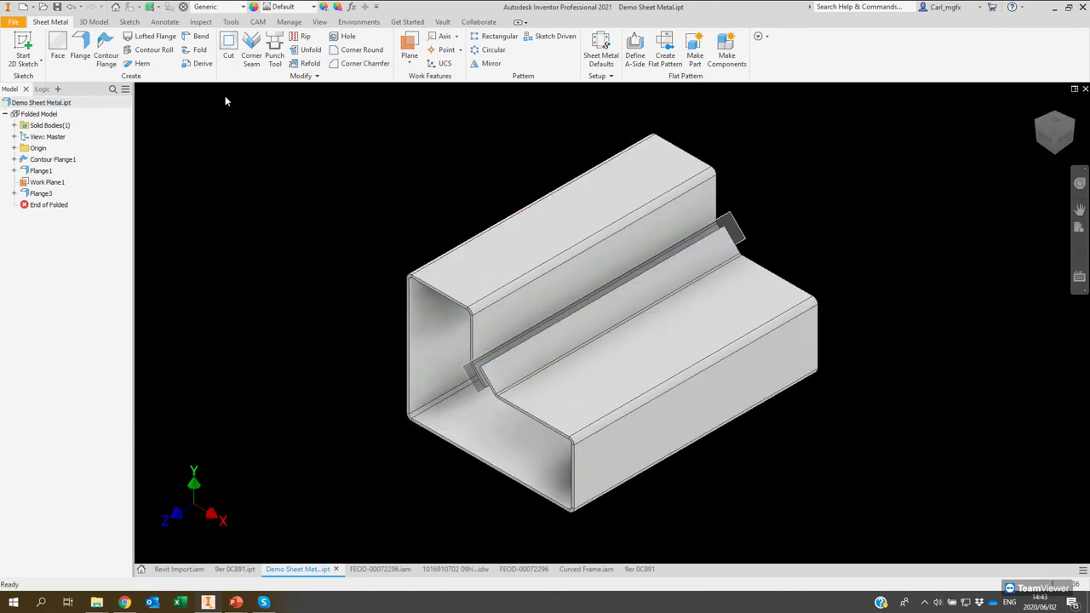
Create a drawing view of the part from the A2 Flat Pattern and ISO template.
right_click(48, 103)
click(112, 141)
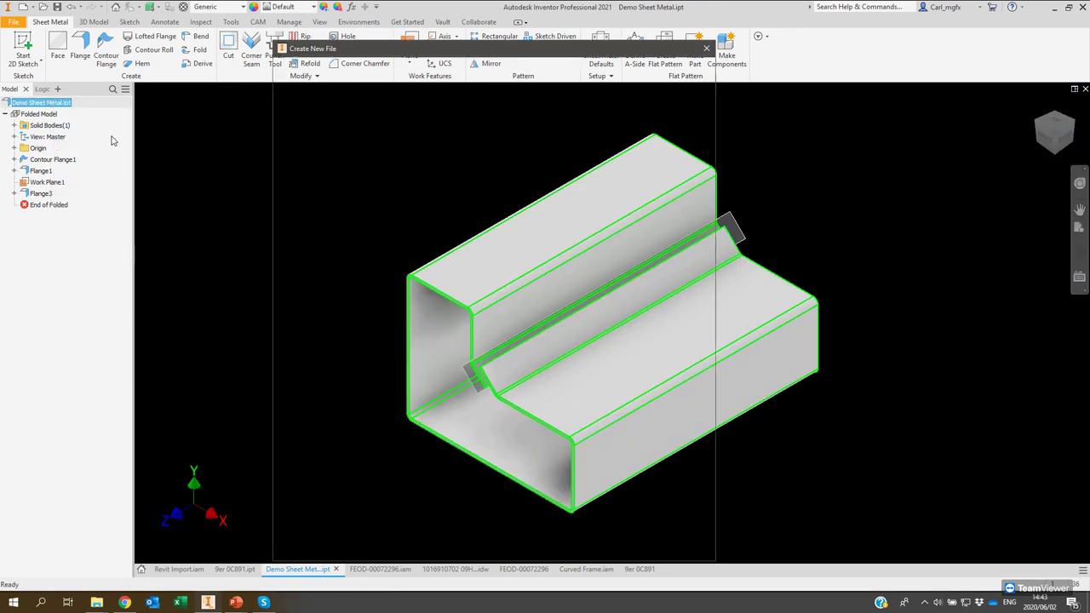
click(471, 112)
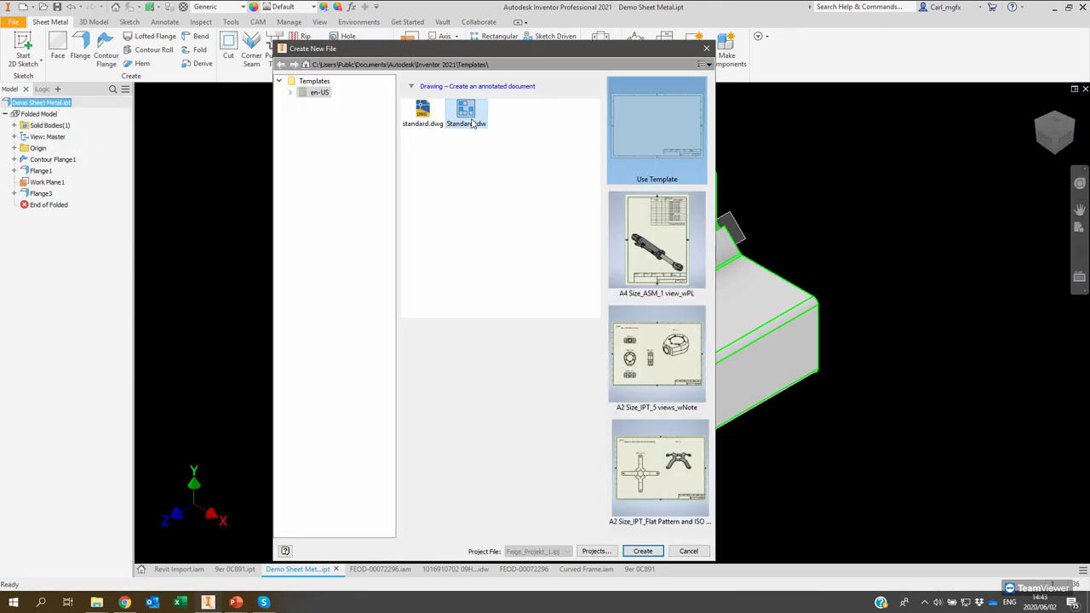
click(664, 461)
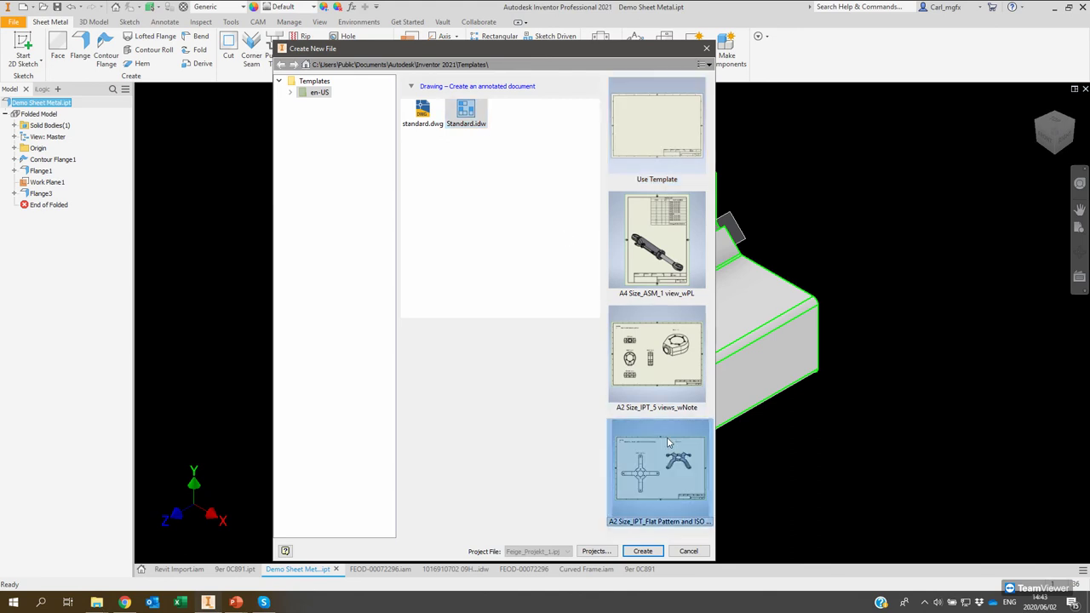
click(643, 552)
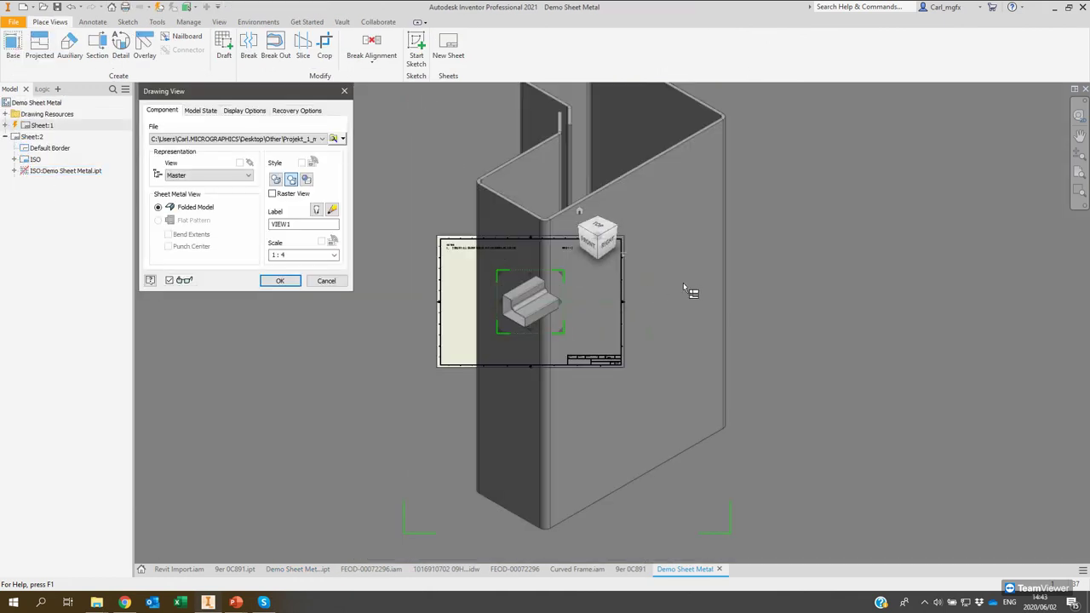
click(277, 280)
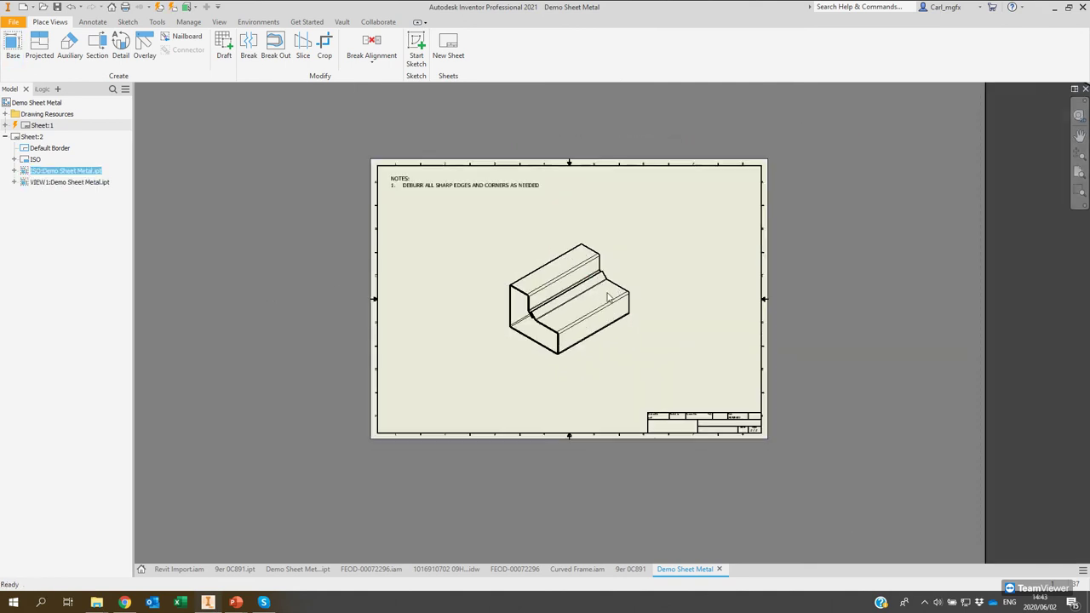
Move the isometric view to the sheet's upper right.
click(621, 263)
right_click(621, 263)
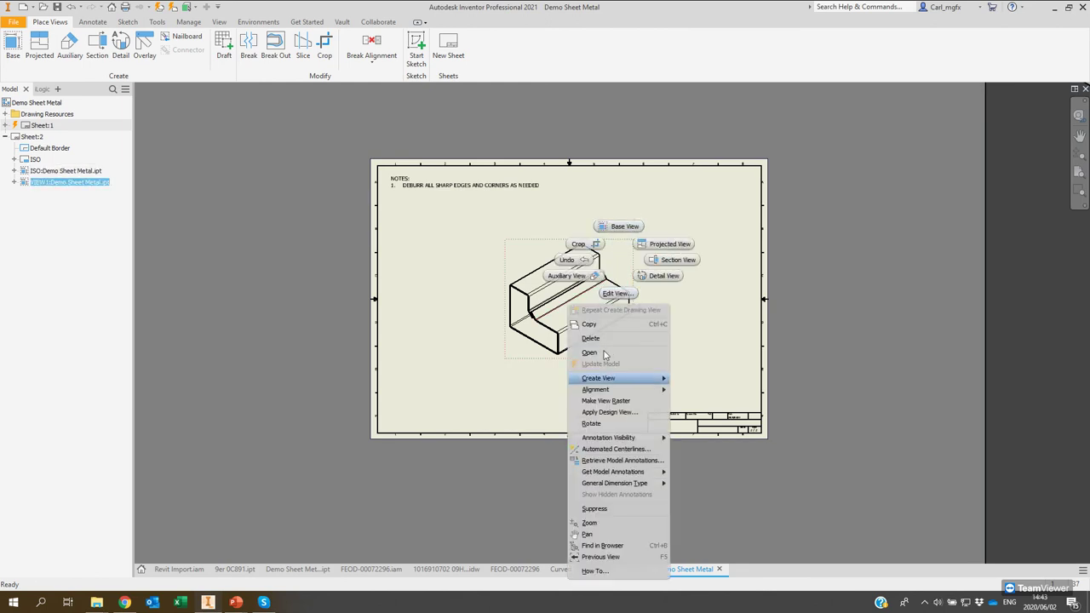
click(638, 261)
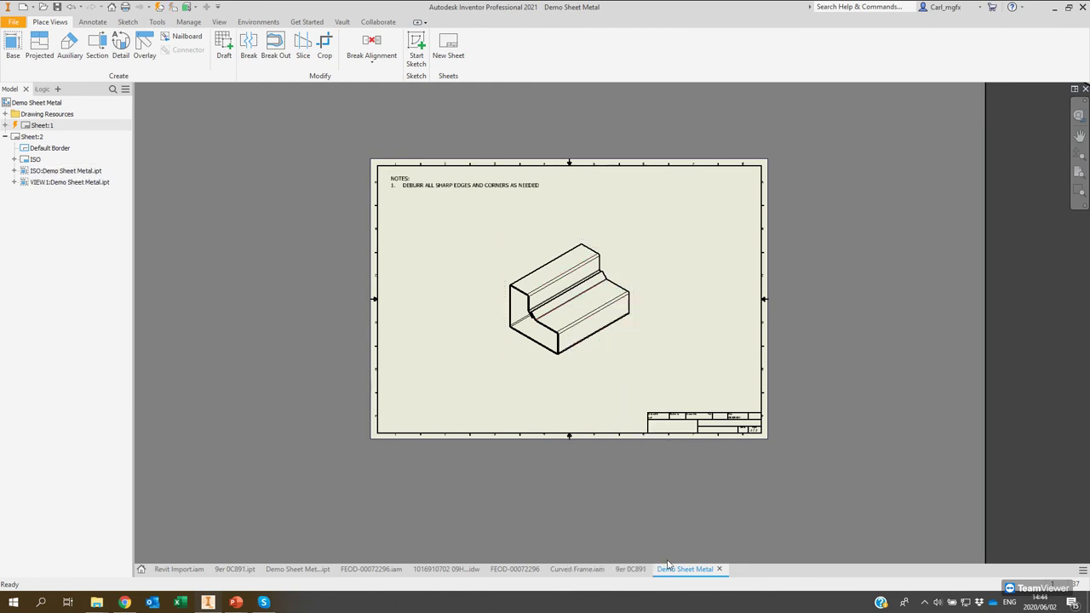
drag(596, 252, 692, 232)
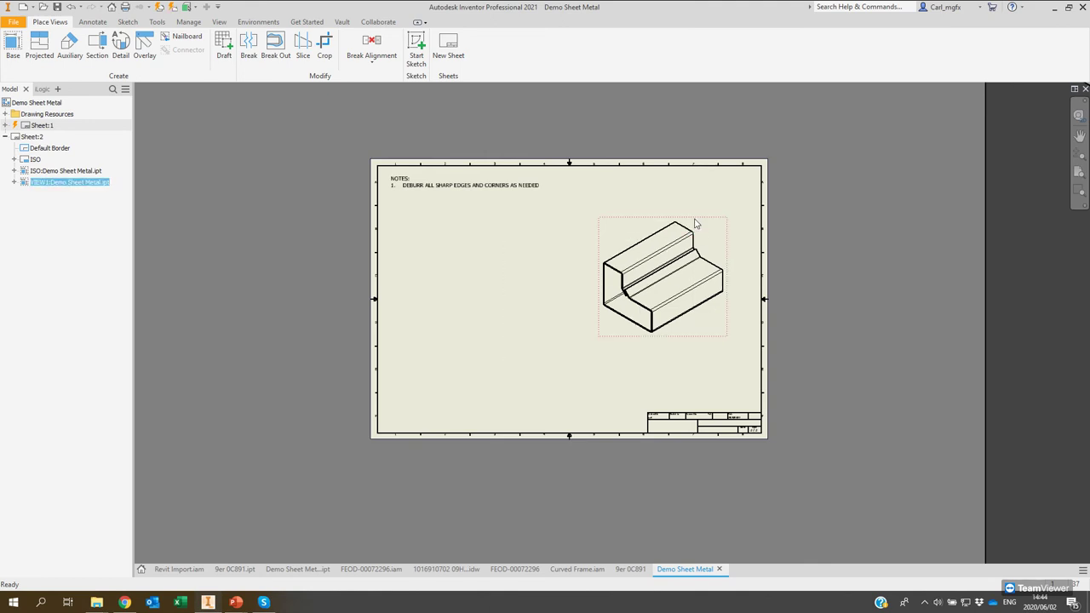
Open the part from the view, create its flat pattern, return to the folded part, and close the drawing.
right_click(698, 223)
click(669, 313)
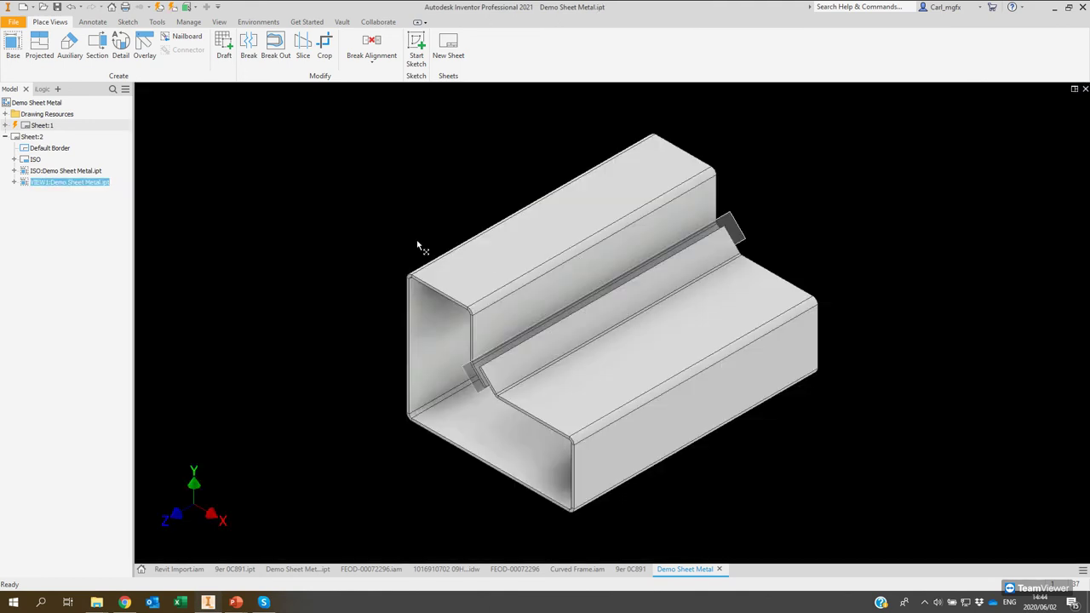
click(93, 22)
click(49, 22)
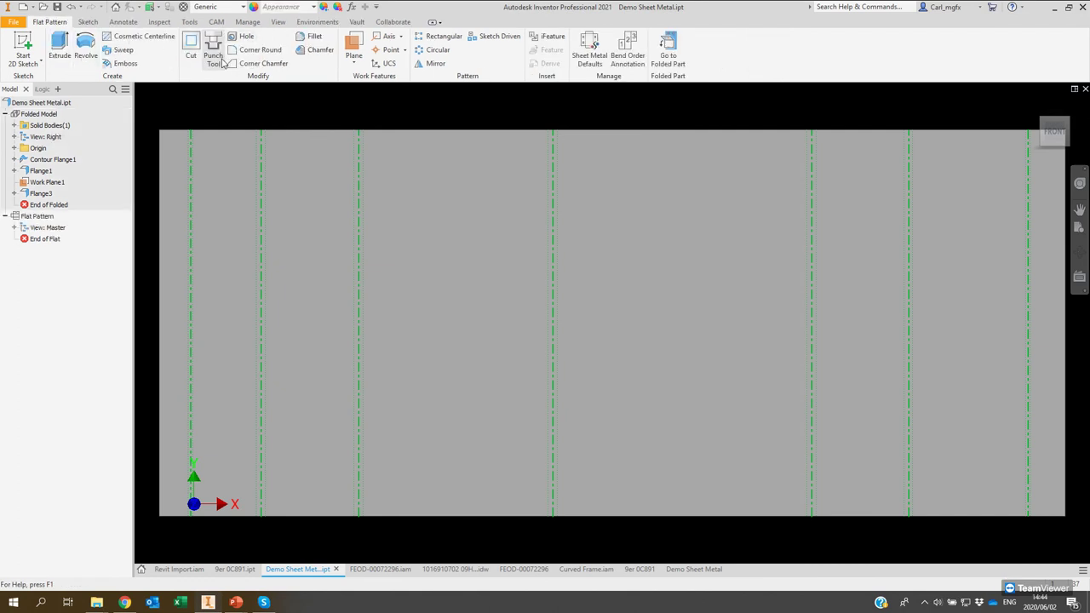
click(670, 50)
click(693, 569)
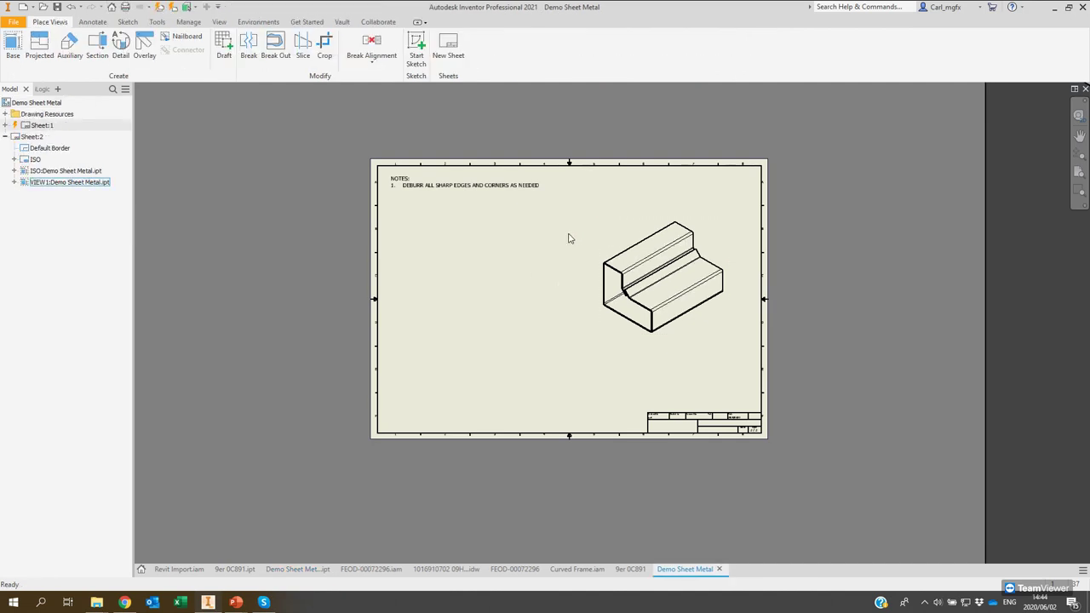
click(718, 569)
Discard the drawing unsaved and start a new Demo Sheet Metal drawing from the A2 Flat Pattern template.
click(507, 324)
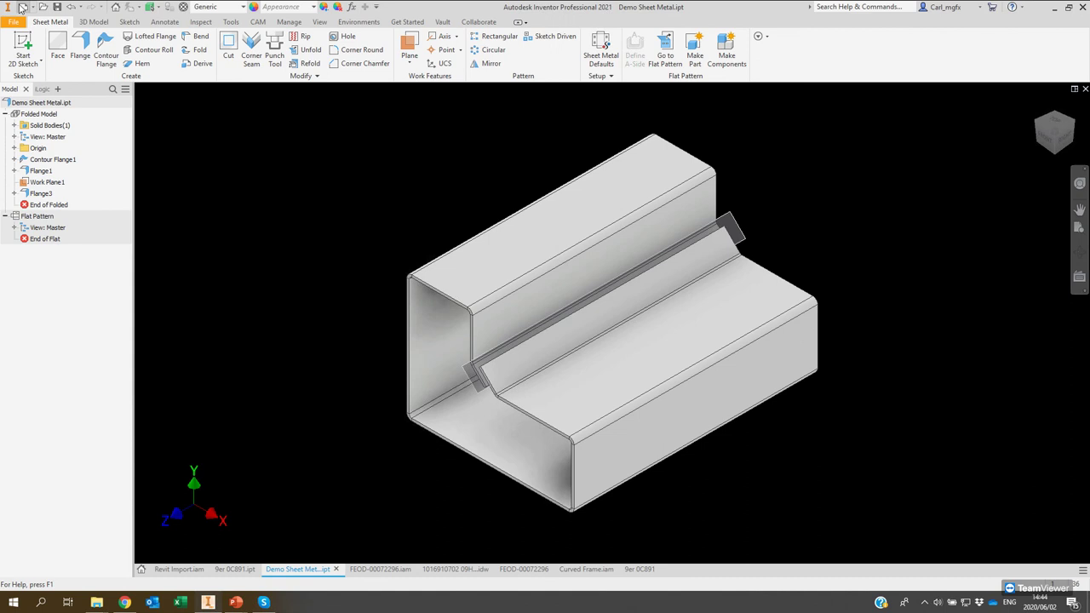
right_click(58, 102)
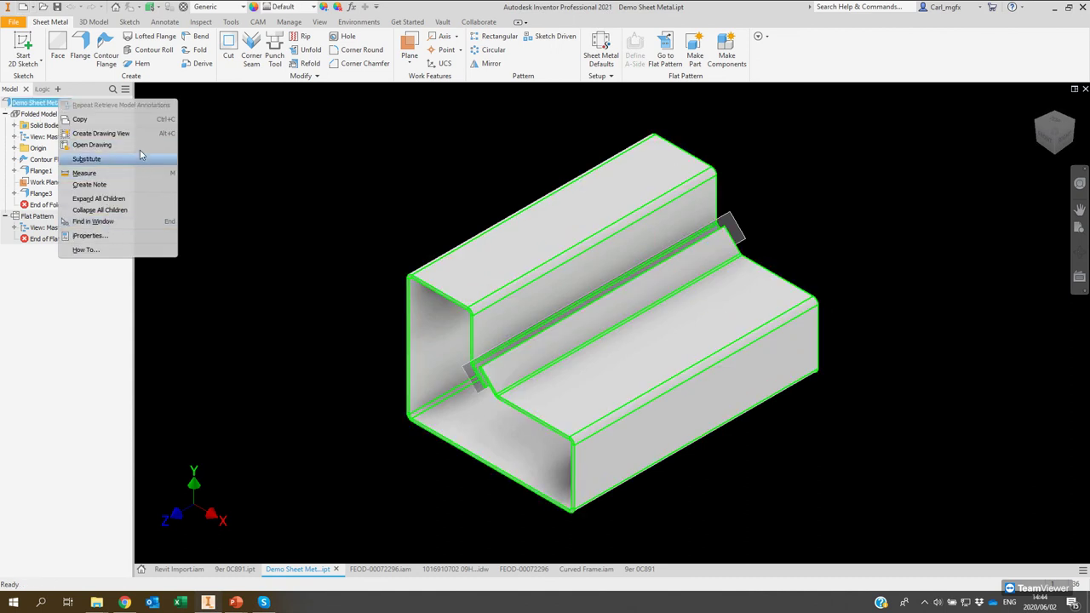
click(109, 133)
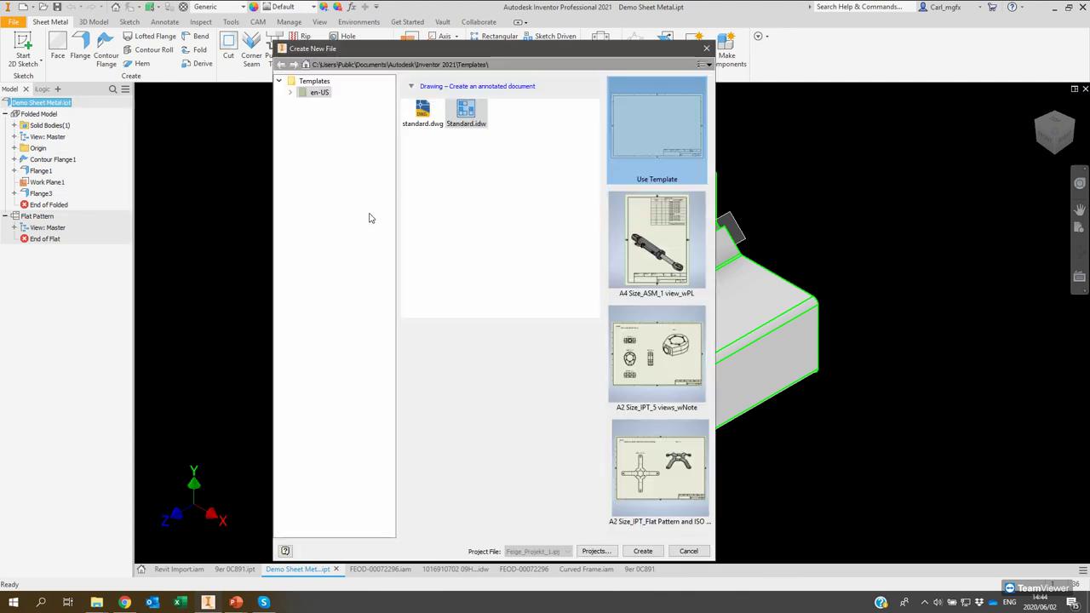
click(608, 466)
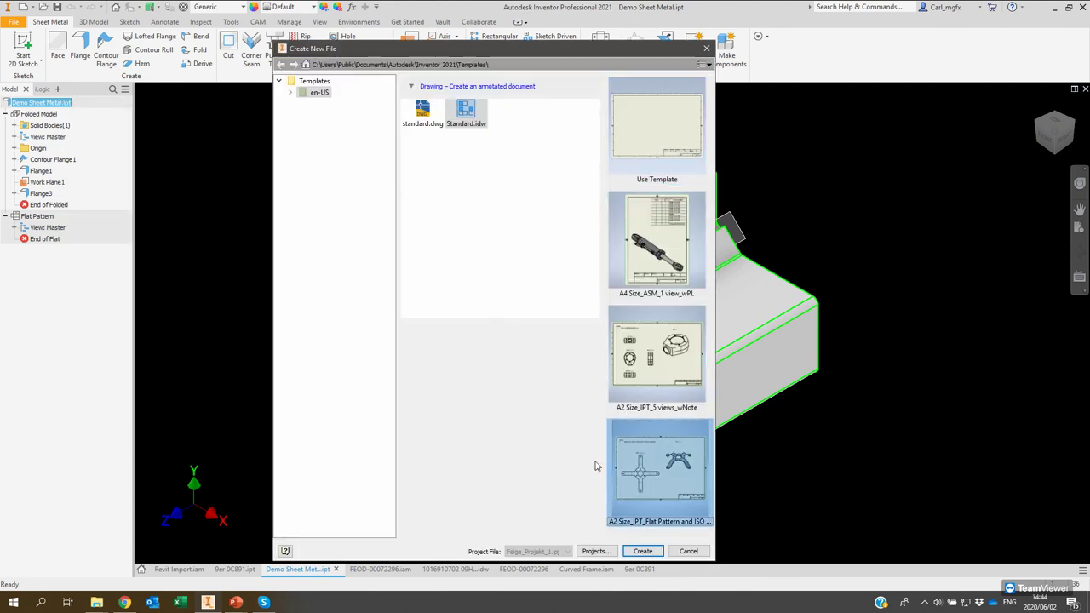
click(640, 552)
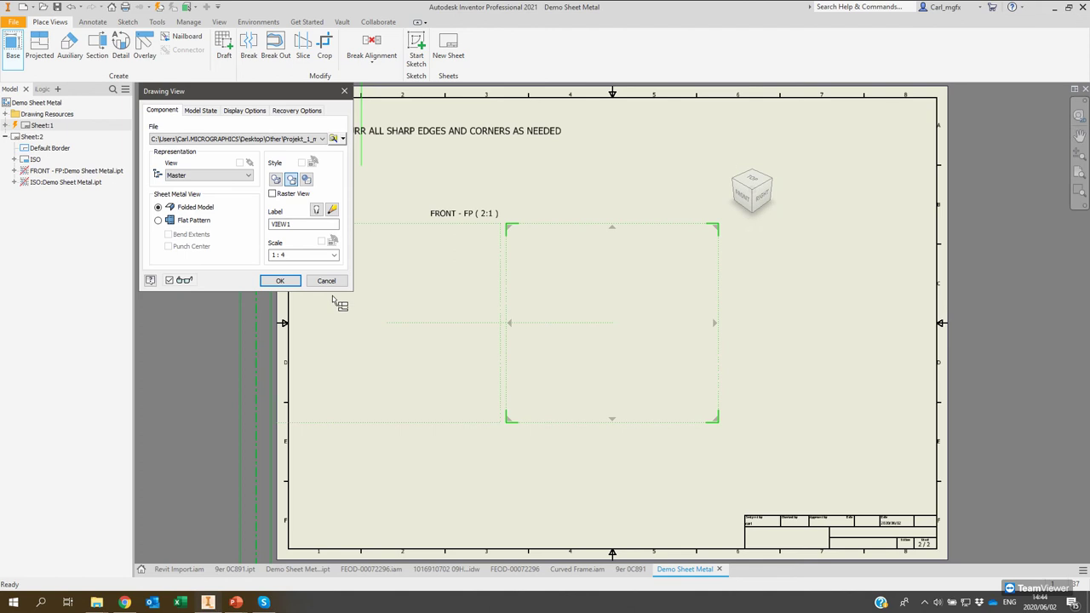
Place the base view and set the ISO view to 1:10 and the FRONT - FP view to 1:5 scale.
click(281, 281)
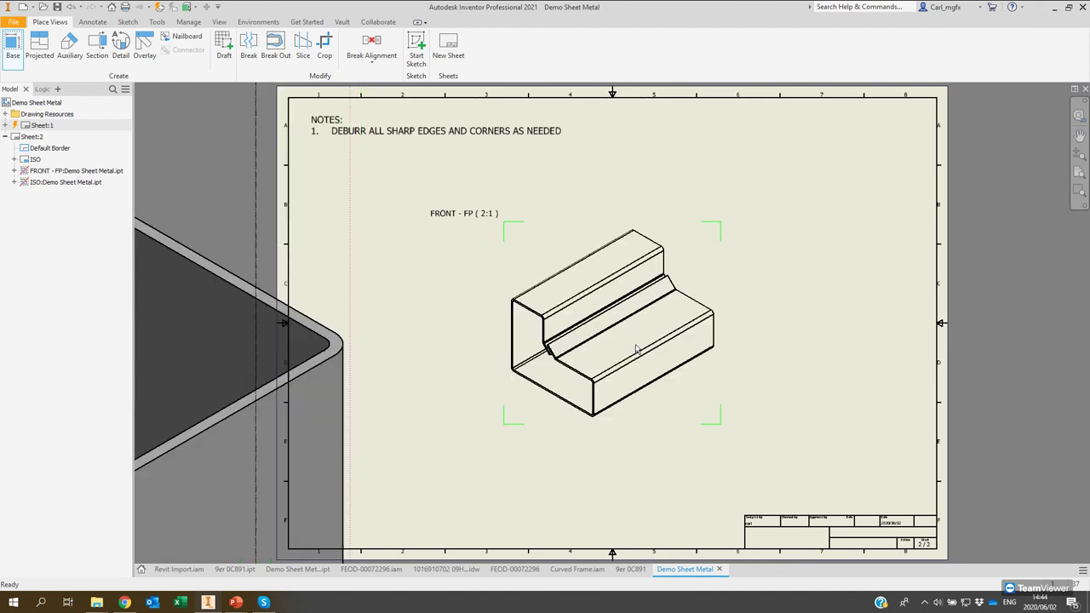
scroll(579, 401, down, 5)
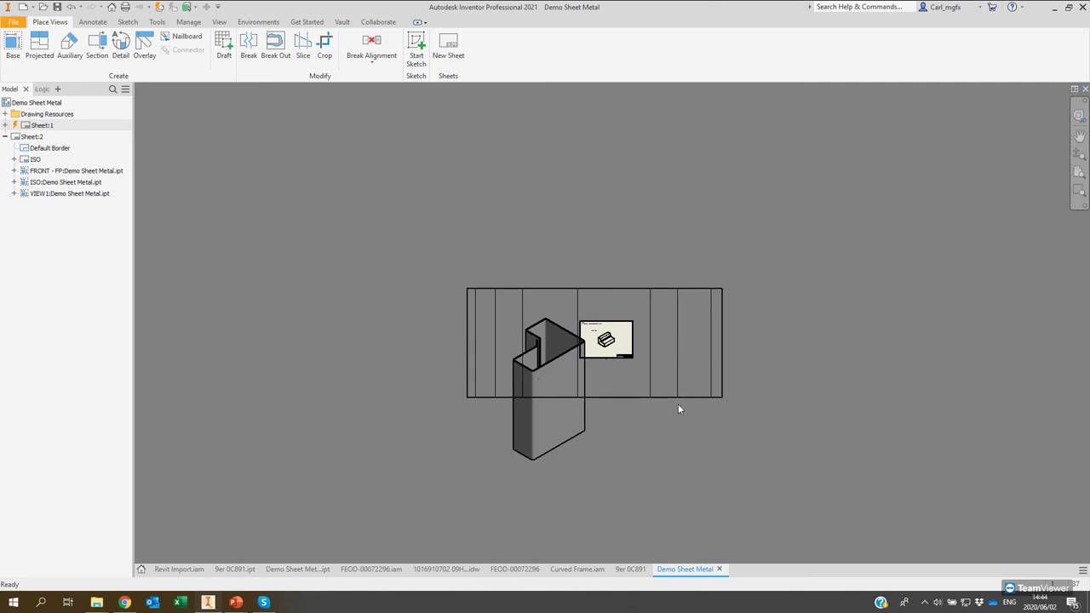
double_click(573, 463)
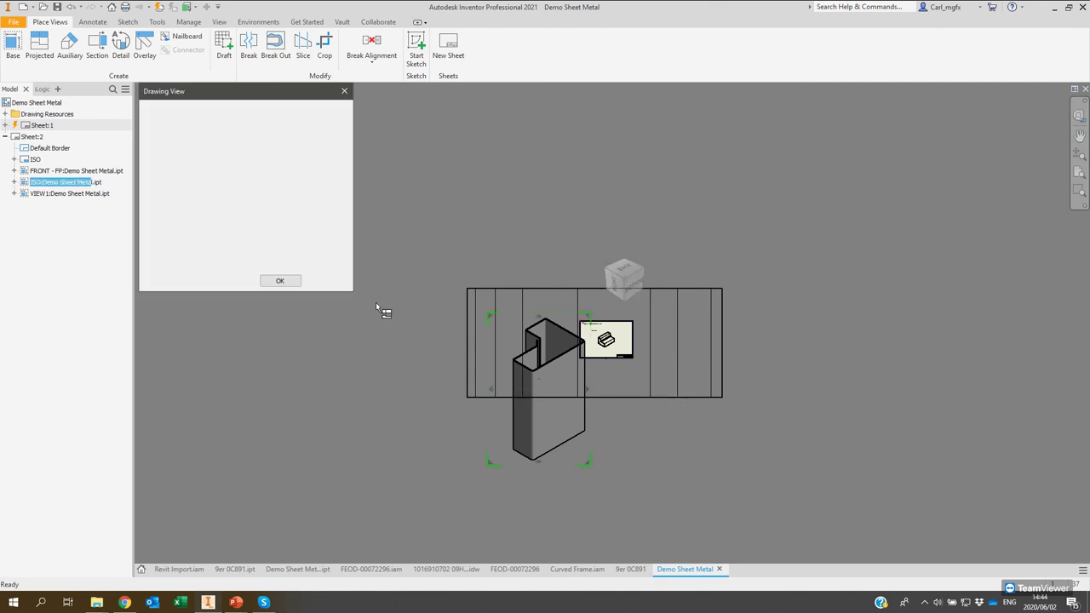
double_click(288, 254)
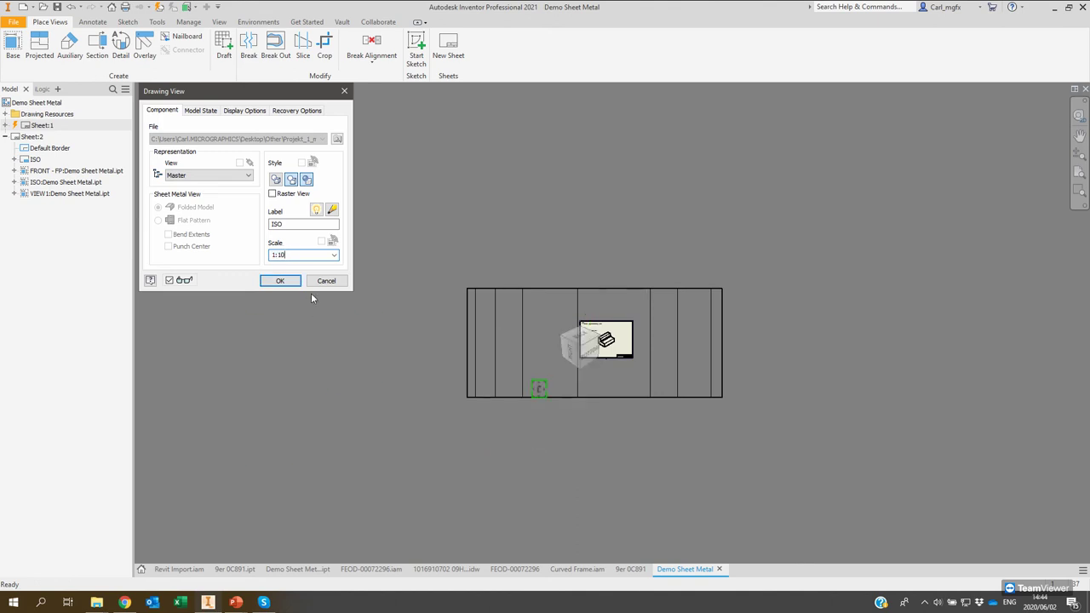
click(279, 281)
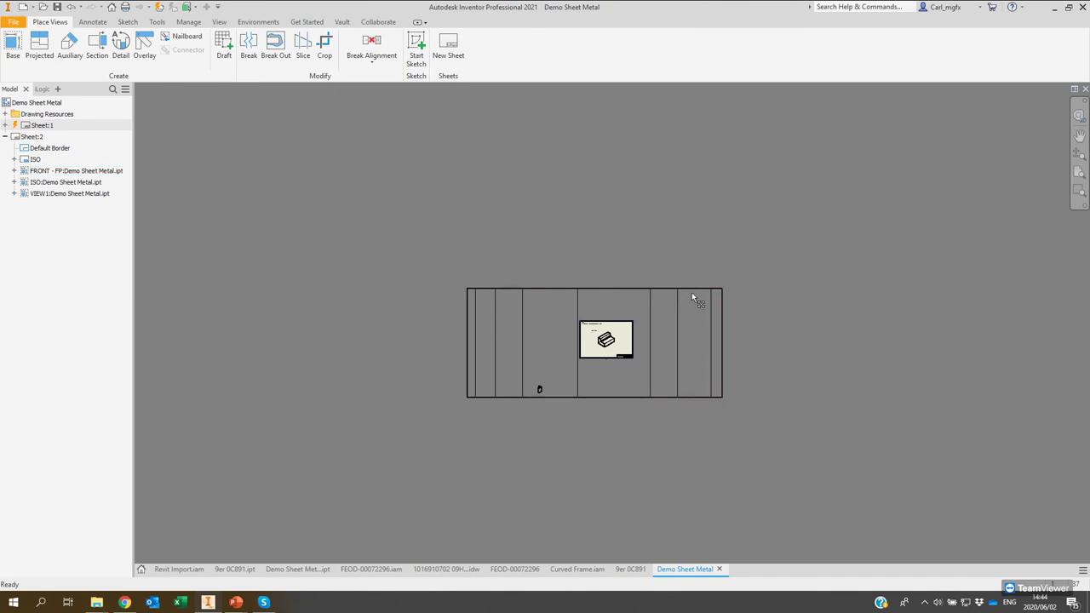
double_click(562, 389)
click(291, 253)
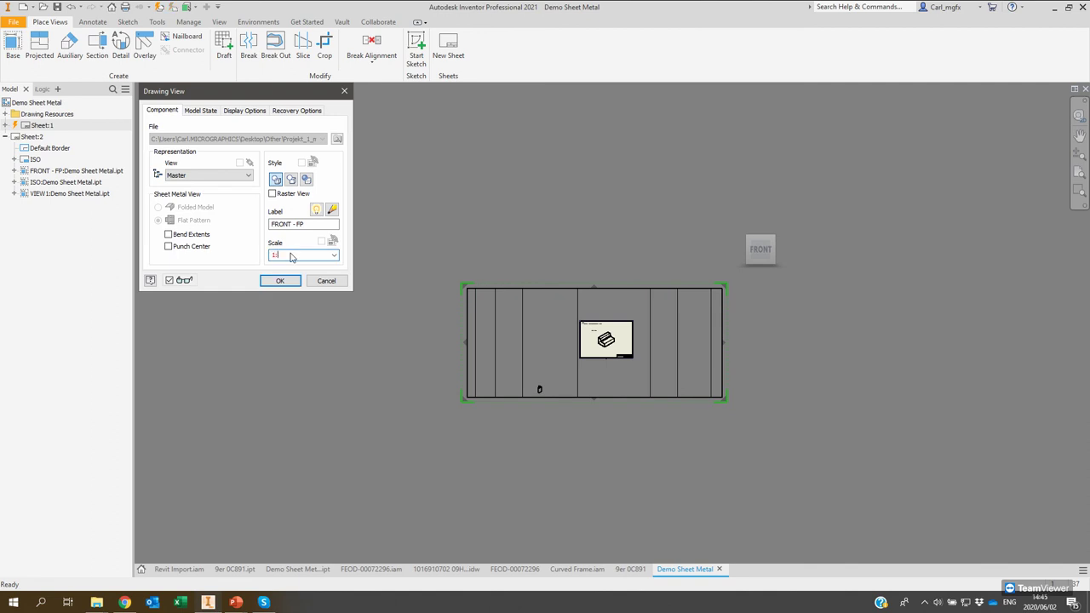
click(274, 280)
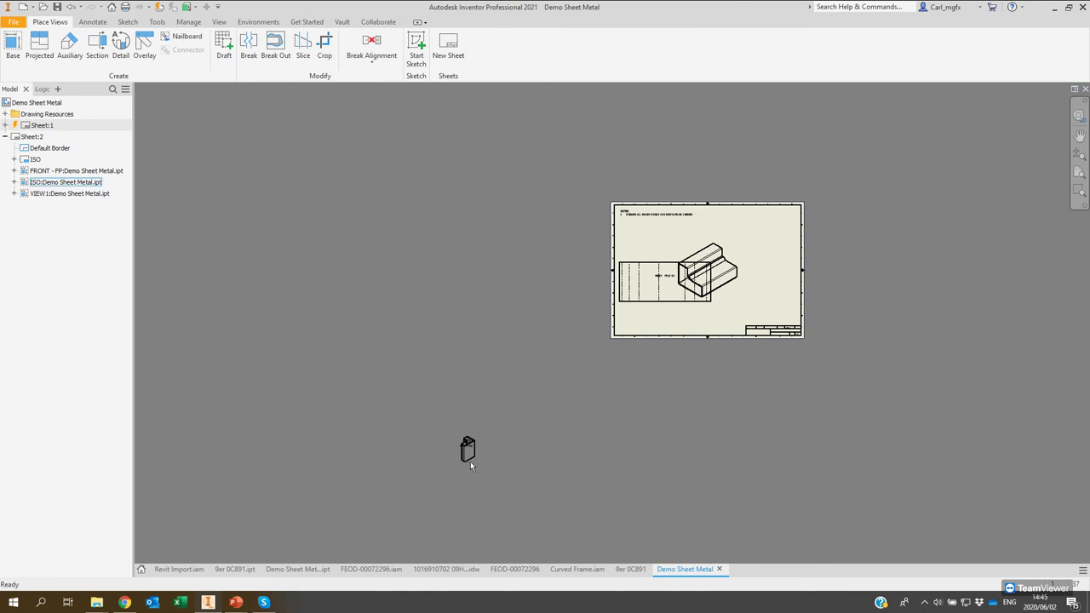
Move the ISO view to the upper right, delete VIEW1, and shift the FRONT view up-right.
drag(474, 462, 771, 241)
scroll(746, 267, up, 2)
click(717, 325)
key(Delete)
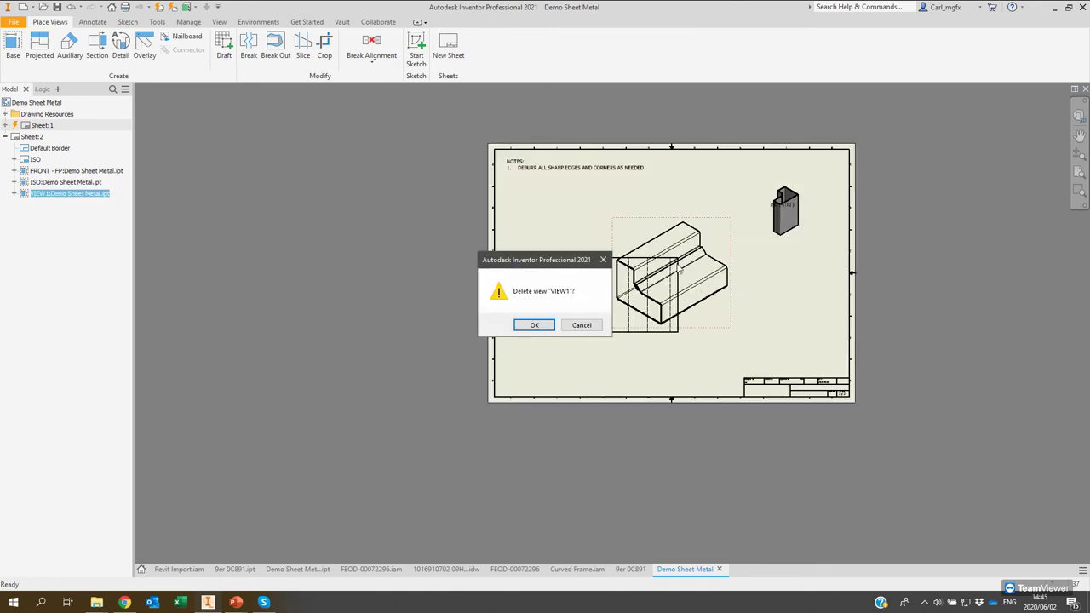
click(523, 324)
drag(635, 248, 678, 209)
click(443, 359)
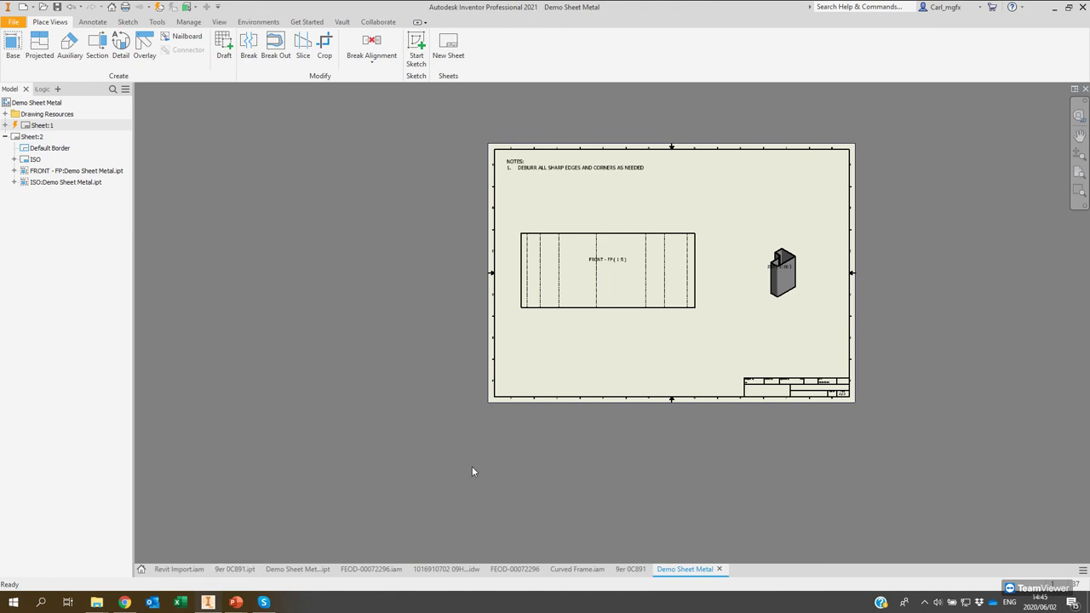
Go through the document tabs to the FEOD-00072296 drawing and select its VIEW1.
click(371, 569)
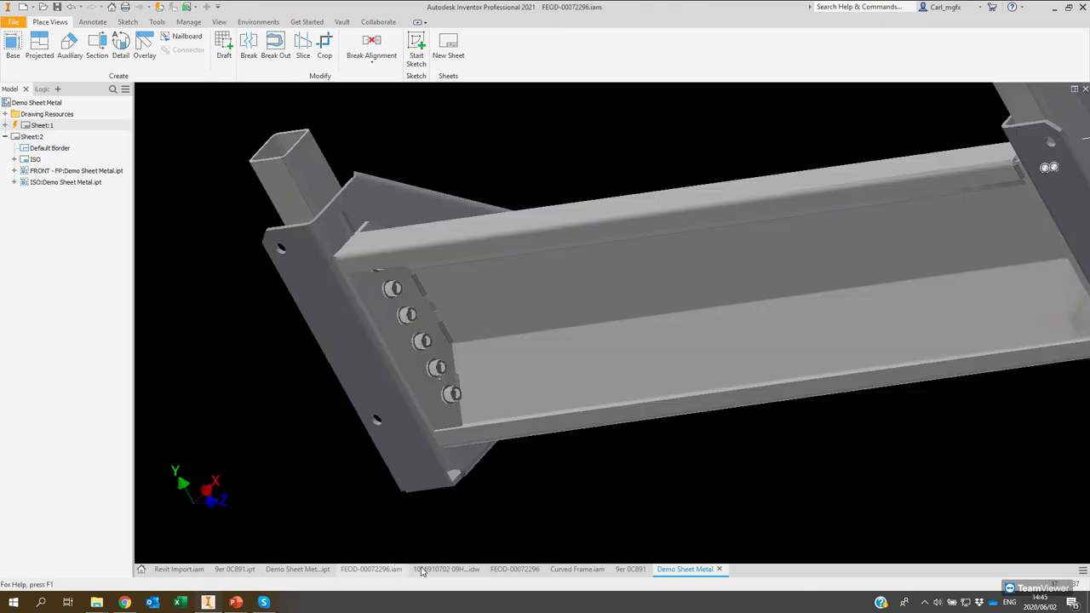
click(420, 569)
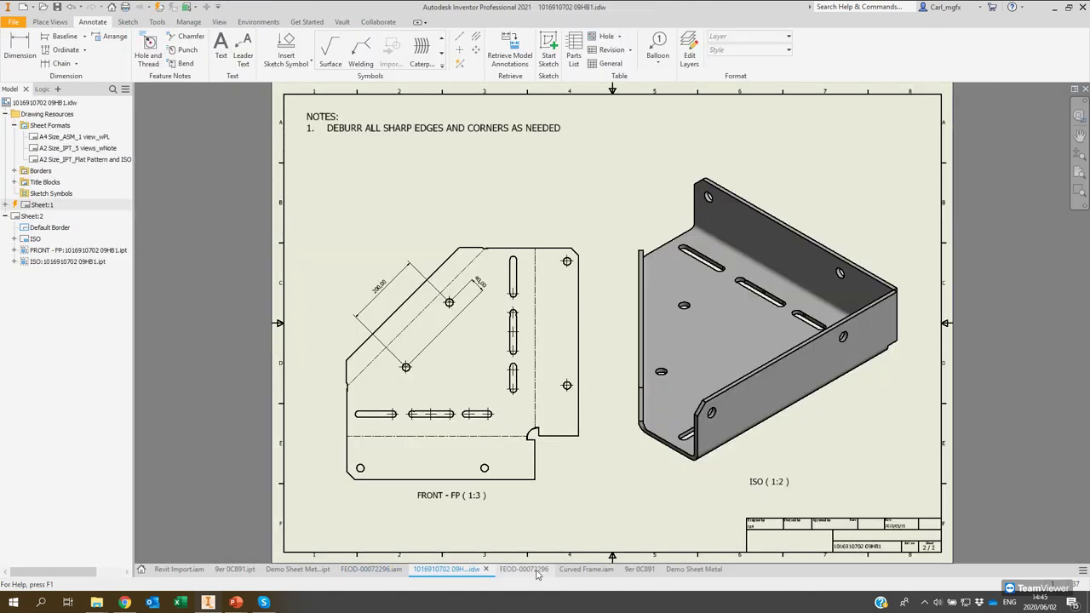
click(521, 568)
click(473, 223)
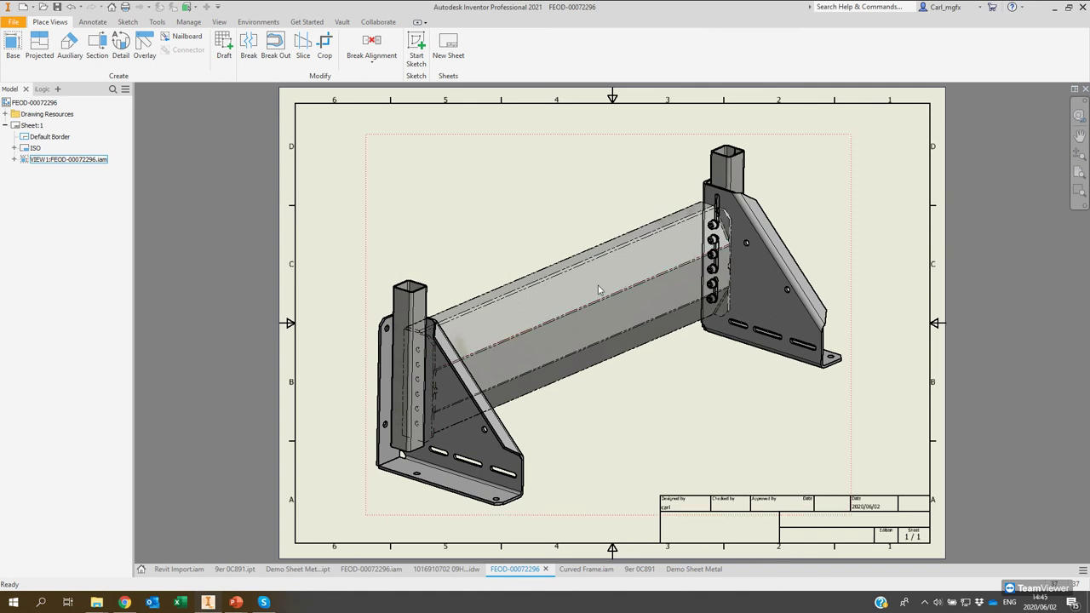
Set VIEW1's Model State display style to Edges as Part, Shaded.
double_click(497, 224)
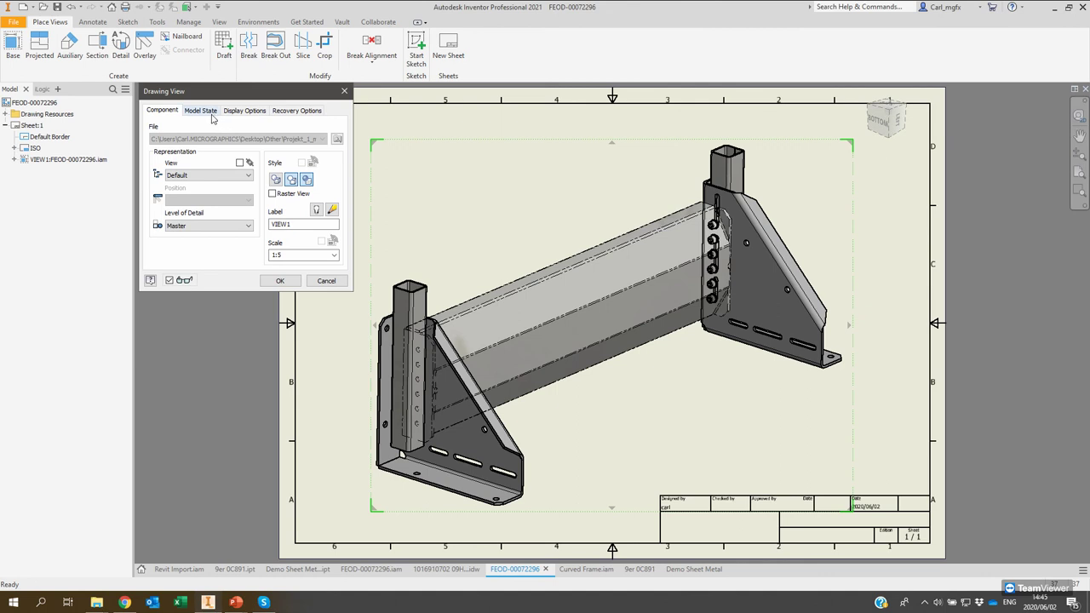
click(243, 111)
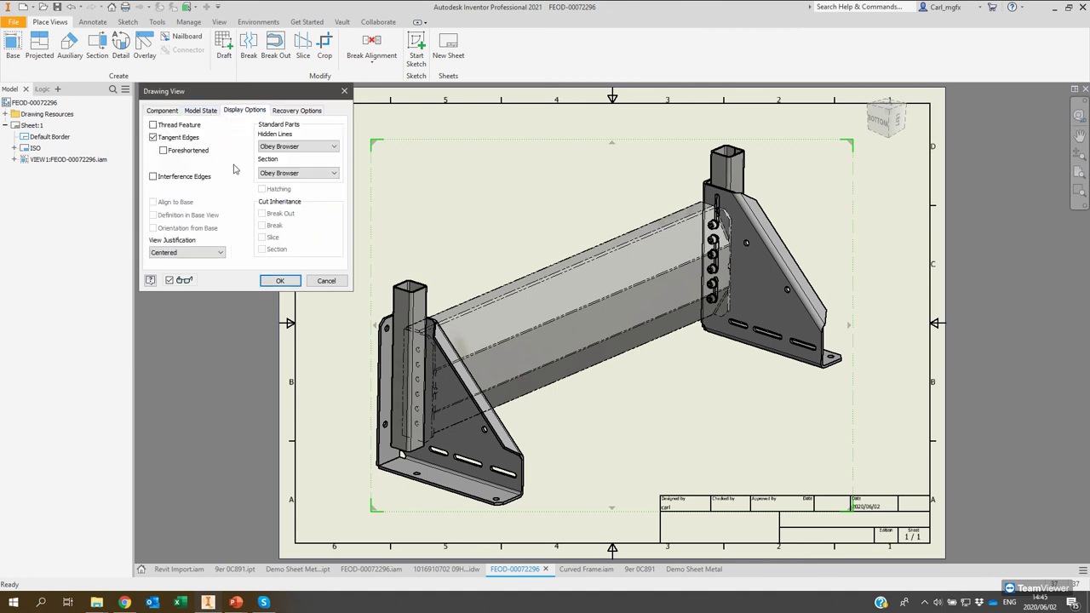
click(202, 111)
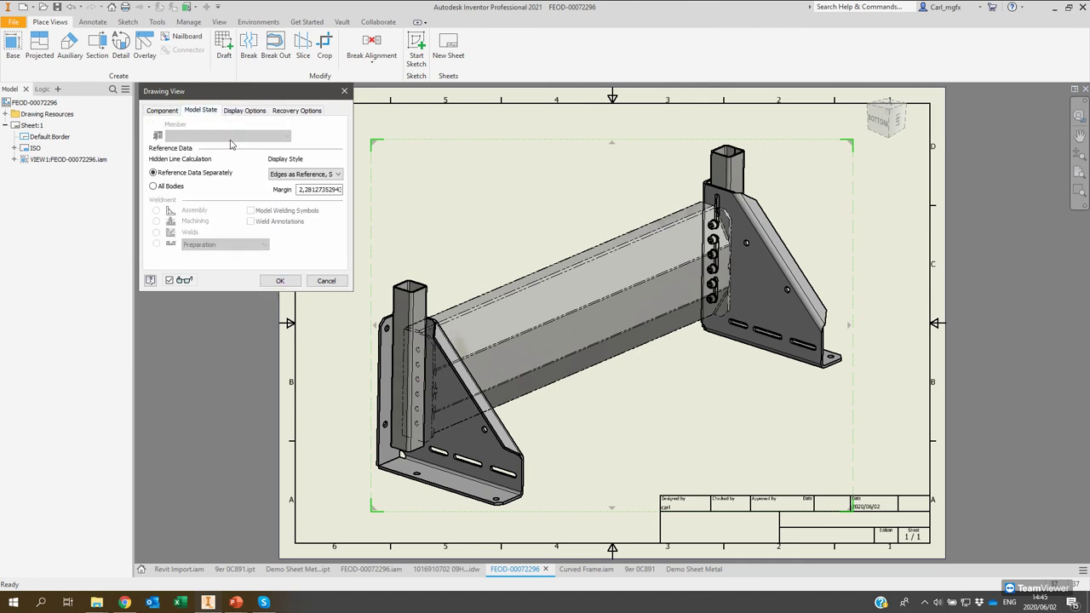
click(337, 174)
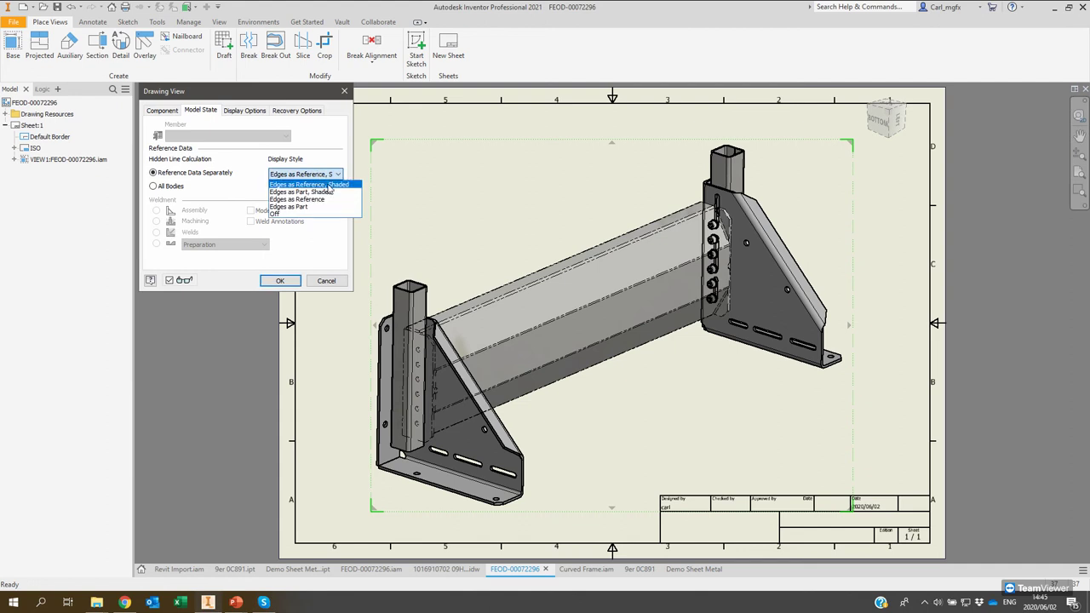
click(326, 193)
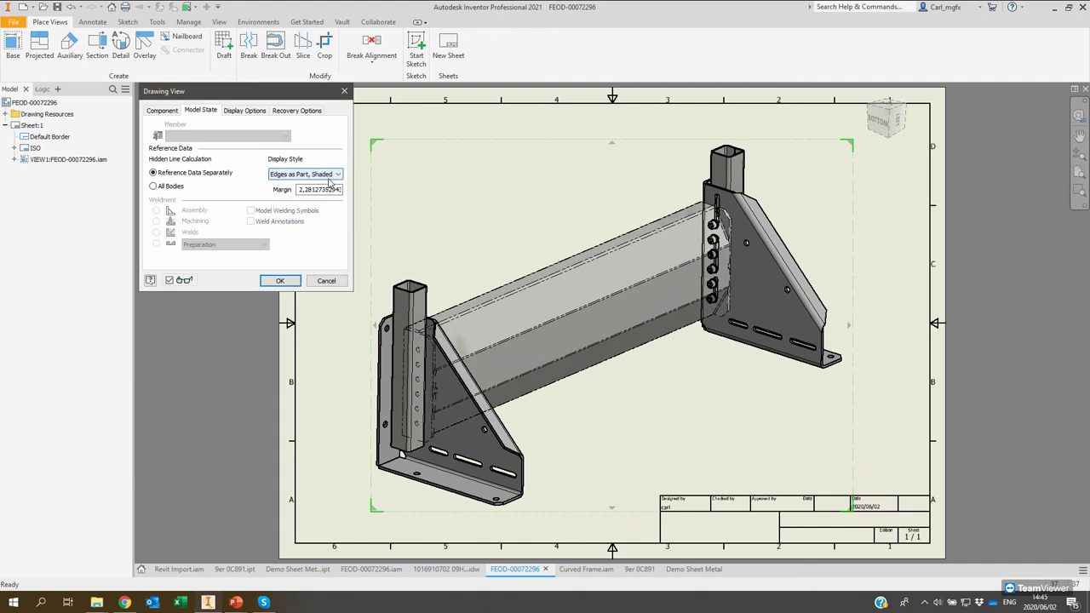
click(279, 281)
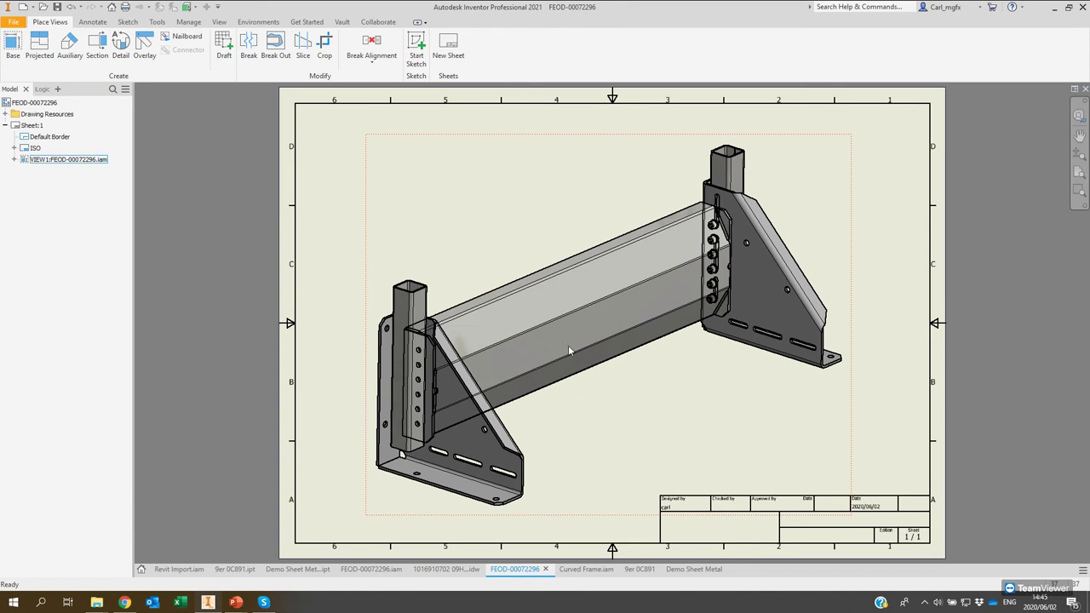
Change VIEW1's Model State display style to Edges as Reference.
double_click(406, 213)
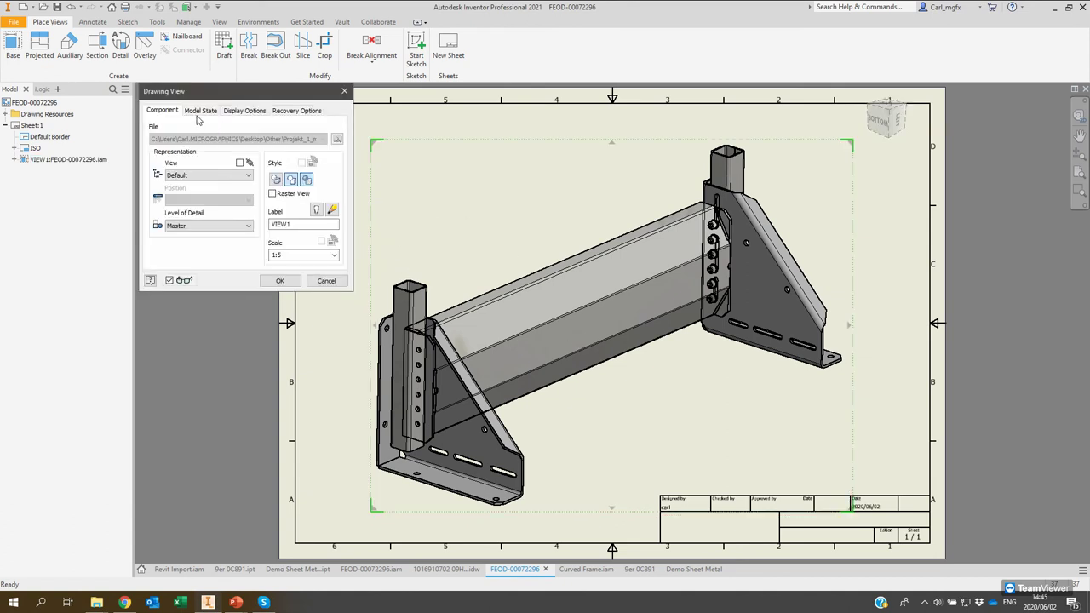
click(201, 110)
click(307, 174)
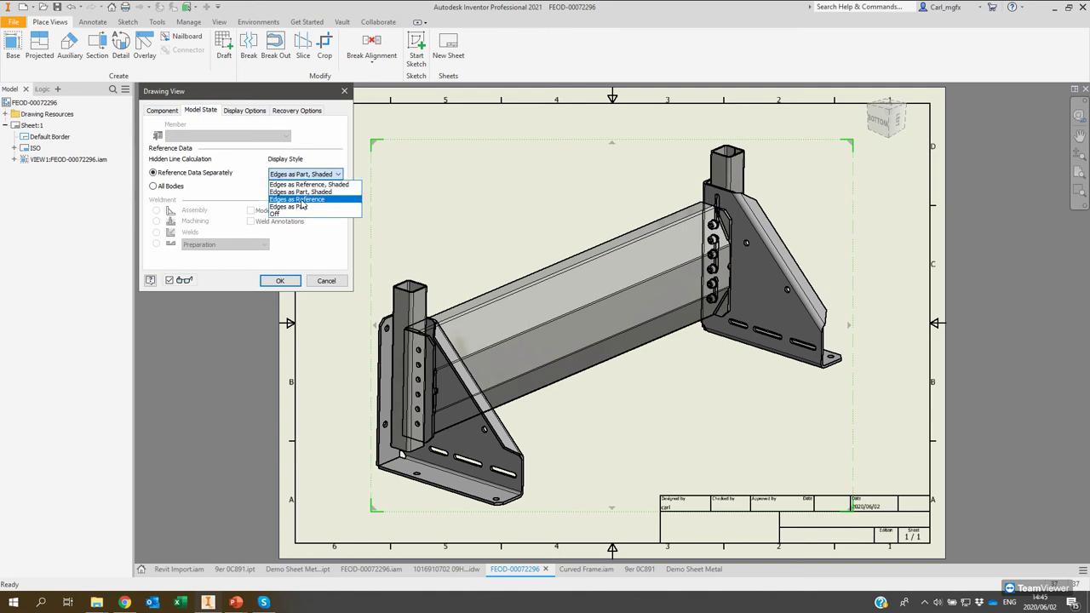
click(308, 200)
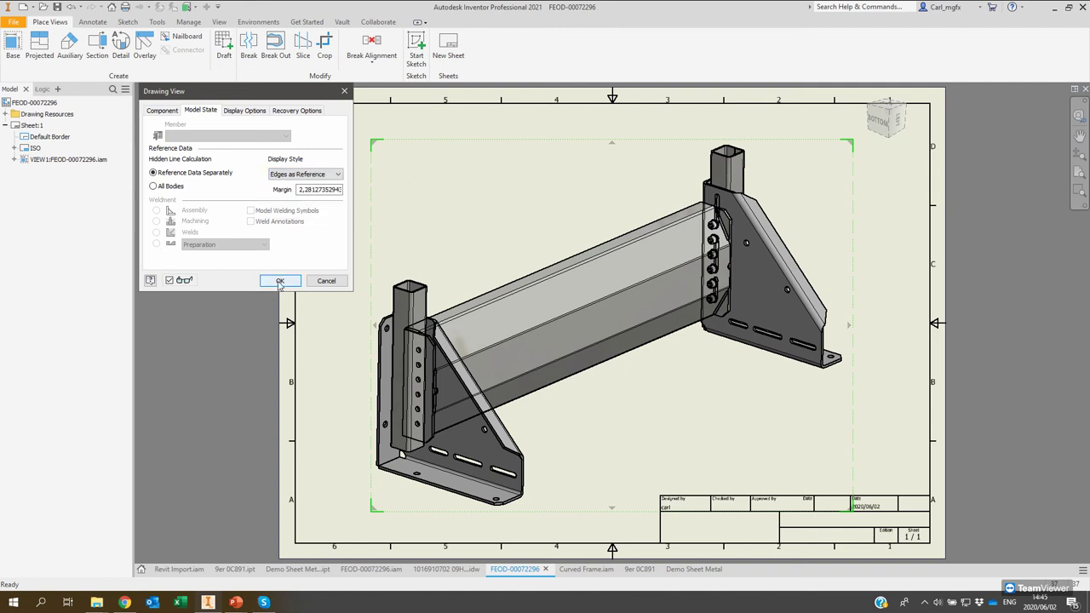
click(280, 281)
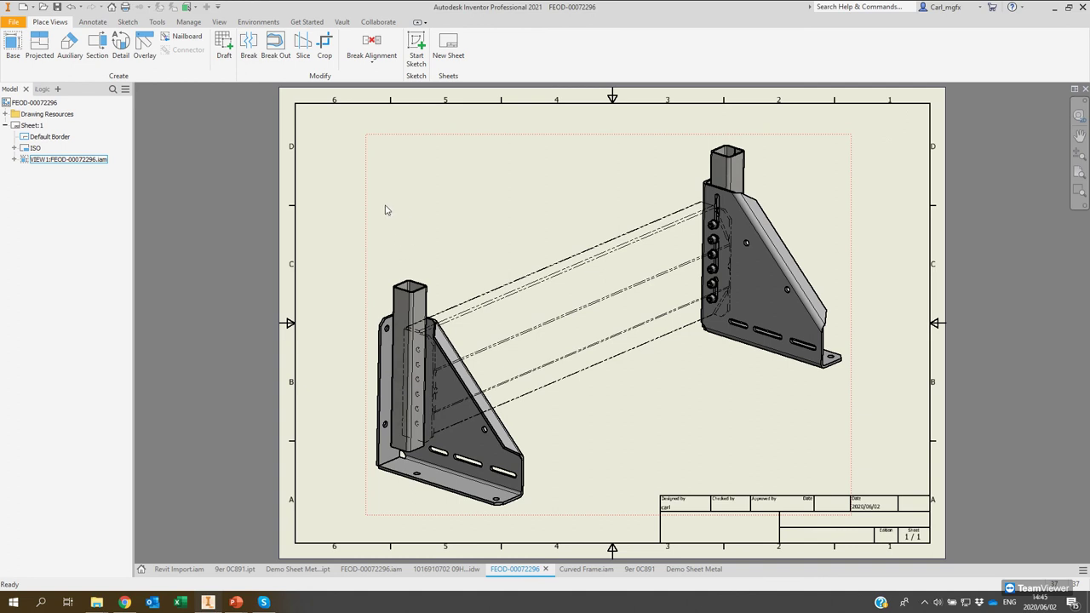
Recheck that the Model State display style is Edges as Reference and close without changes.
double_click(385, 209)
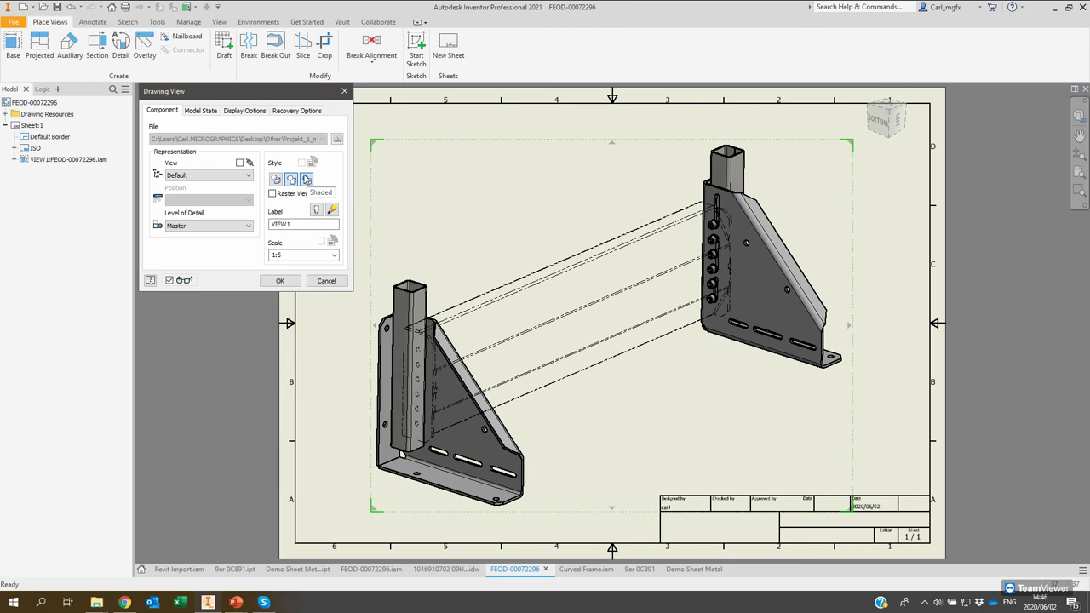
click(206, 111)
click(305, 174)
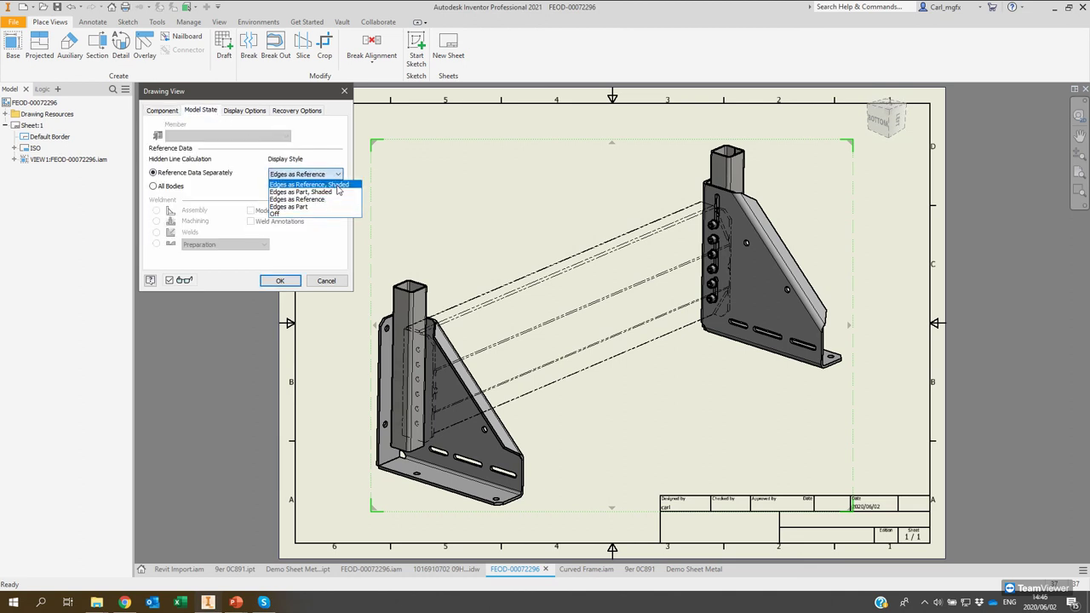
click(357, 156)
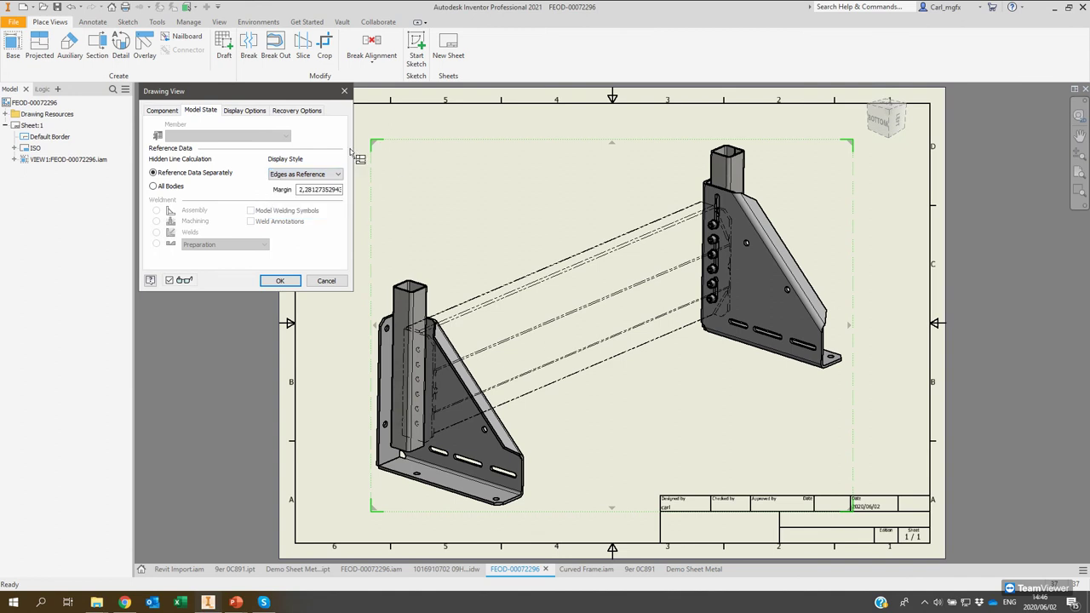
click(314, 284)
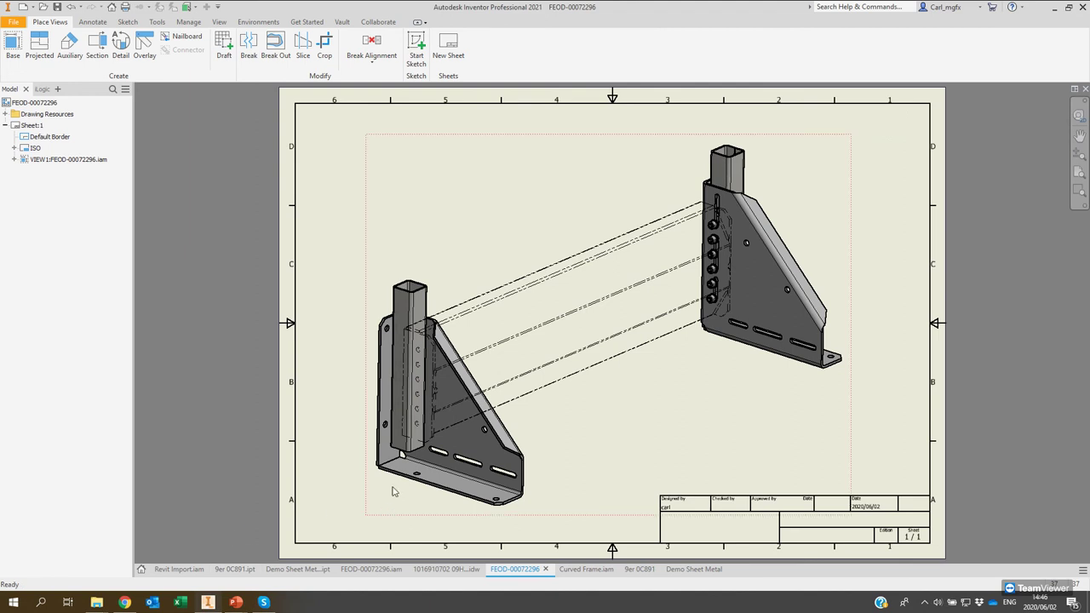
Switch to Curved Frame.iam, tilt and pan the skeleton sketch, and launch Insert Frame.
click(586, 568)
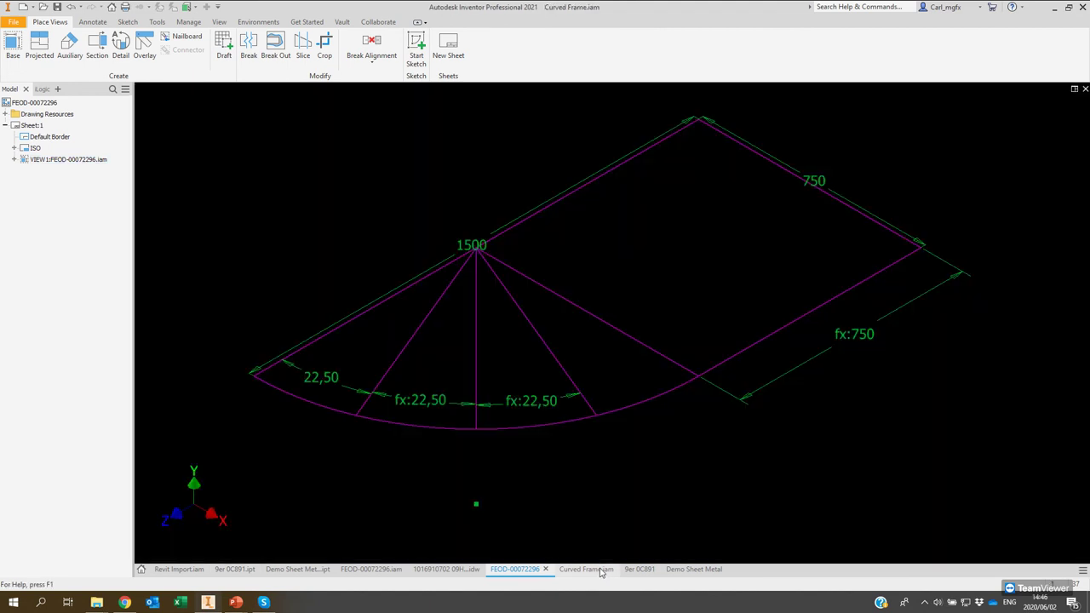
mouse_move(484, 349)
shift+middle_down()
mouse_move(530, 403)
mouse_move(530, 388)
mouse_move(516, 394)
mouse_move(522, 400)
shift+middle_up()
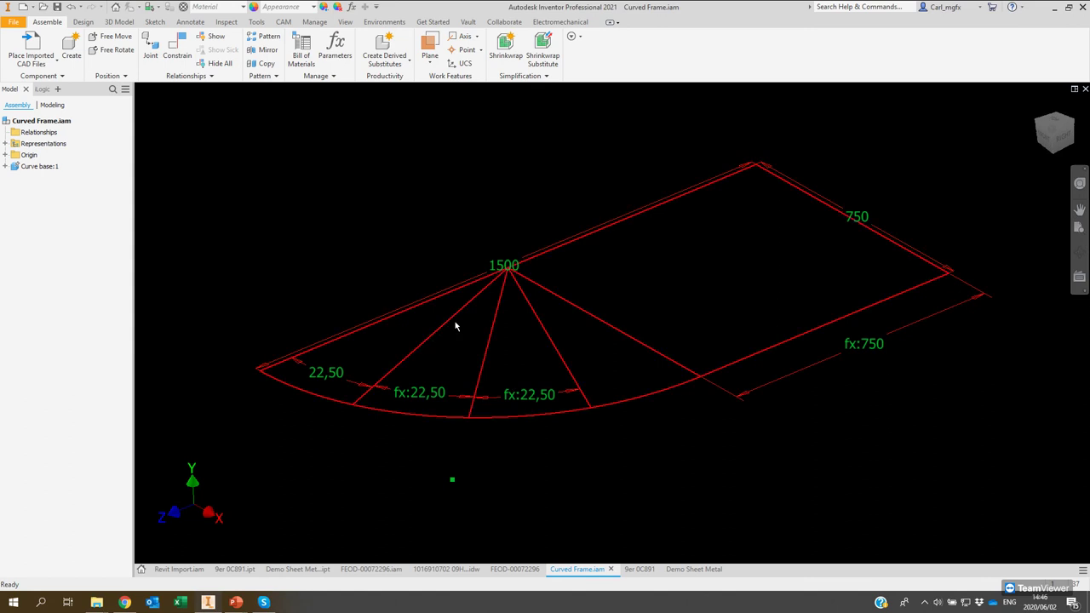
middle_drag(353, 272, 381, 305)
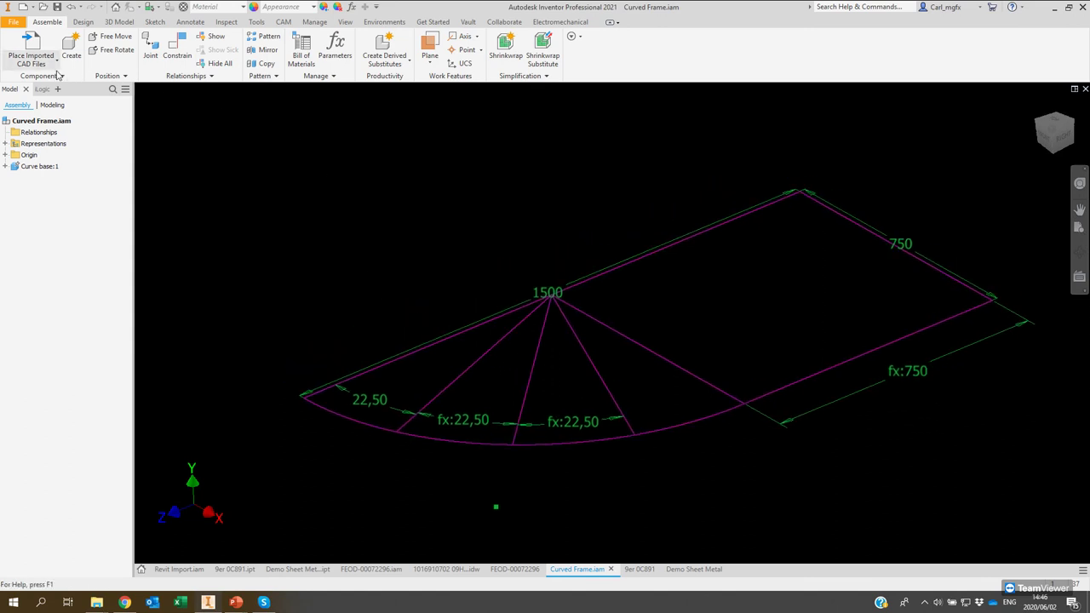
click(83, 22)
click(86, 47)
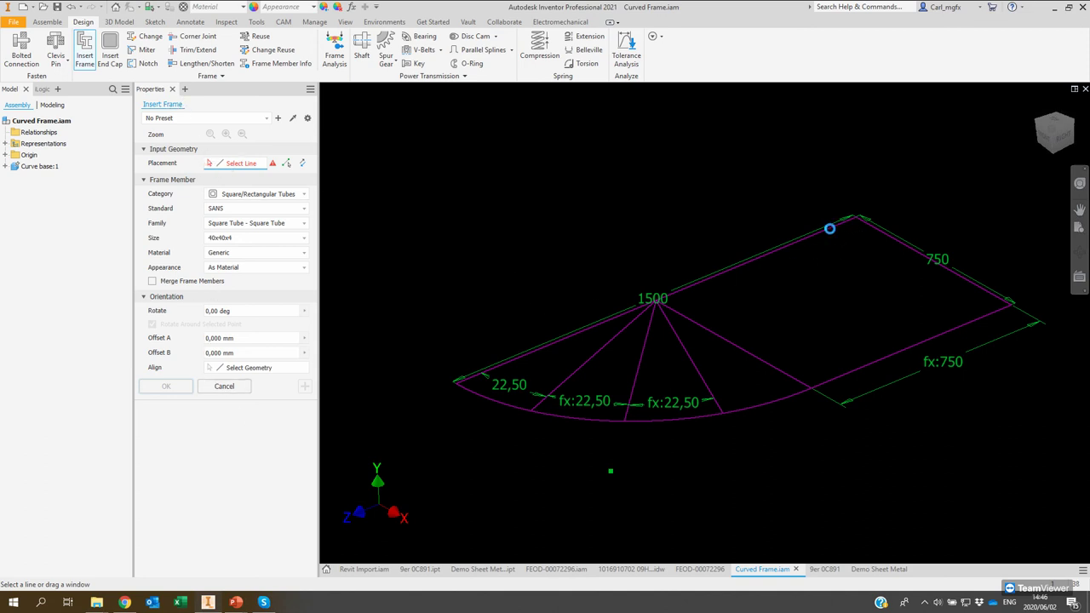
Pick the 1500 skeleton line and keep the SANS Square Tube 40x40x4 profile for the frame.
click(830, 227)
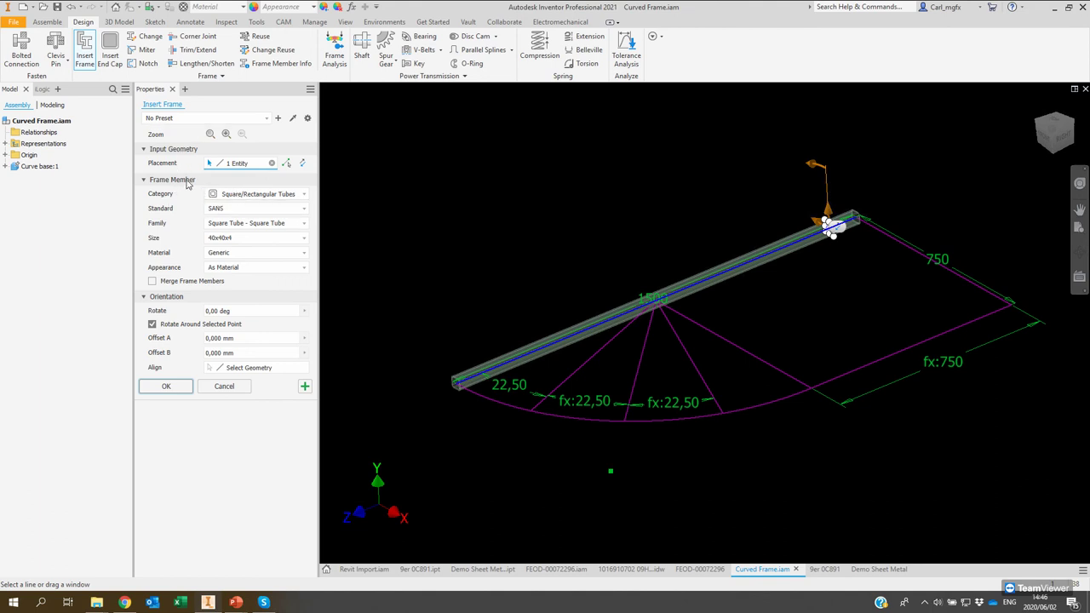
click(282, 196)
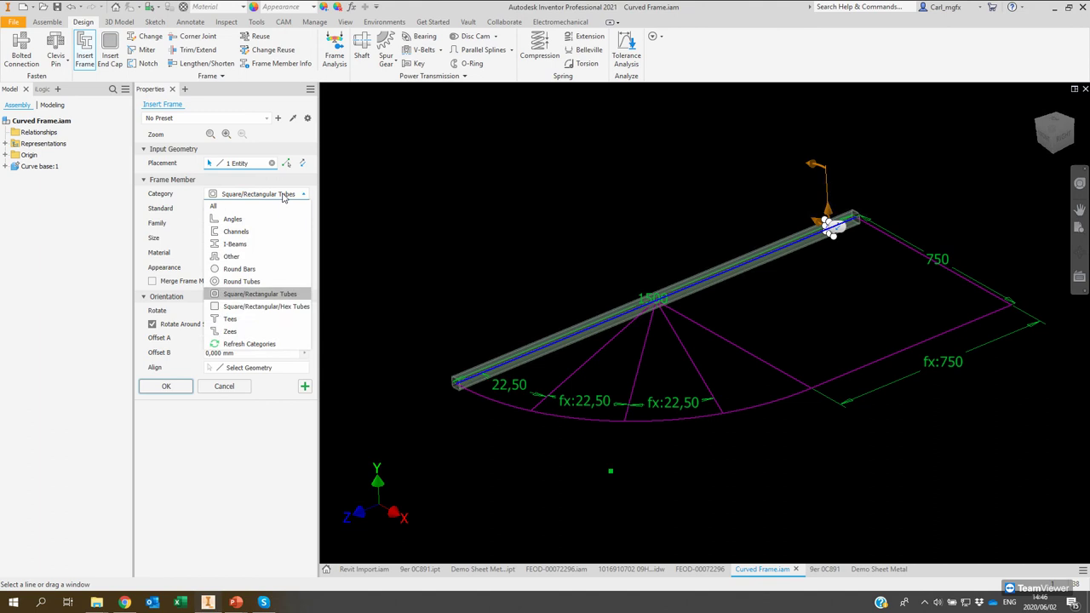
click(283, 196)
click(283, 196)
click(298, 196)
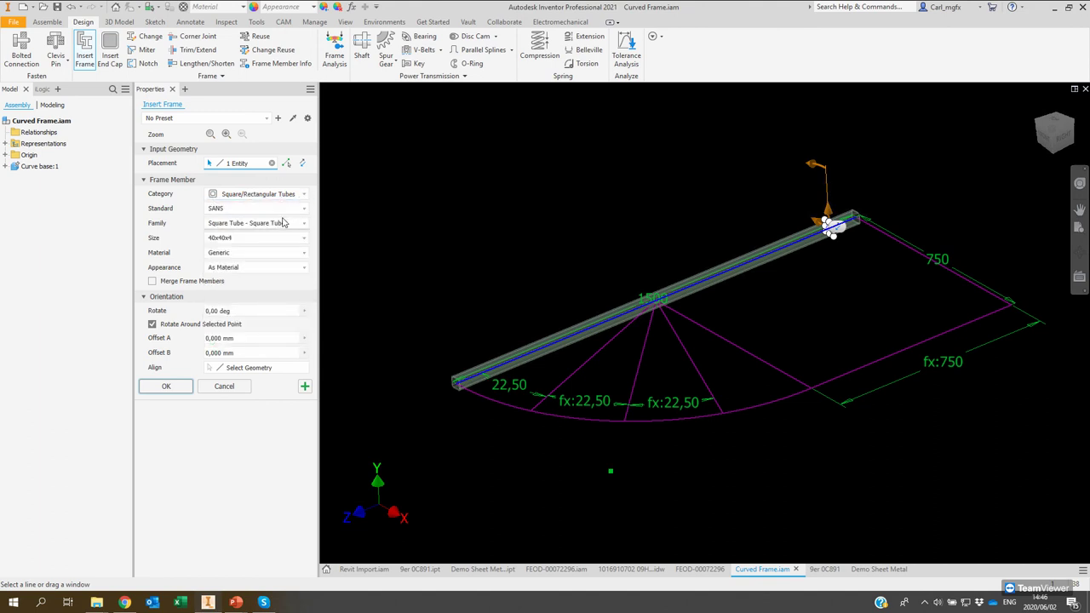
click(295, 212)
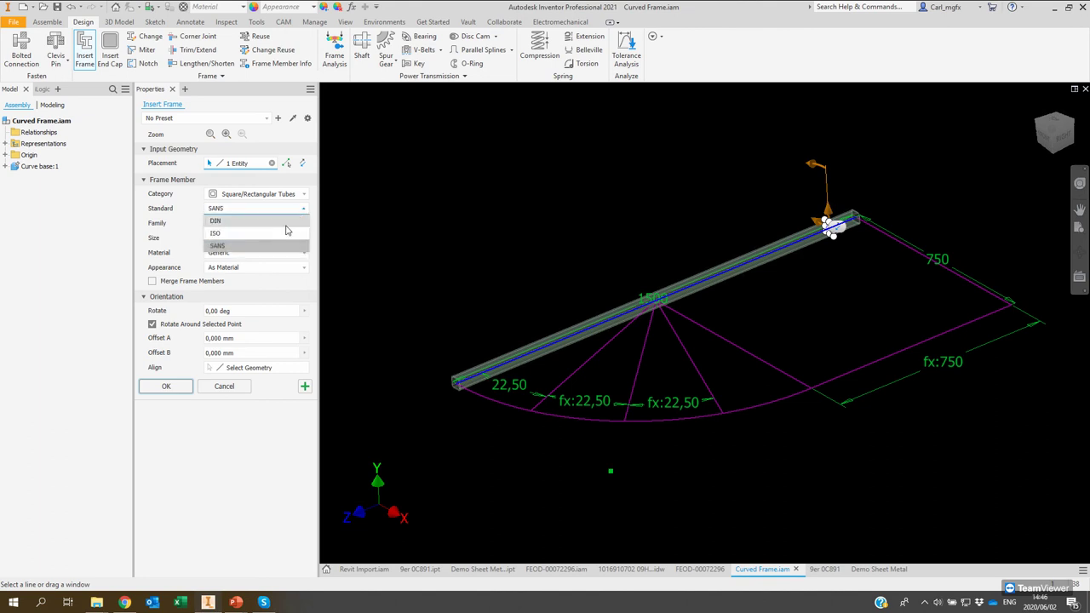
key(Escape)
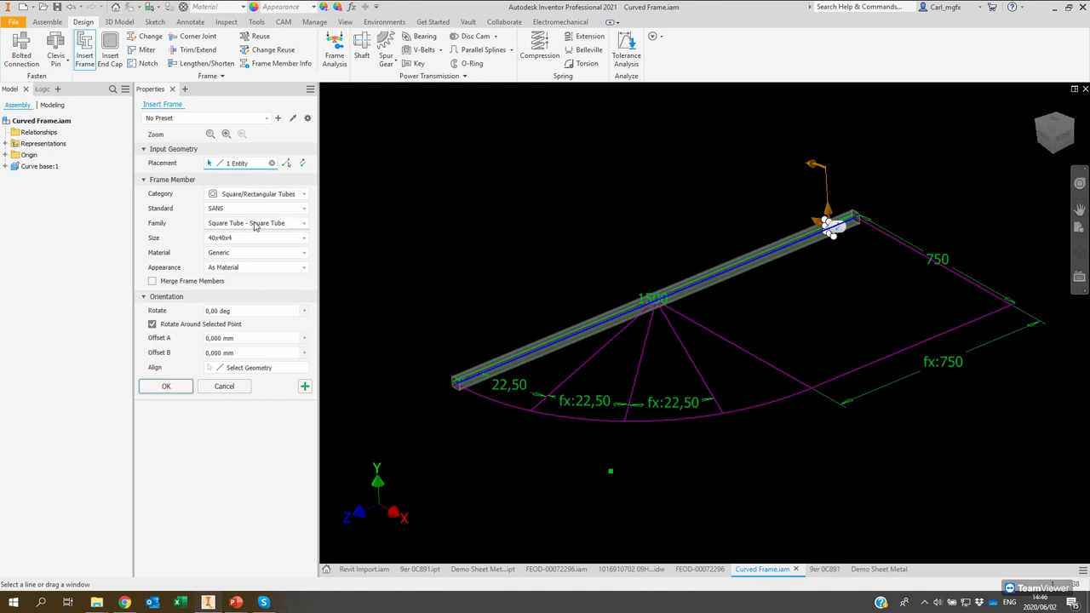
click(281, 223)
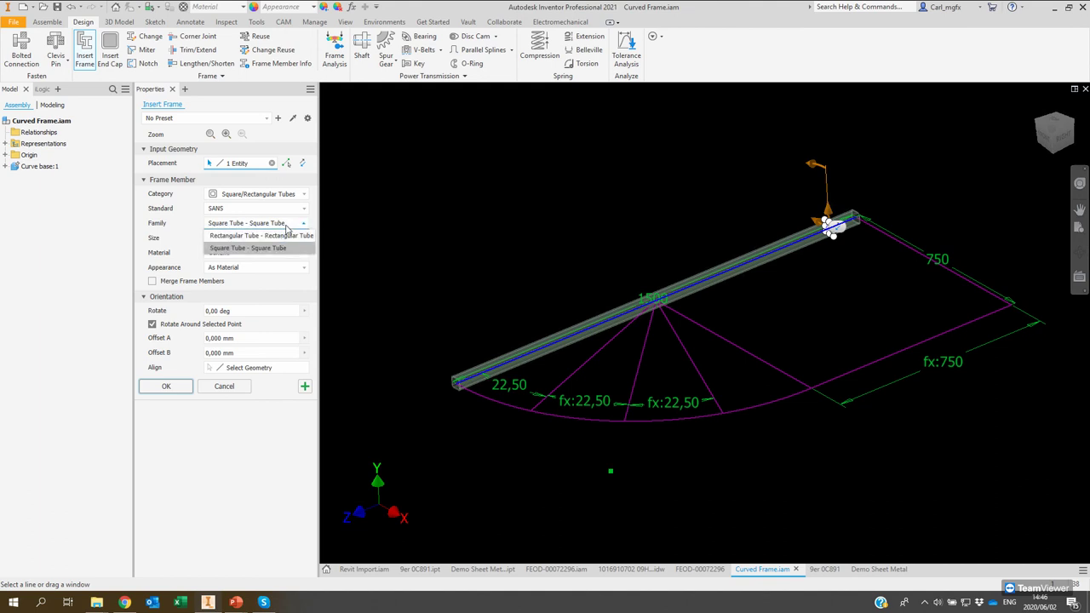
click(287, 224)
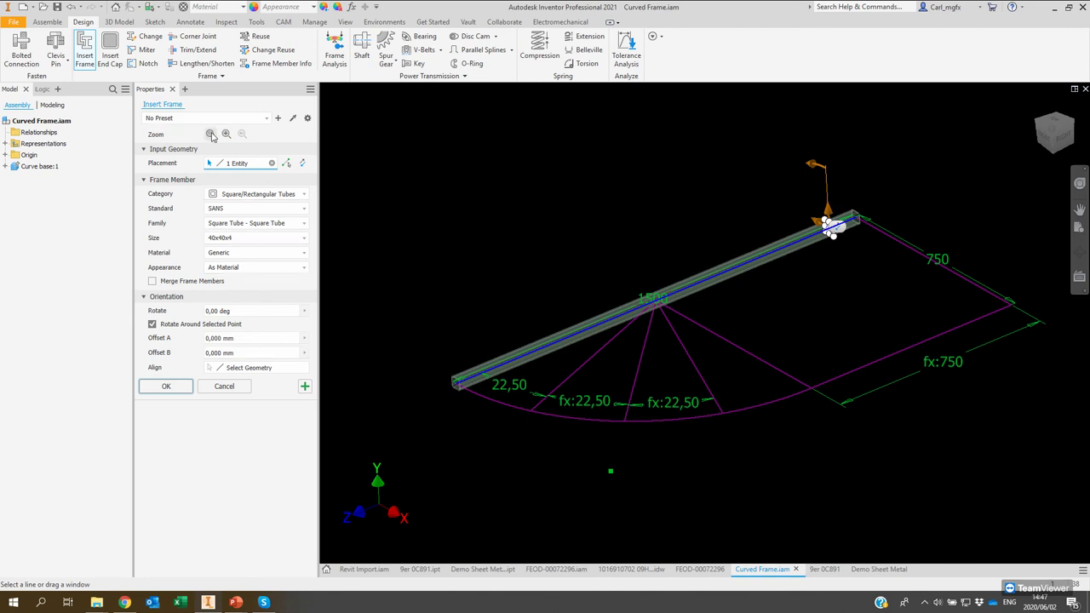
Align the tube profile's bottom-right corner to the 1500 path line.
click(210, 135)
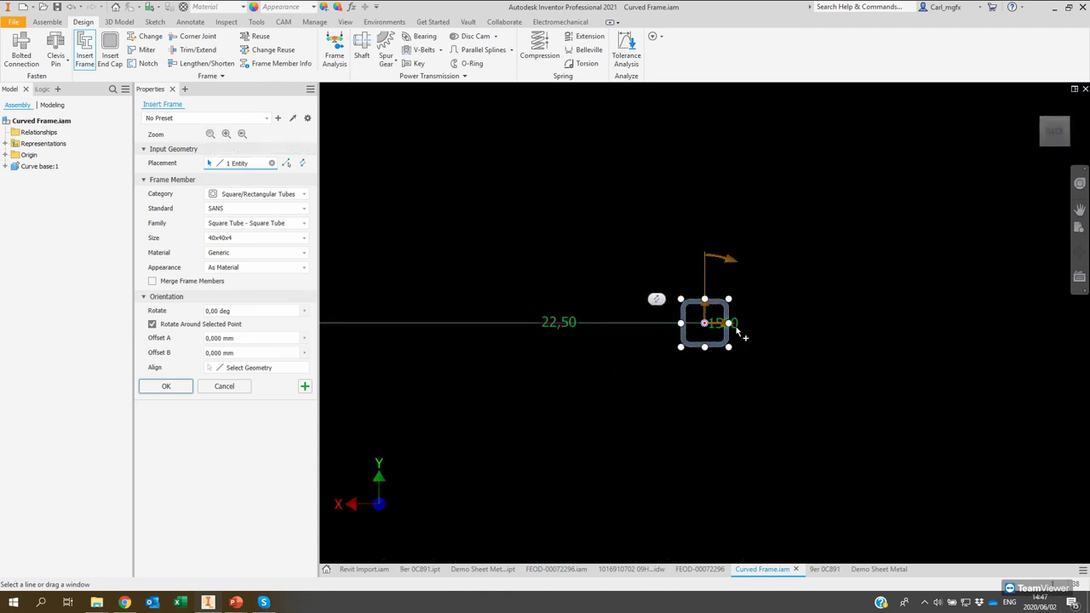
scroll(714, 327, down, 5)
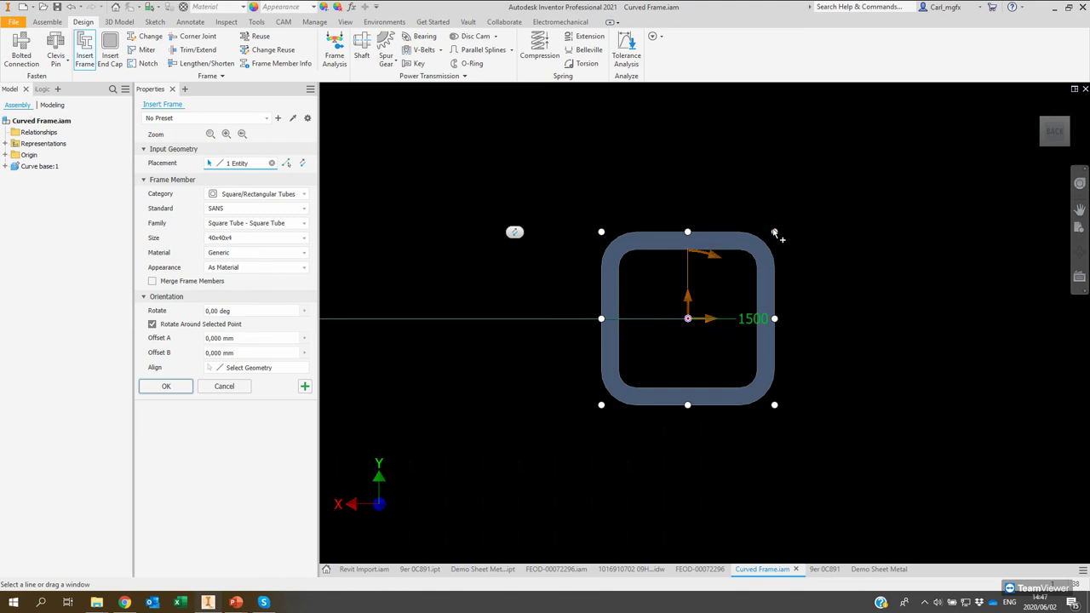
click(774, 318)
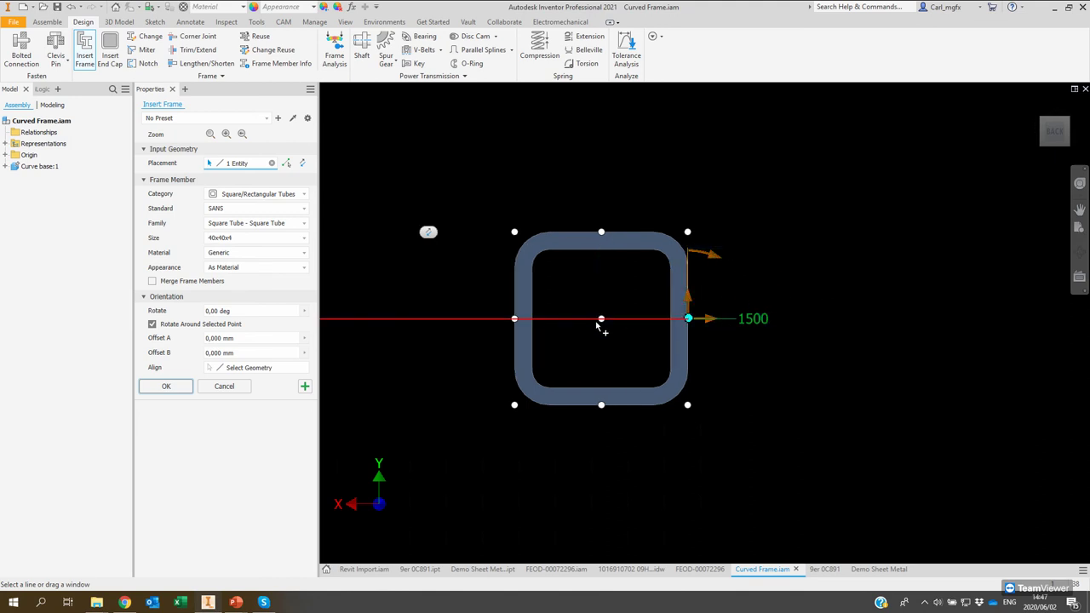
click(687, 405)
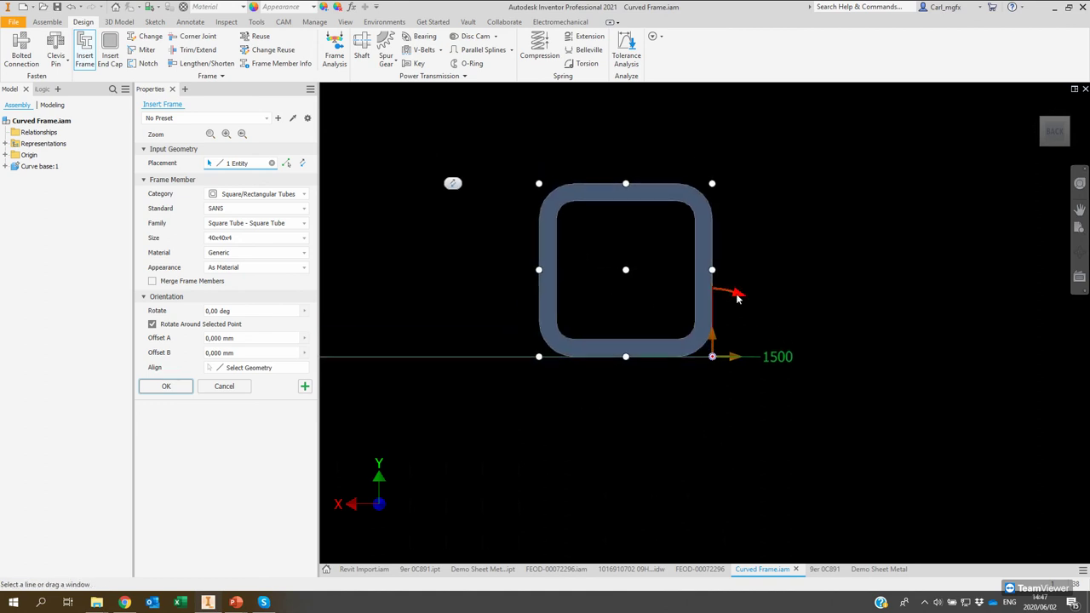
Set the profile's Offset B and rotation angle both to 0.
drag(739, 296, 780, 296)
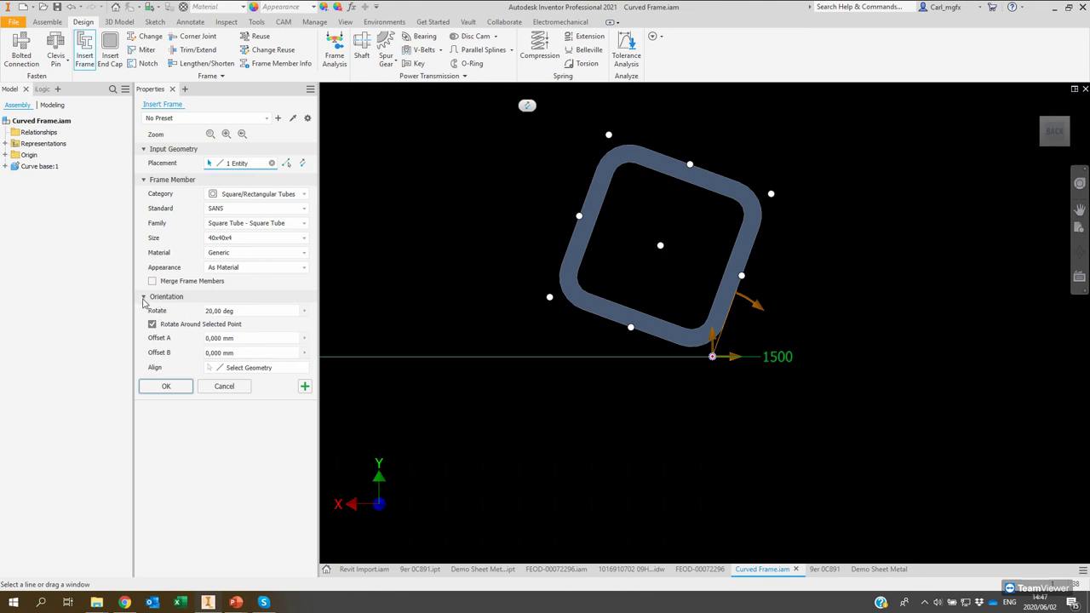
click(219, 311)
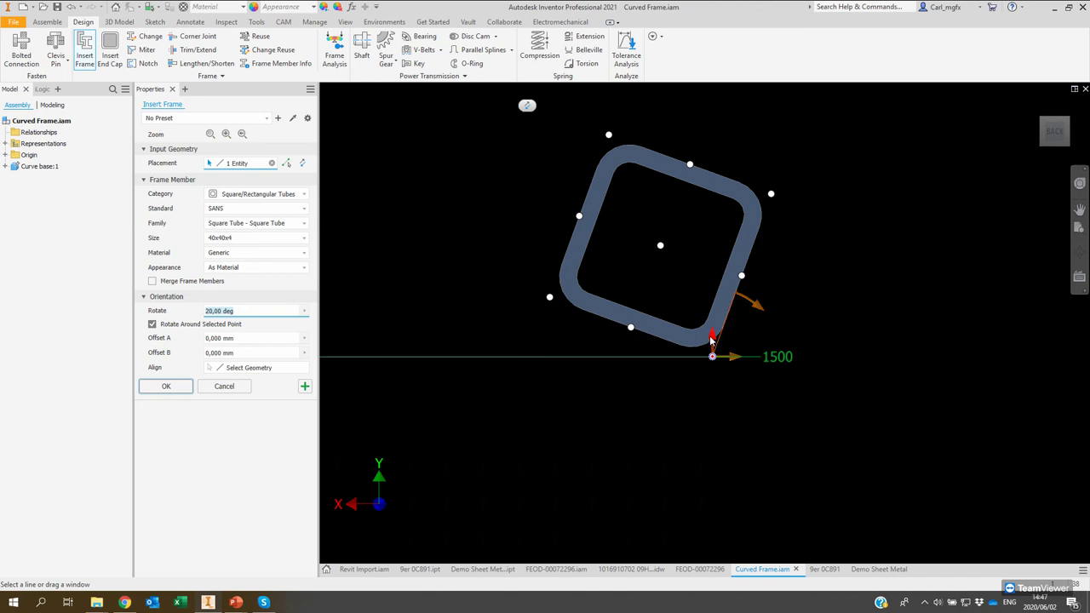
drag(712, 340, 712, 332)
click(266, 352)
text(0)
click(230, 312)
text(0)
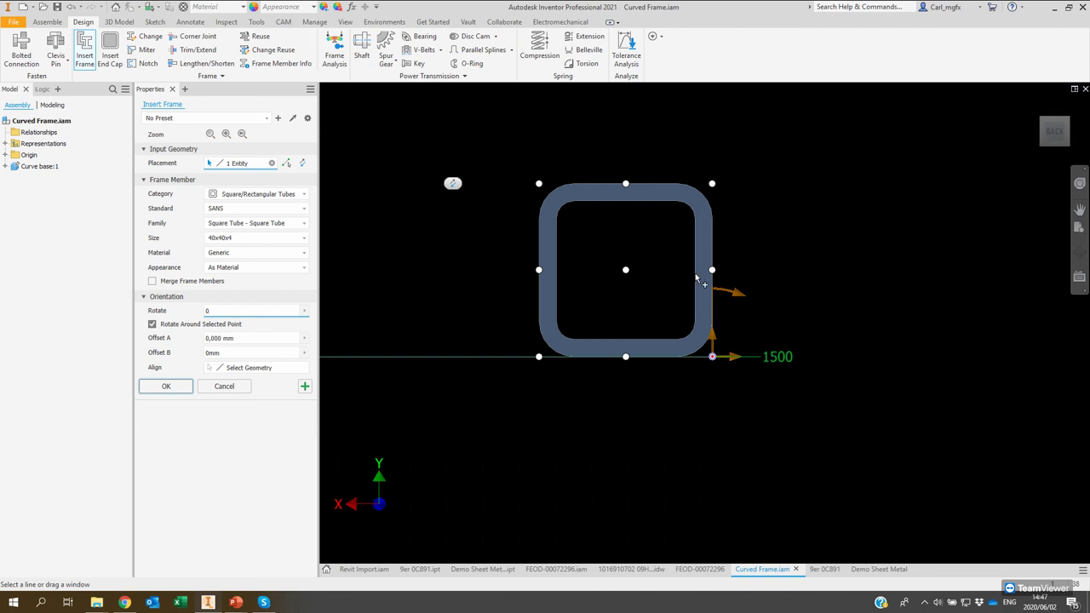
Inspect the tube preview from zoomed, end-on, front and isometric views.
click(227, 134)
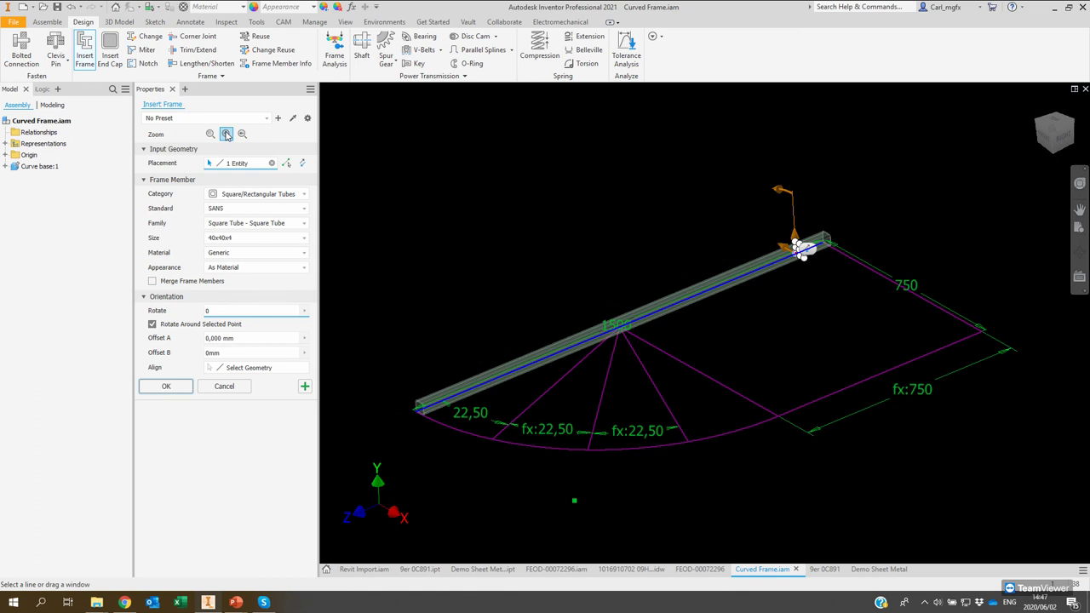
click(227, 134)
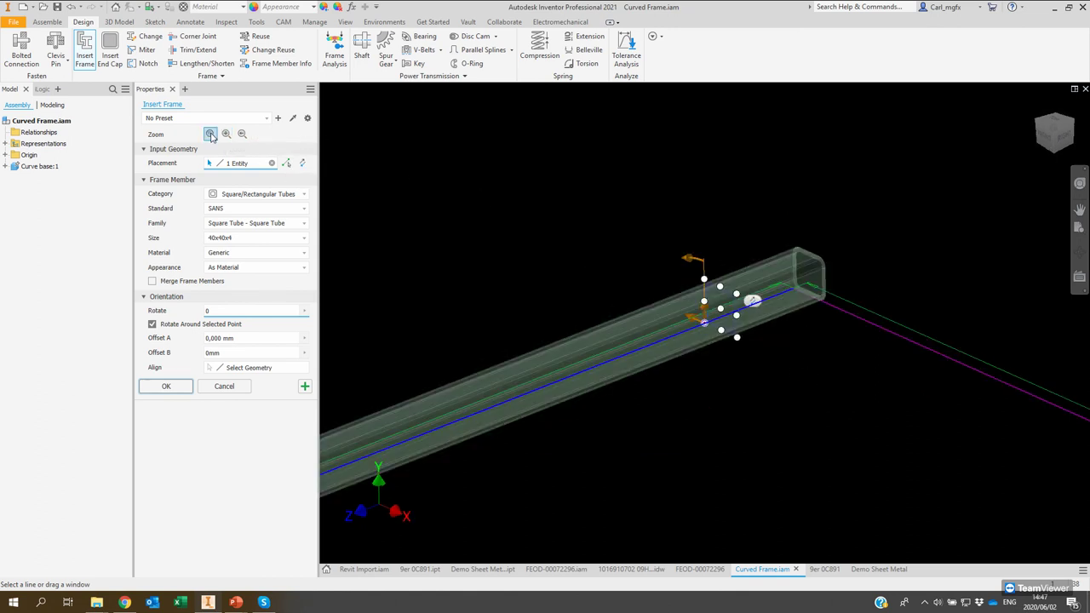
click(211, 134)
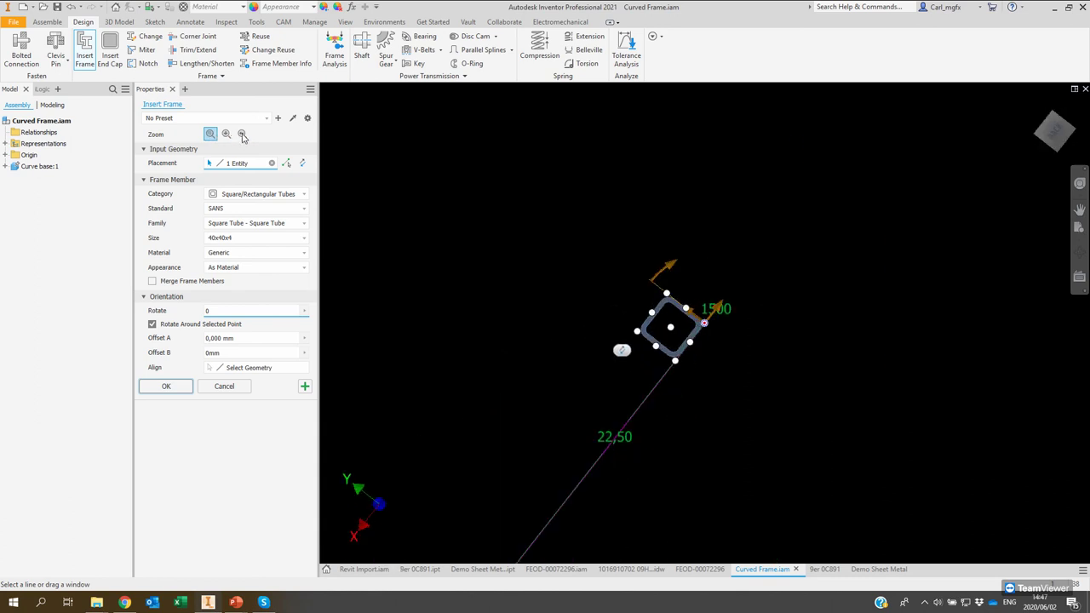
click(242, 134)
click(242, 135)
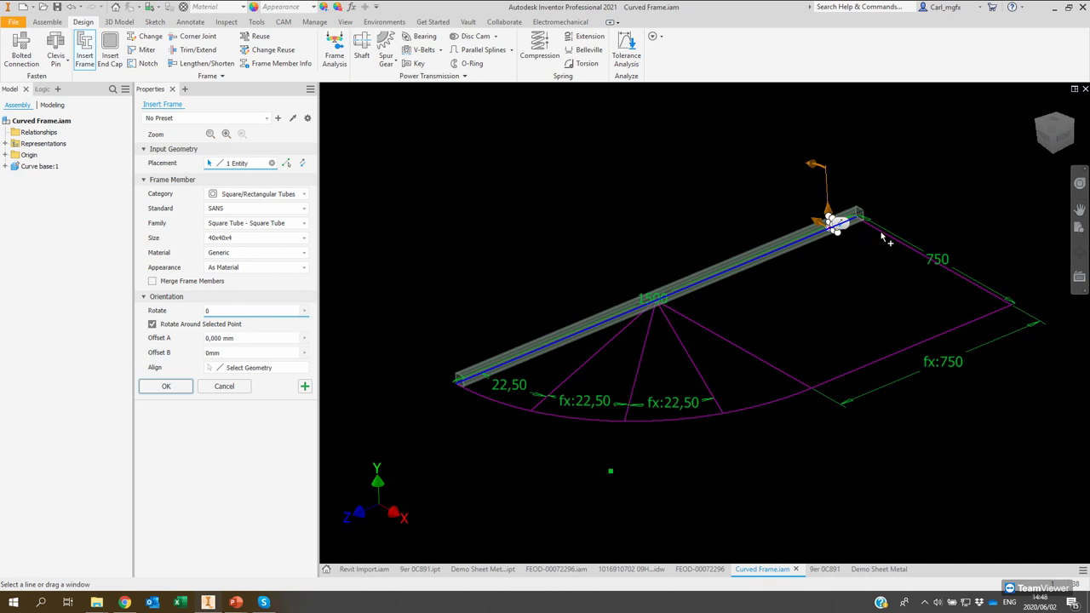
Add the right 750 edge, lower 750 edge and curved arc as tube paths.
click(900, 255)
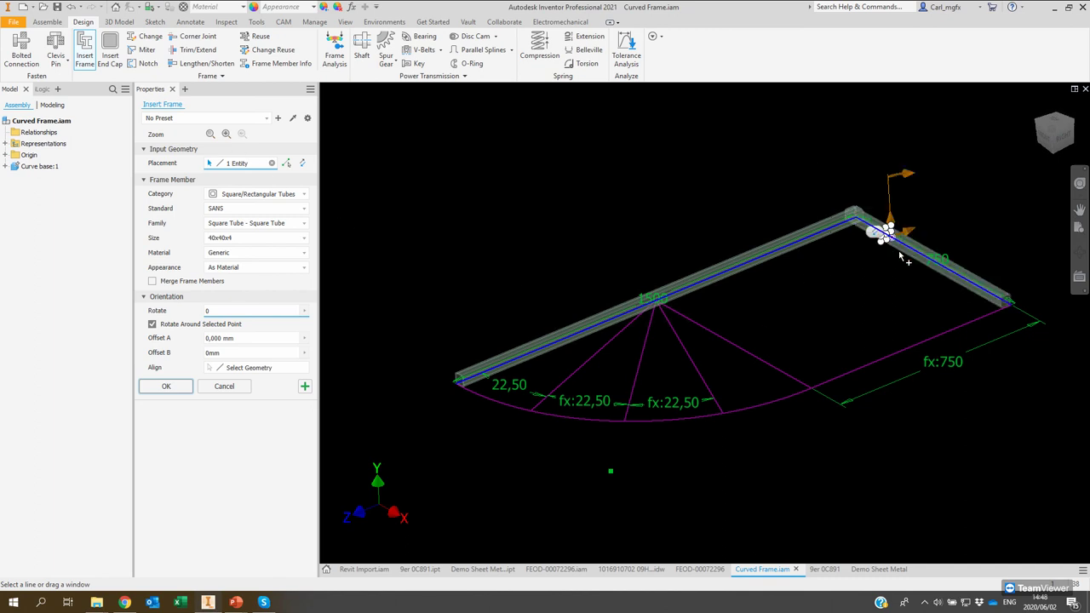
click(911, 342)
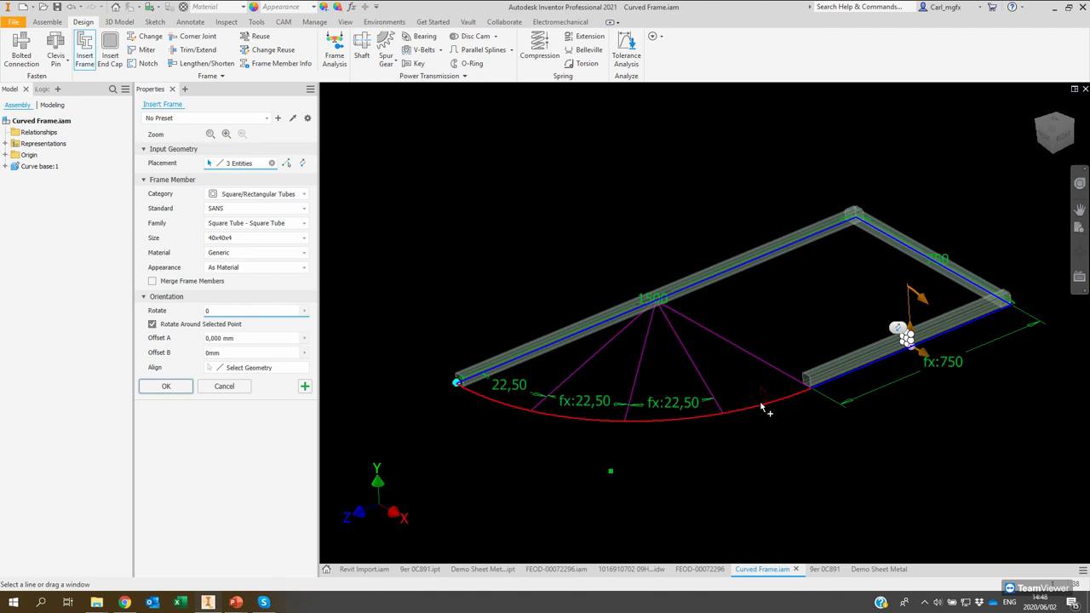
click(767, 408)
Create the four SqrT 40x40x4 members with default frame and member file names, then start Miter.
click(166, 388)
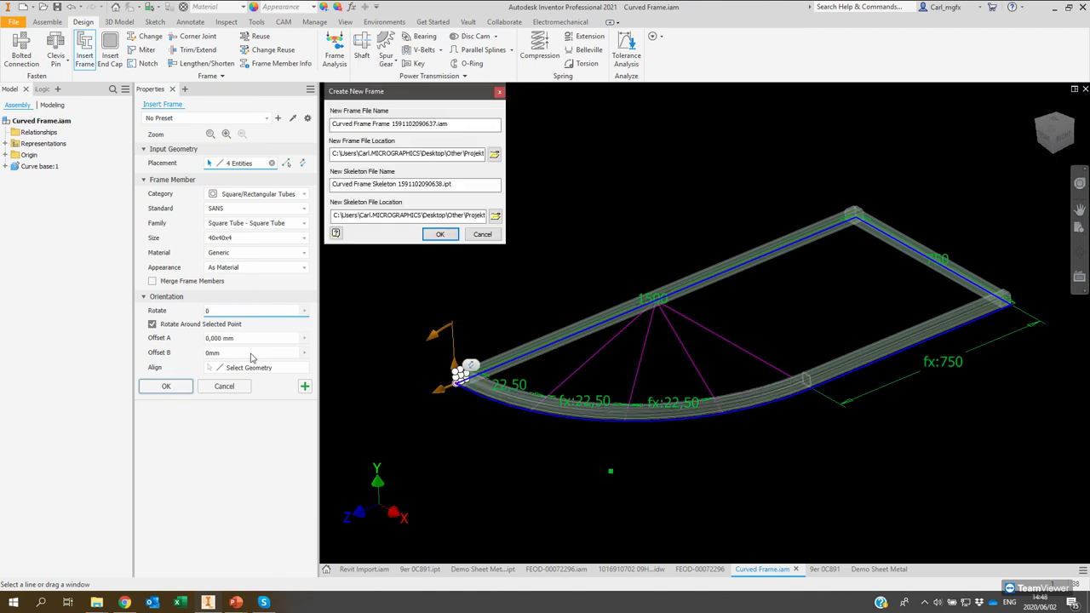
click(439, 235)
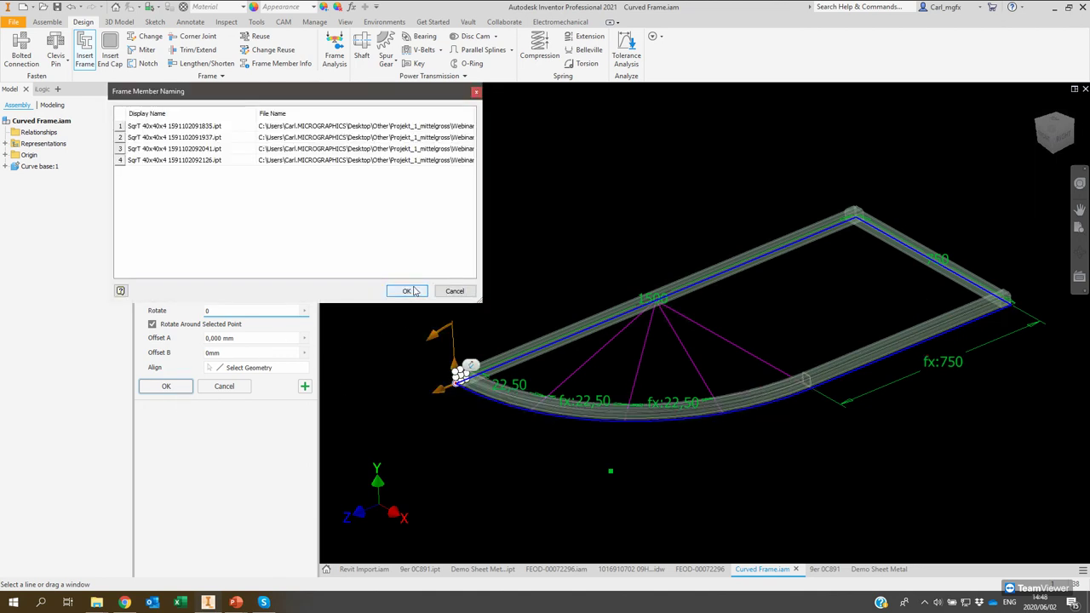
click(409, 290)
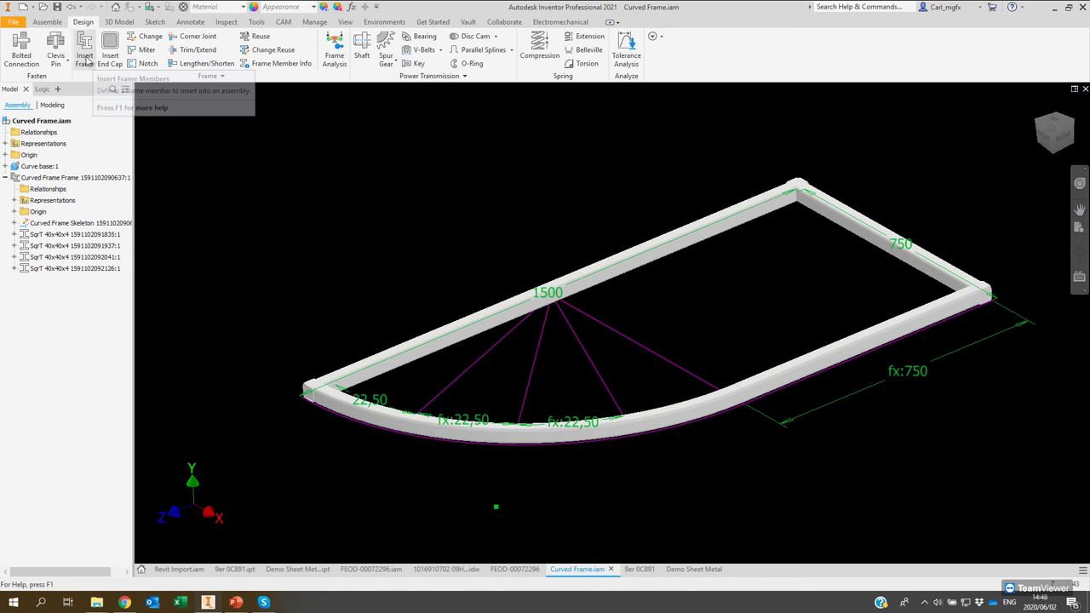
click(140, 49)
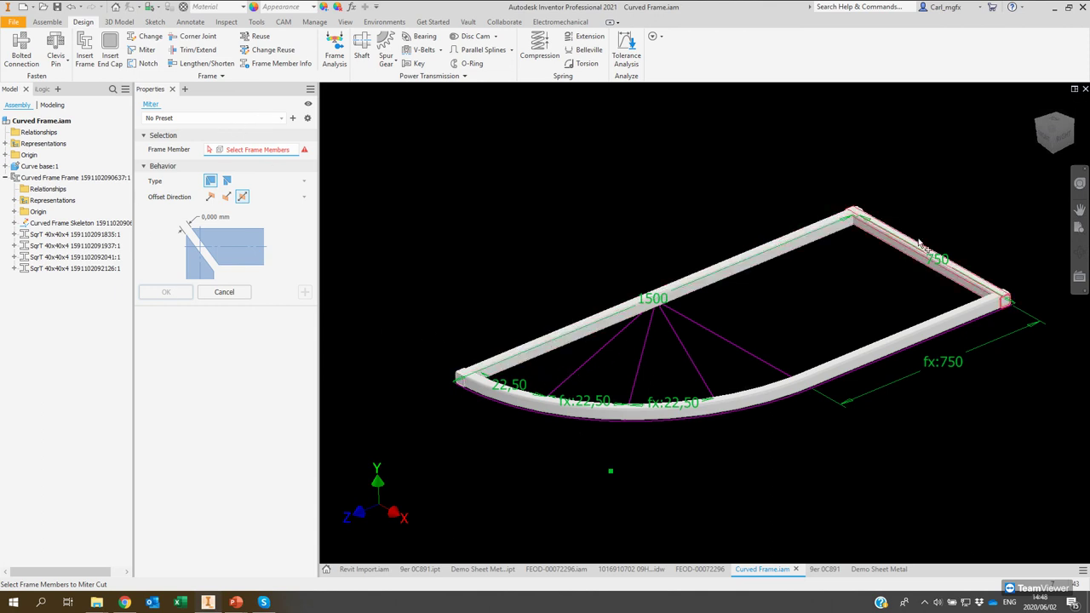
Miter the corners of the three straight tube members, then start the Reuse command.
click(860, 226)
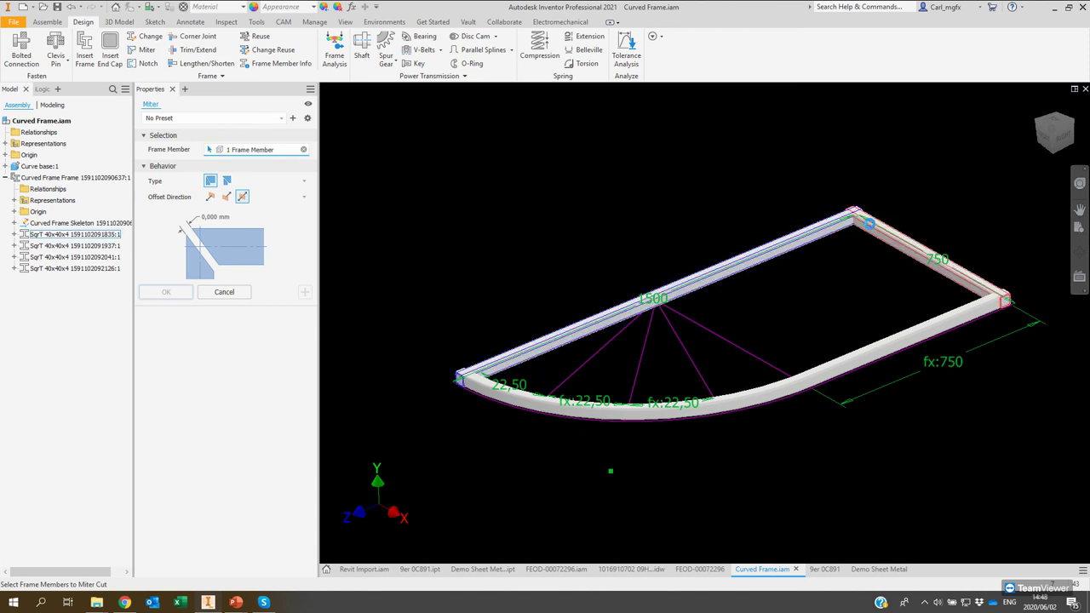
click(952, 312)
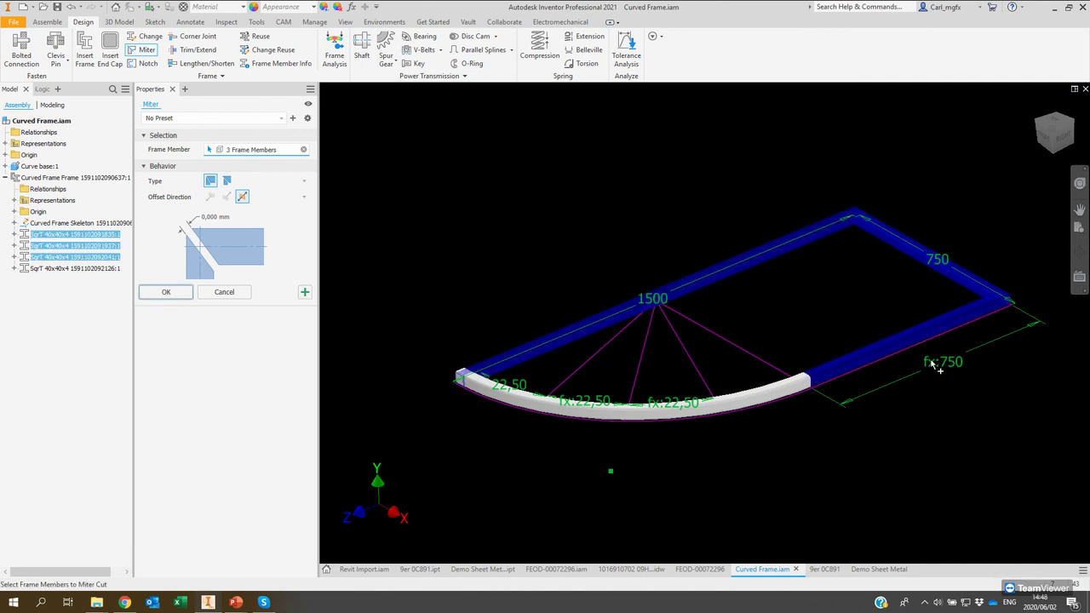
scroll(757, 360, down, 2)
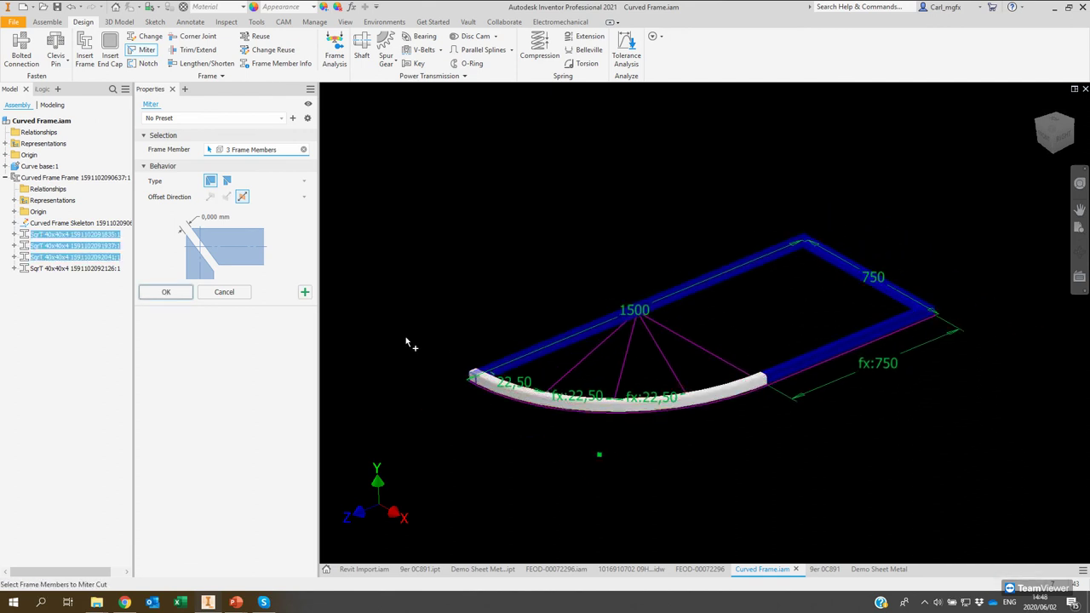
click(166, 292)
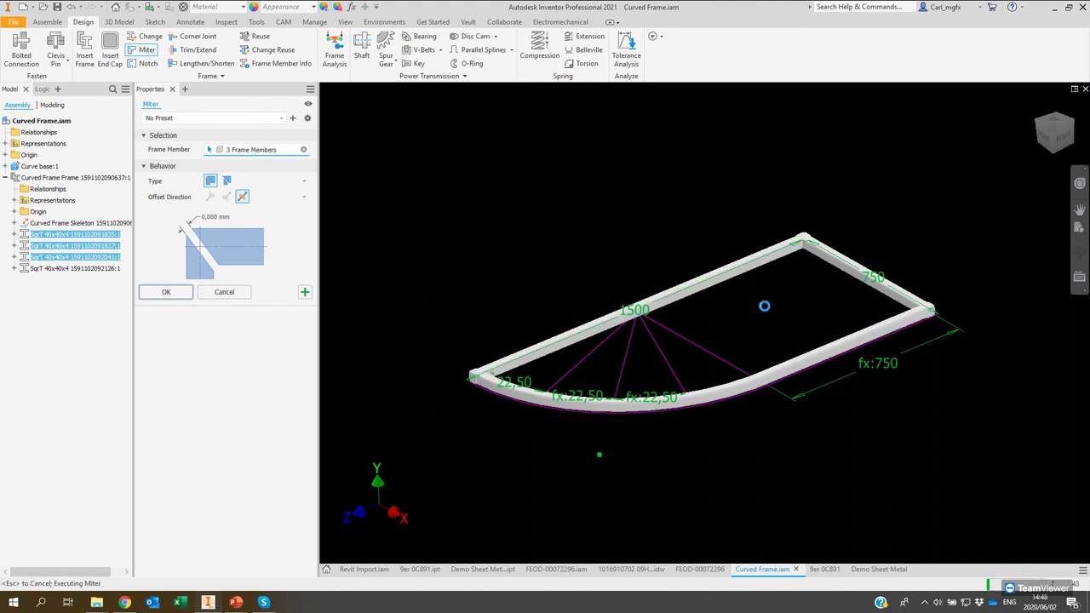
scroll(852, 315, up, 5)
scroll(766, 324, down, 4)
scroll(773, 326, up, 5)
scroll(710, 226, down, 3)
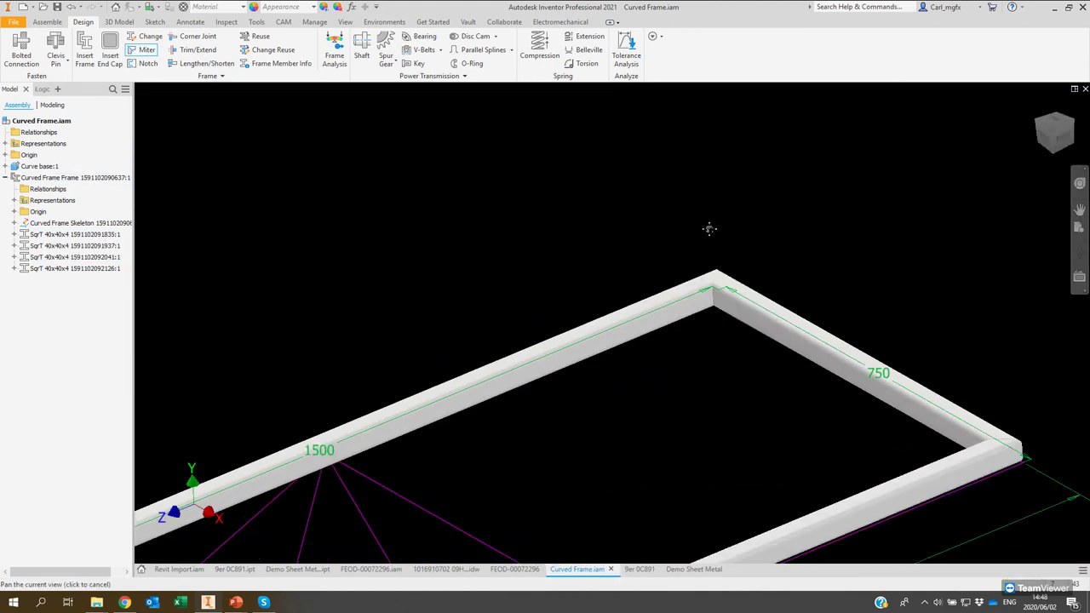
scroll(652, 278, down, 1)
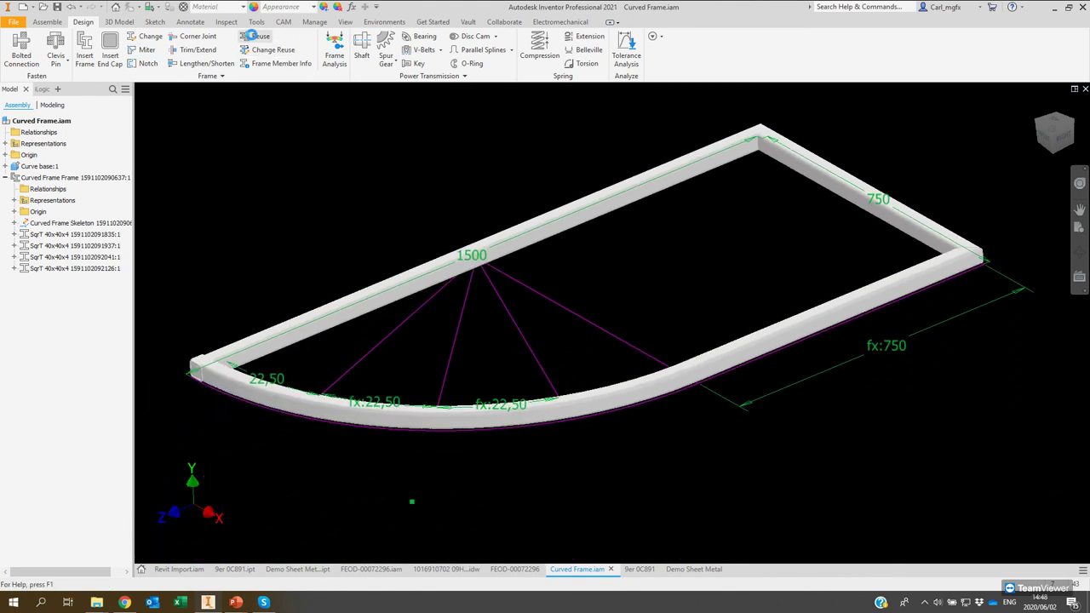
click(255, 37)
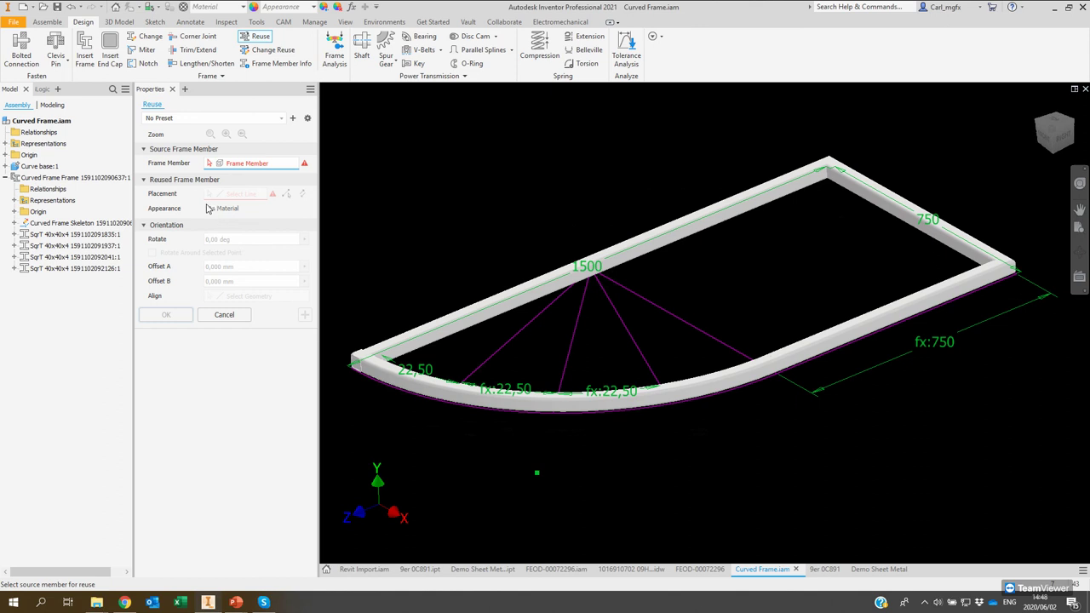
Cancel the Reuse command and switch to the PowerPoint presentation.
click(172, 88)
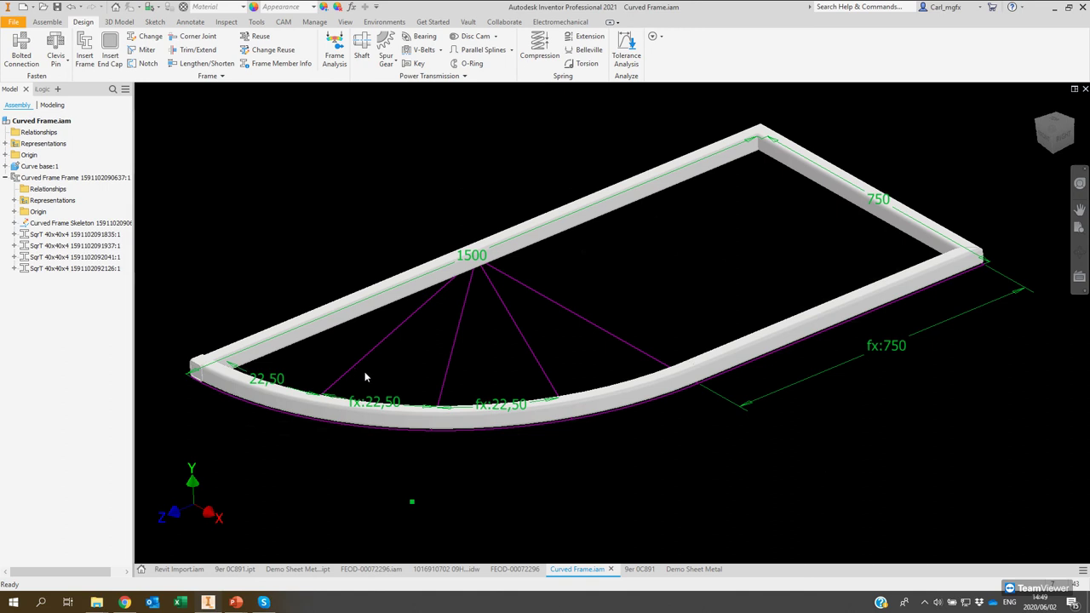
click(236, 601)
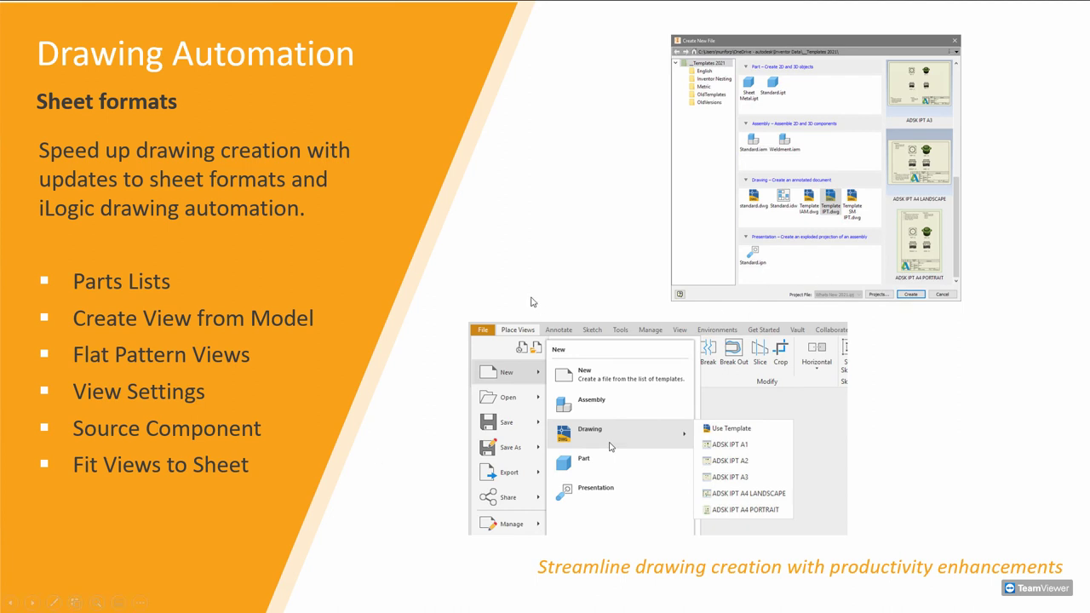